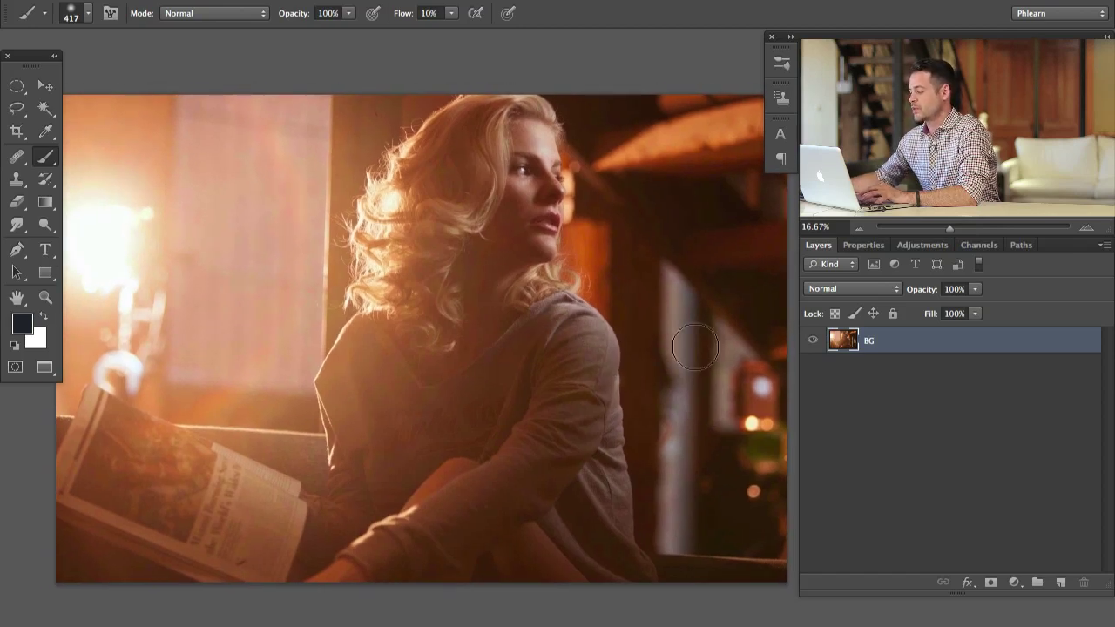
Add a Hue/Saturation adjustment layer with Saturation set to -10
click(1016, 578)
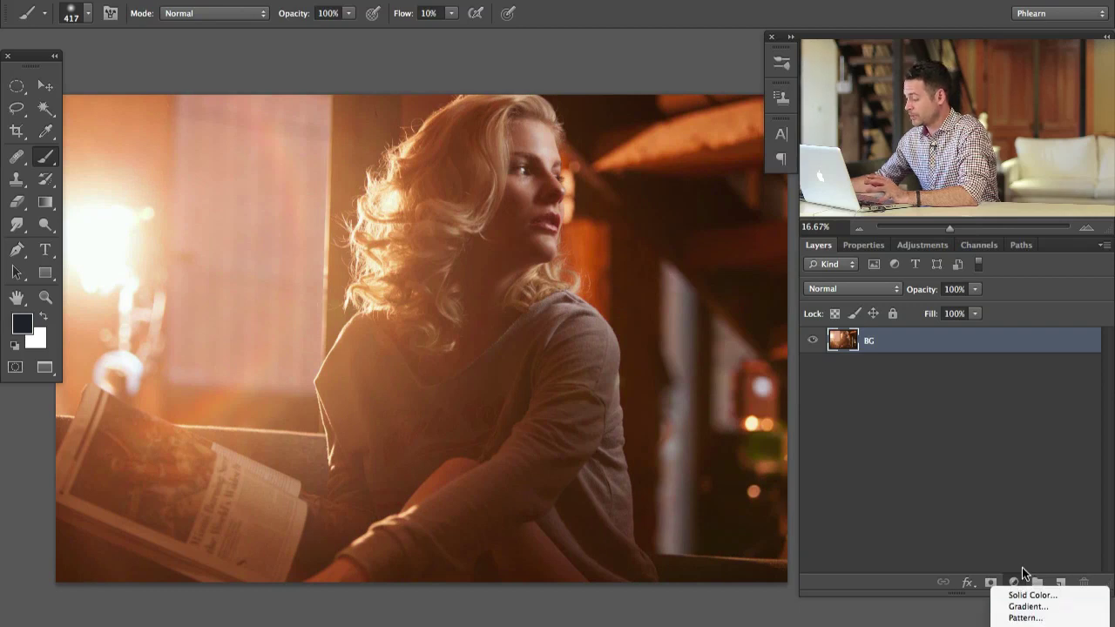
click(1023, 599)
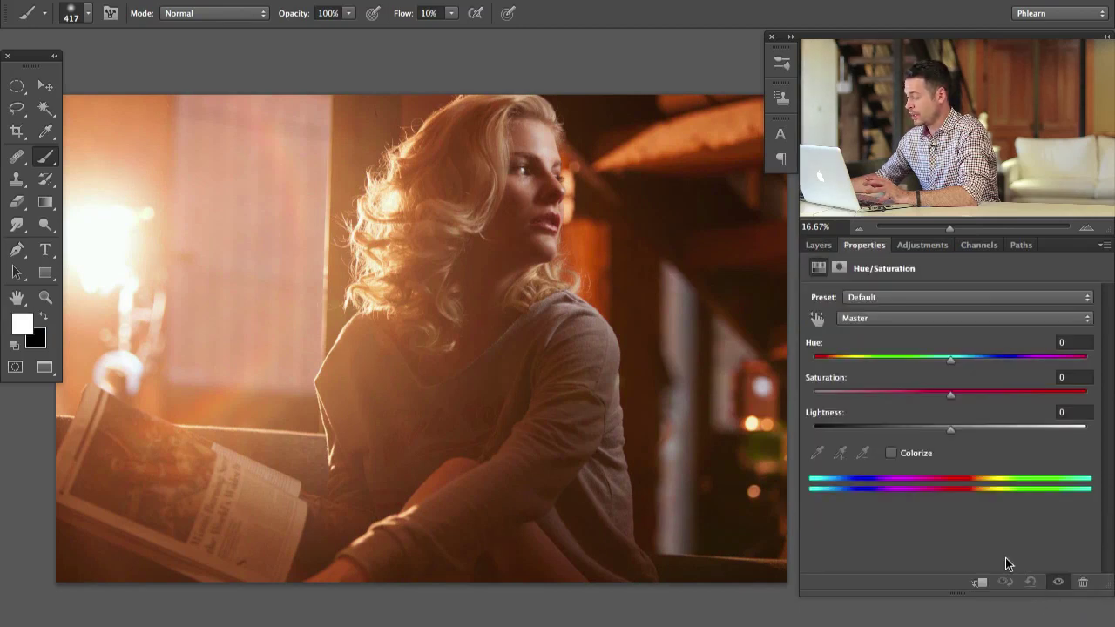
drag(933, 393, 935, 392)
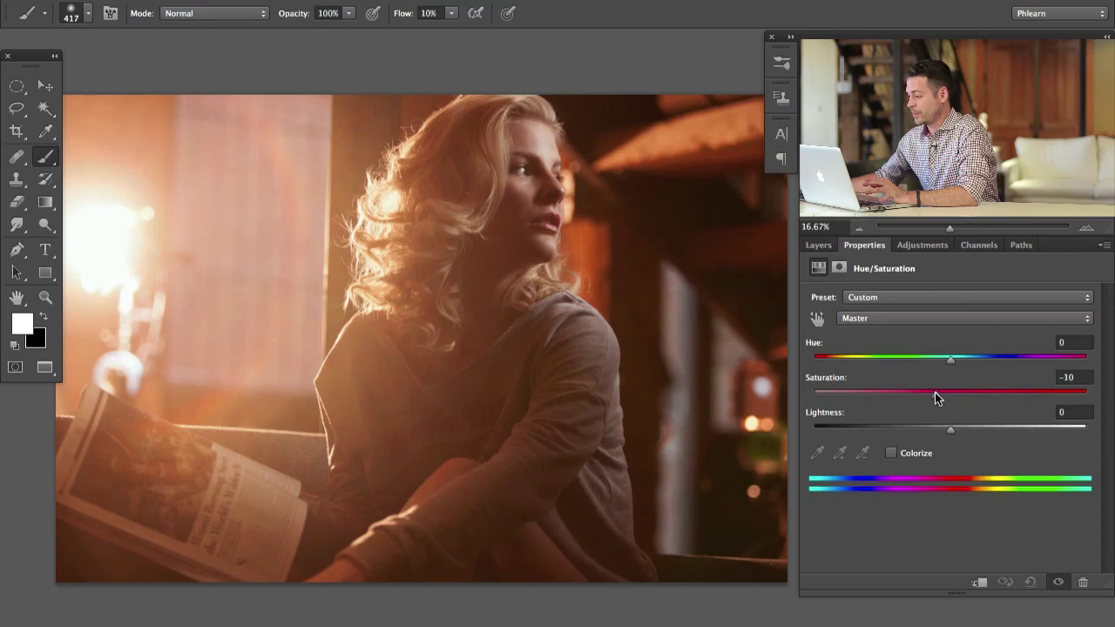
Toggle Hue/Saturation 1 on and off to compare the desaturation
click(818, 246)
click(813, 341)
click(813, 341)
click(814, 341)
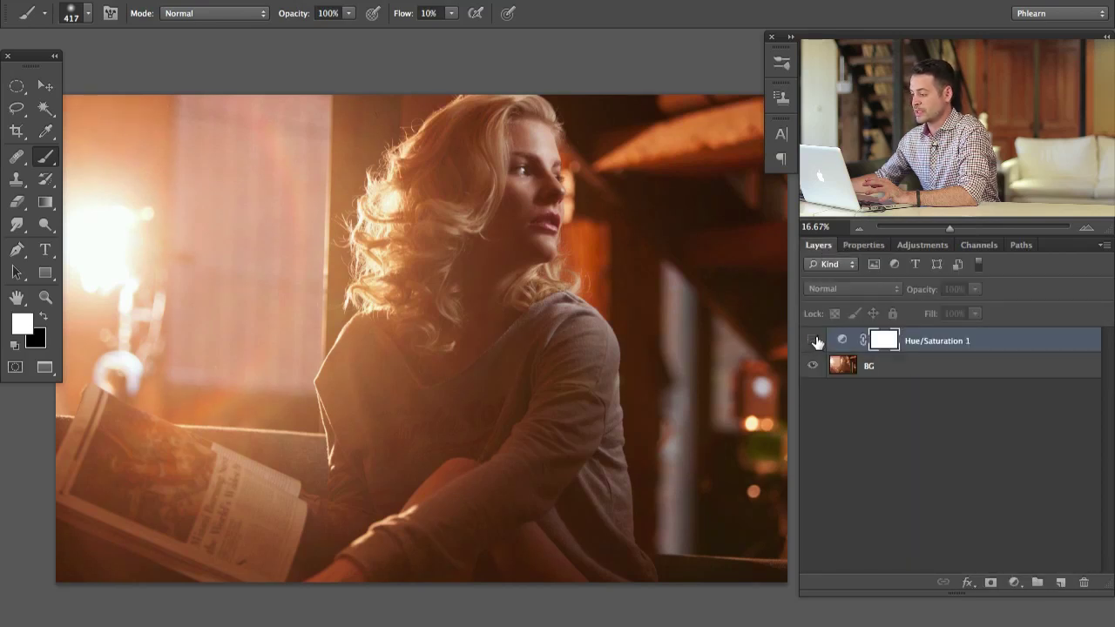
click(814, 342)
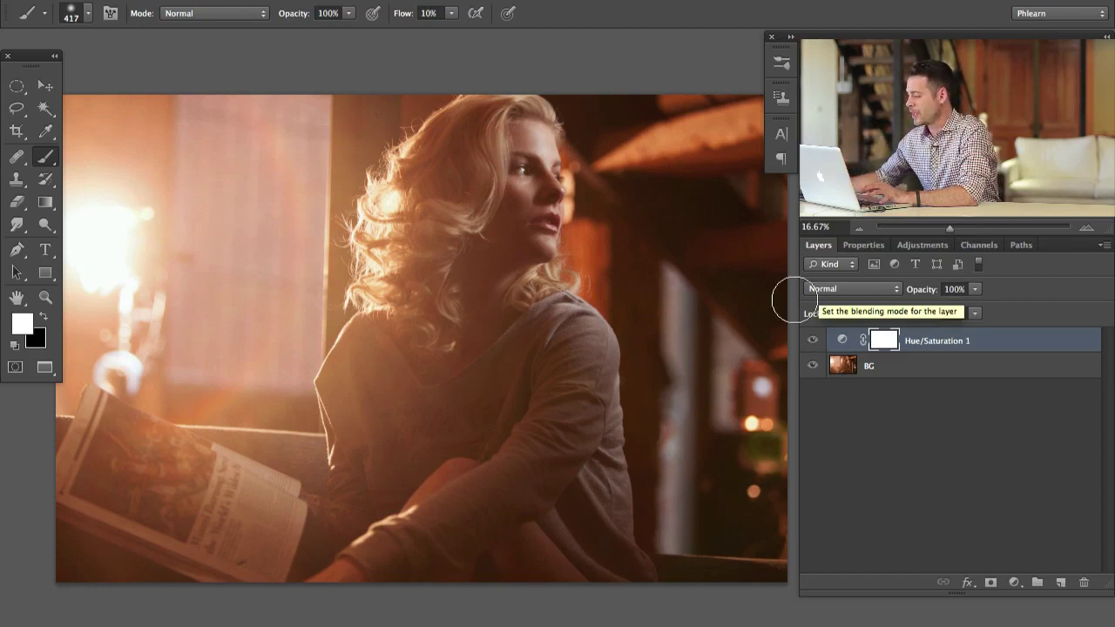
click(1015, 583)
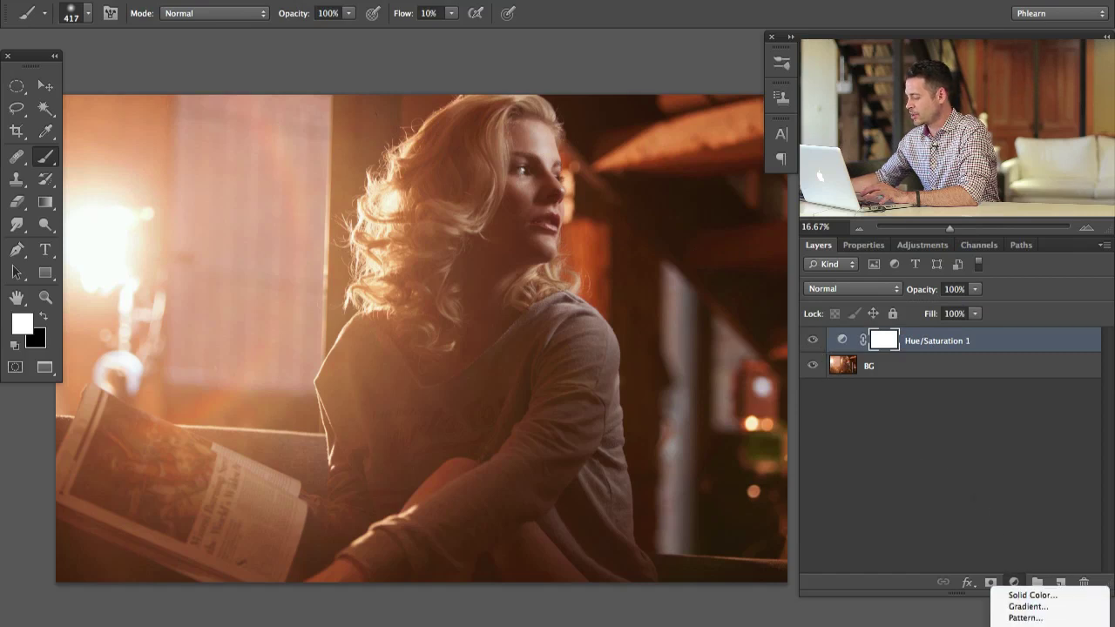
Add a Levels layer and set Blue input black to 4 and output levels to 49/220
click(1032, 572)
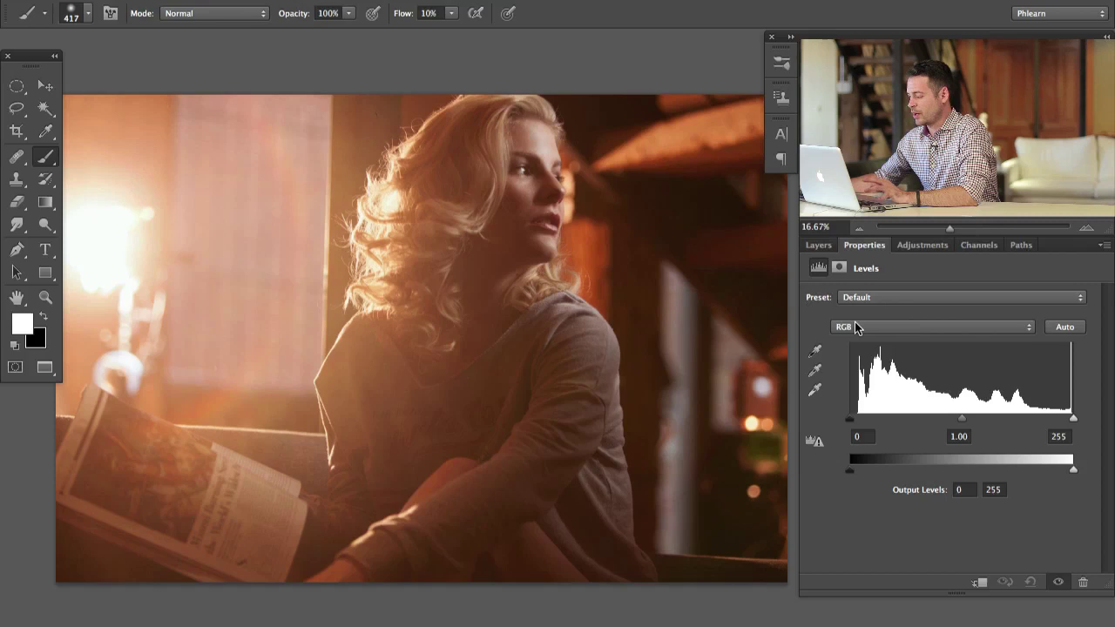
click(855, 327)
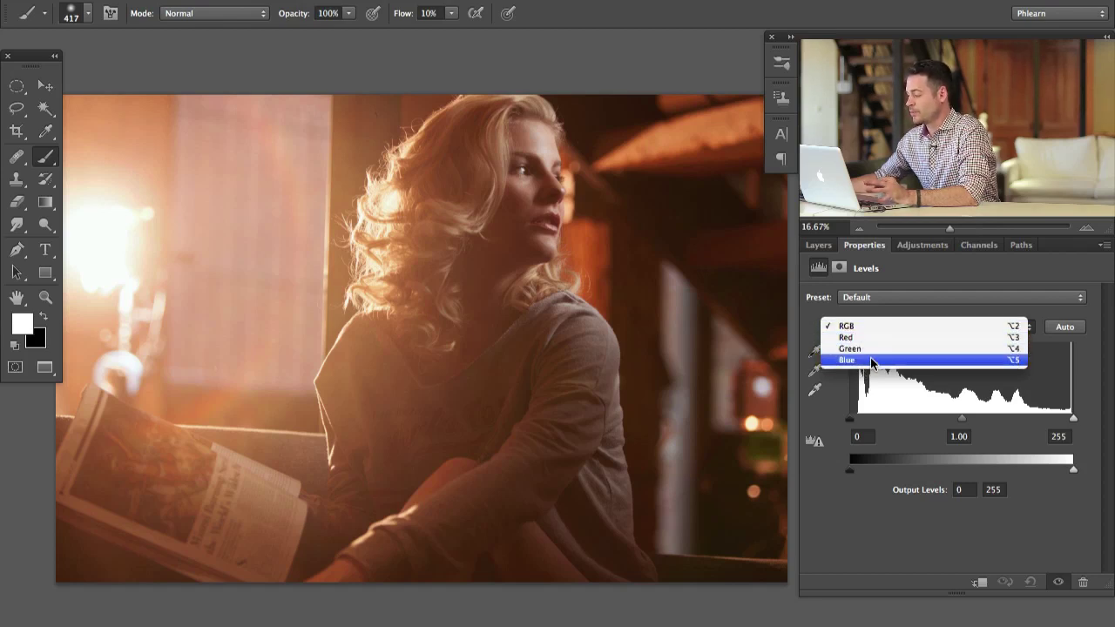
click(878, 359)
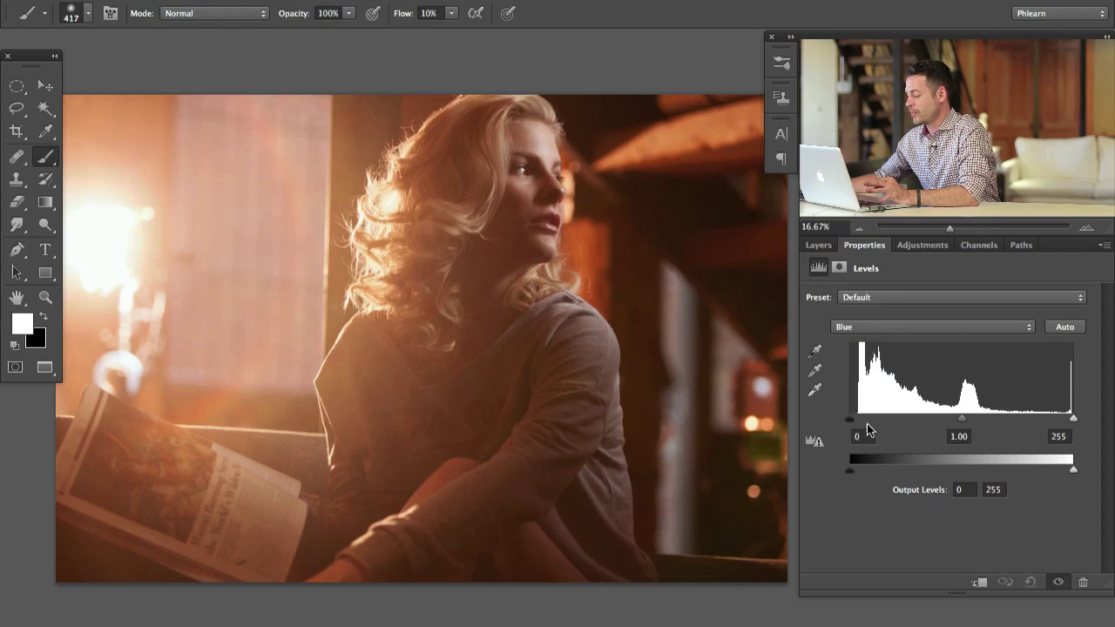
mouse_move(851, 420)
mouse_down()
mouse_move(906, 421)
mouse_move(850, 419)
mouse_up()
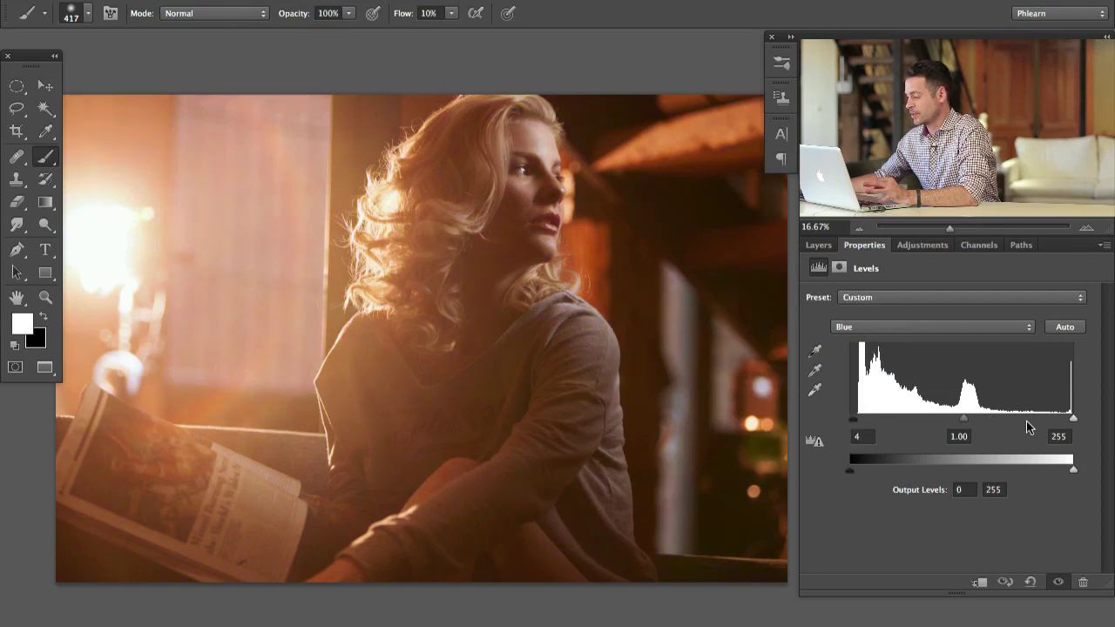
mouse_move(1075, 419)
mouse_down()
mouse_move(986, 415)
mouse_move(1074, 418)
mouse_up()
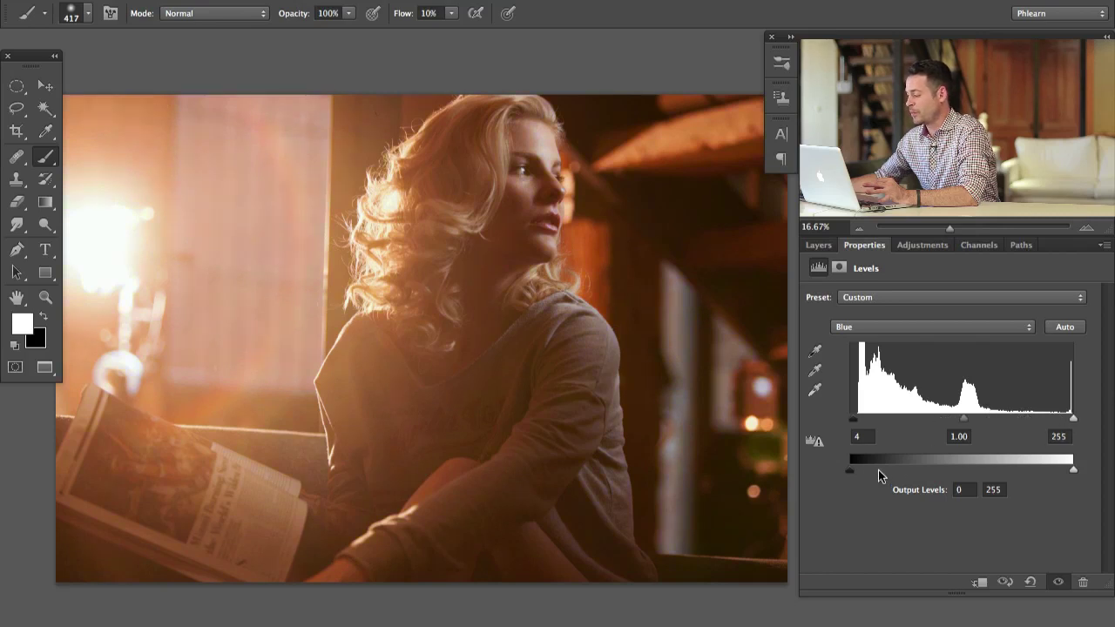
drag(852, 470, 878, 465)
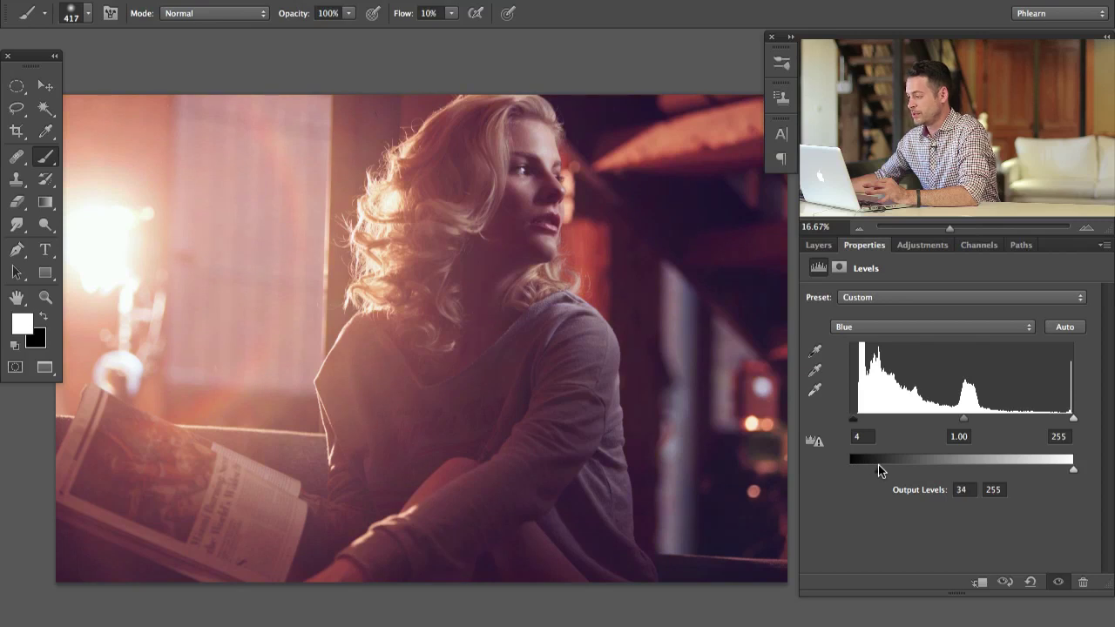
drag(1073, 469, 1036, 472)
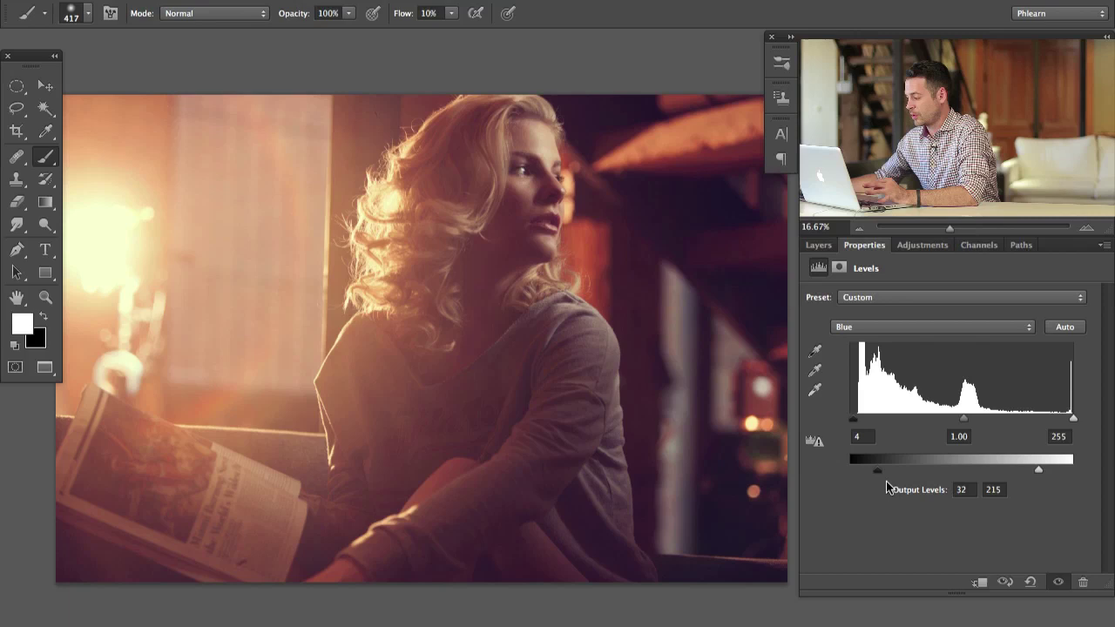
drag(878, 469, 887, 470)
drag(1053, 471, 1041, 469)
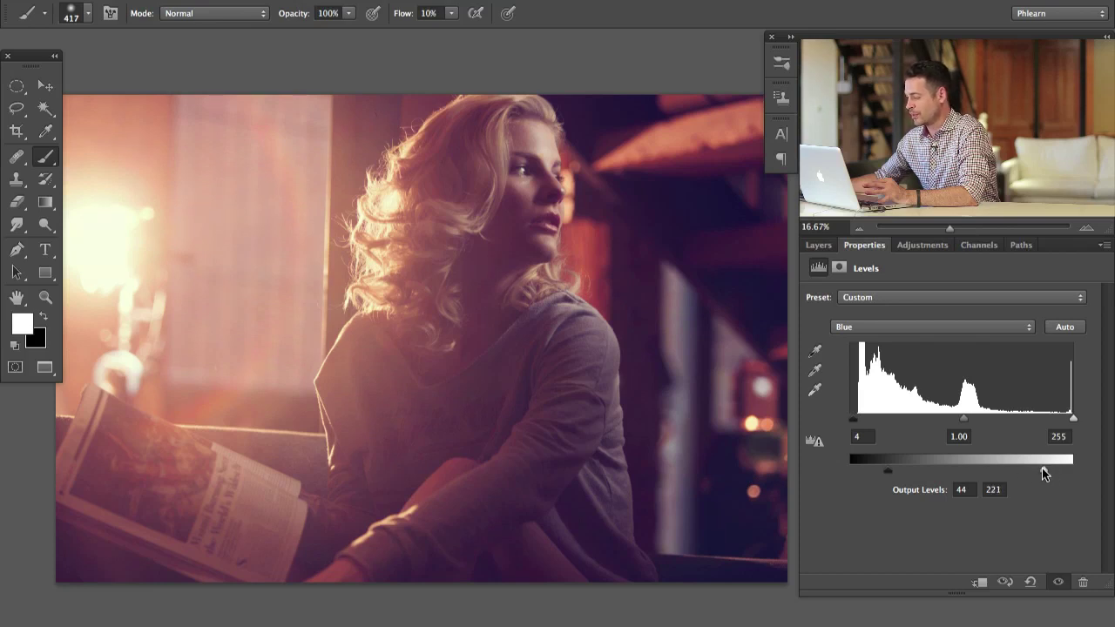
drag(1044, 473, 1040, 465)
drag(889, 473, 893, 472)
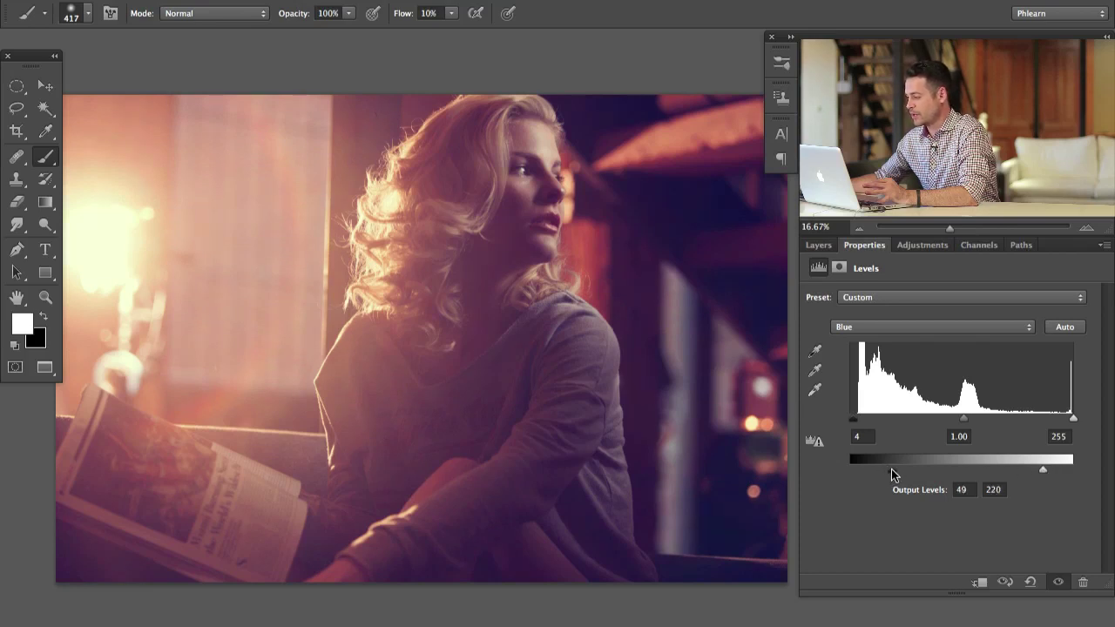
Set the Red midtones to 1.08 and the overall RGB midtones to 1.09
click(899, 324)
click(904, 308)
drag(963, 418, 954, 418)
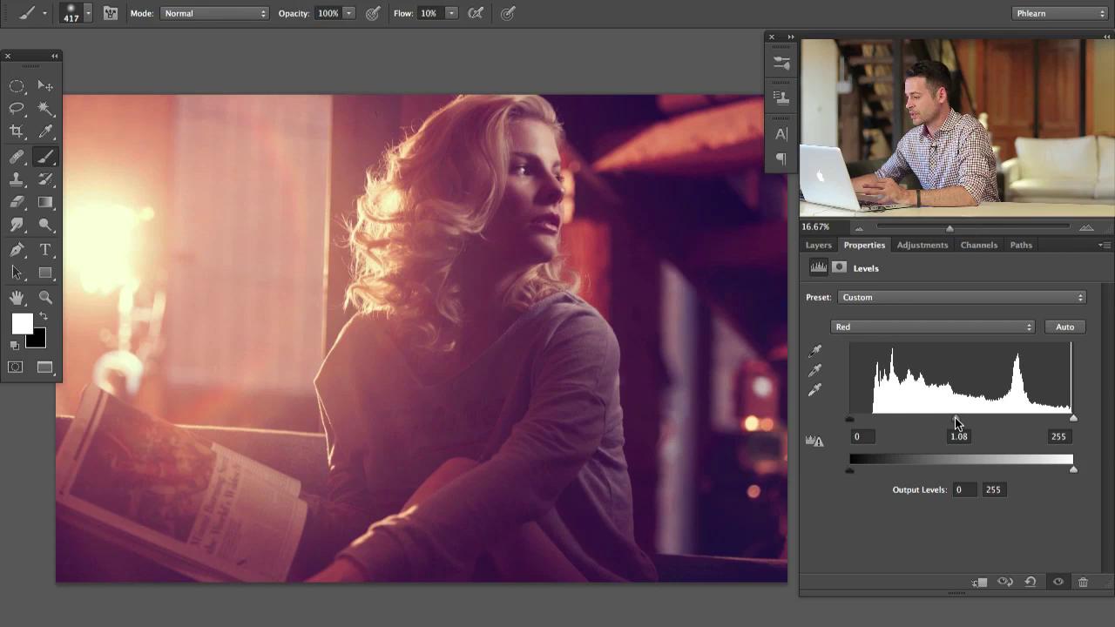
scroll(542, 332, left, 1)
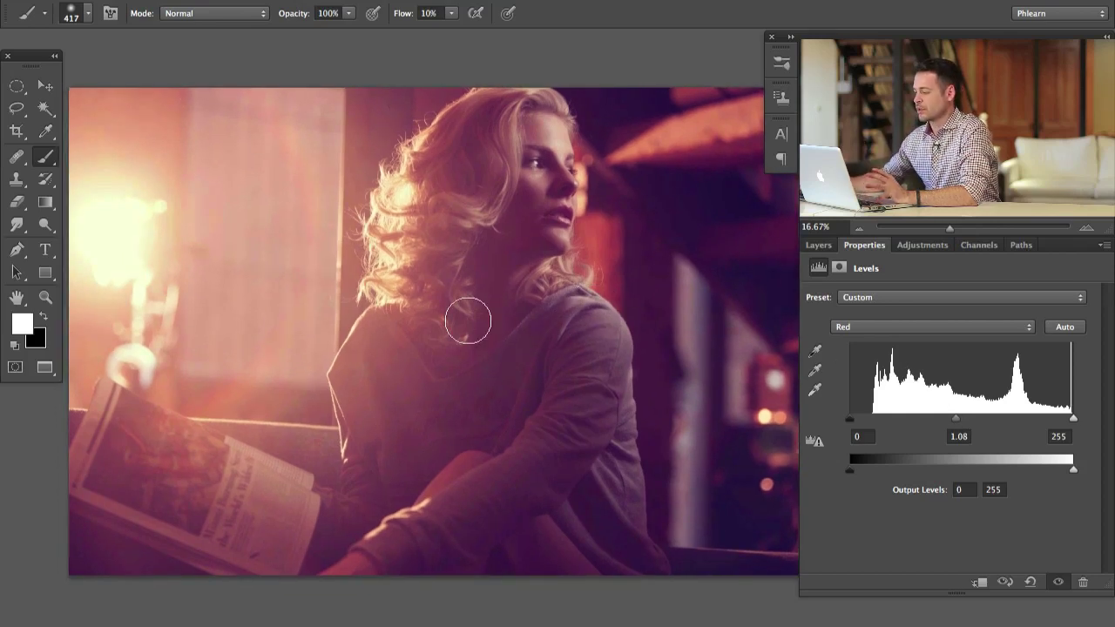
click(872, 328)
click(871, 312)
drag(961, 423, 956, 421)
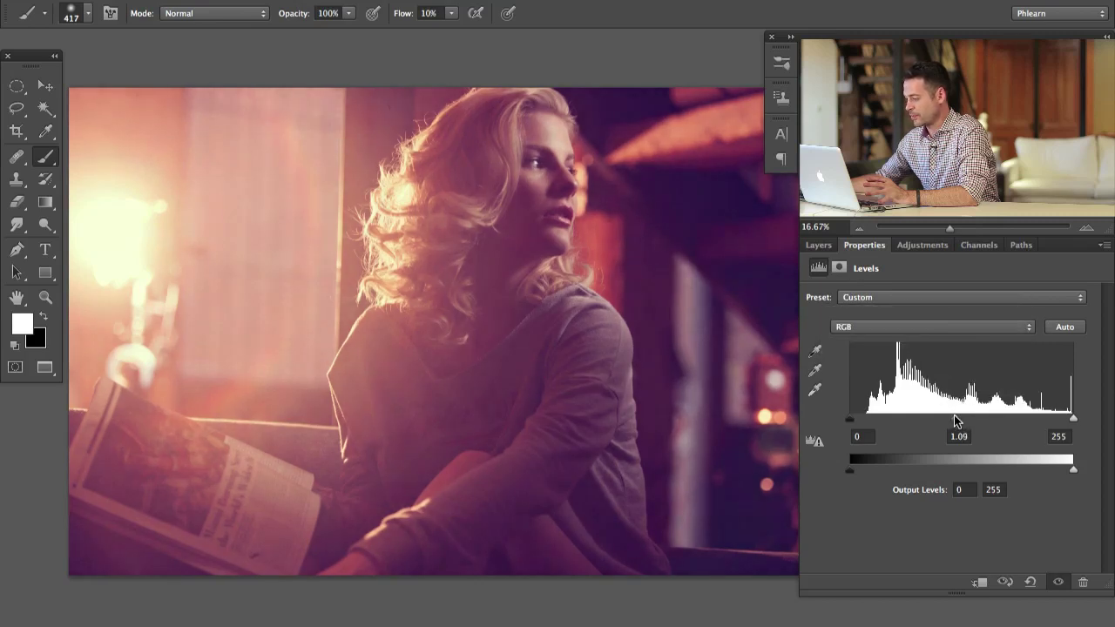
click(819, 244)
Toggle Levels 1 repeatedly to compare the pink-purple grade with the original colours
click(812, 342)
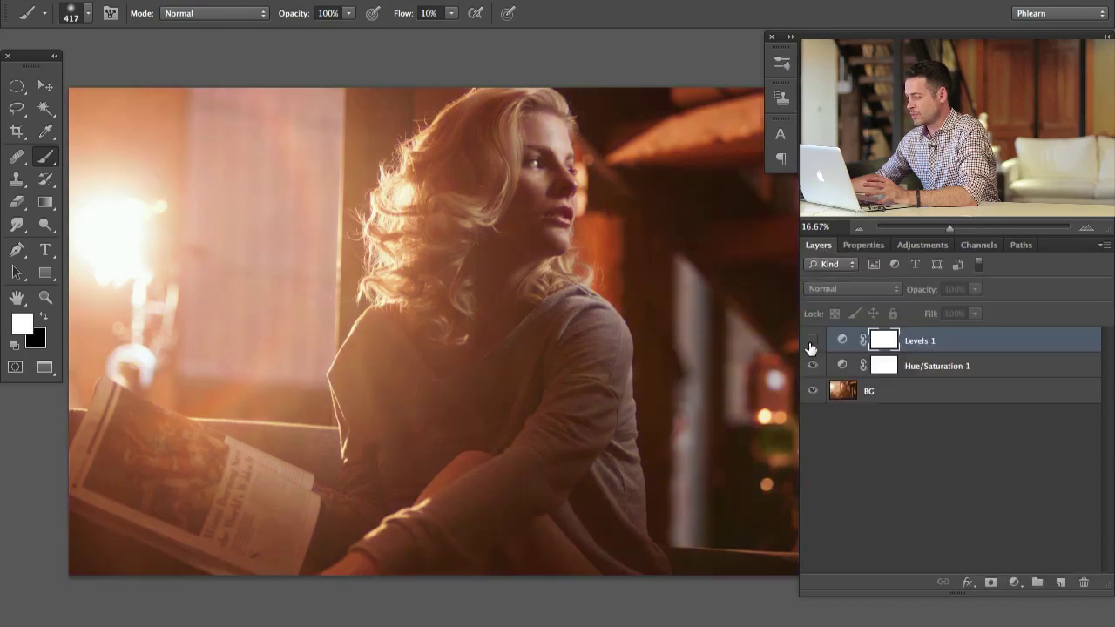
click(811, 343)
click(812, 342)
click(811, 343)
click(811, 342)
click(812, 342)
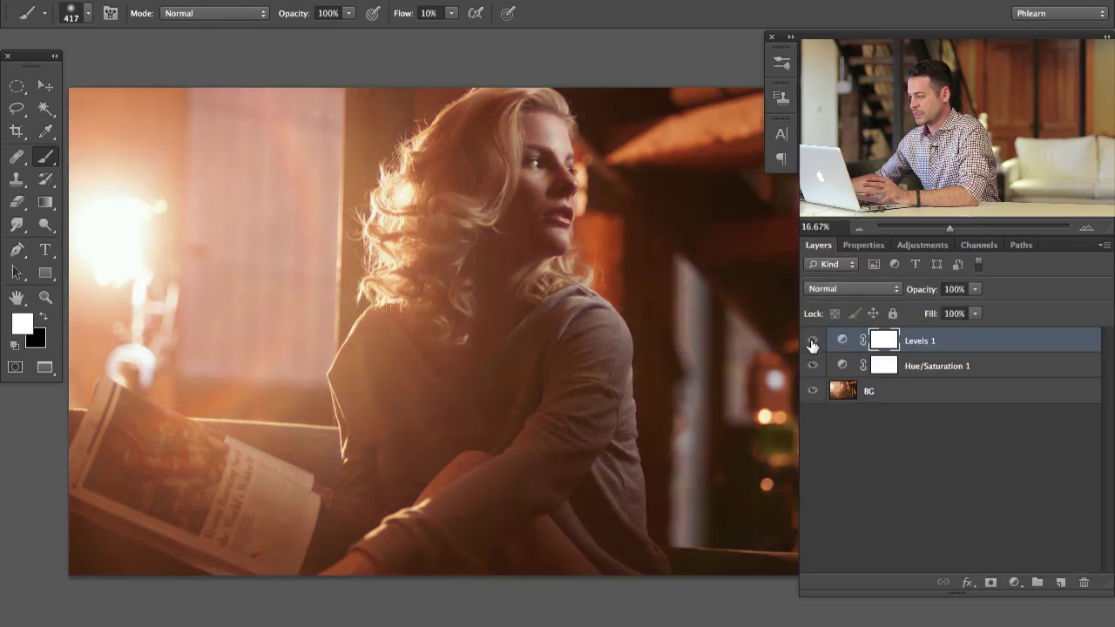
click(812, 343)
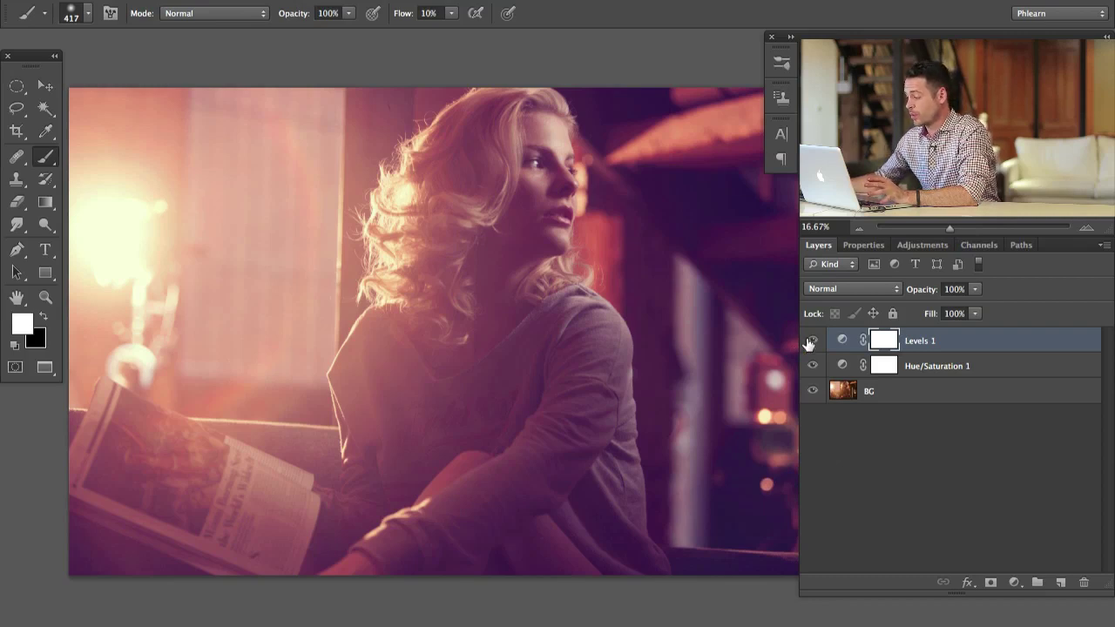
click(811, 345)
click(811, 345)
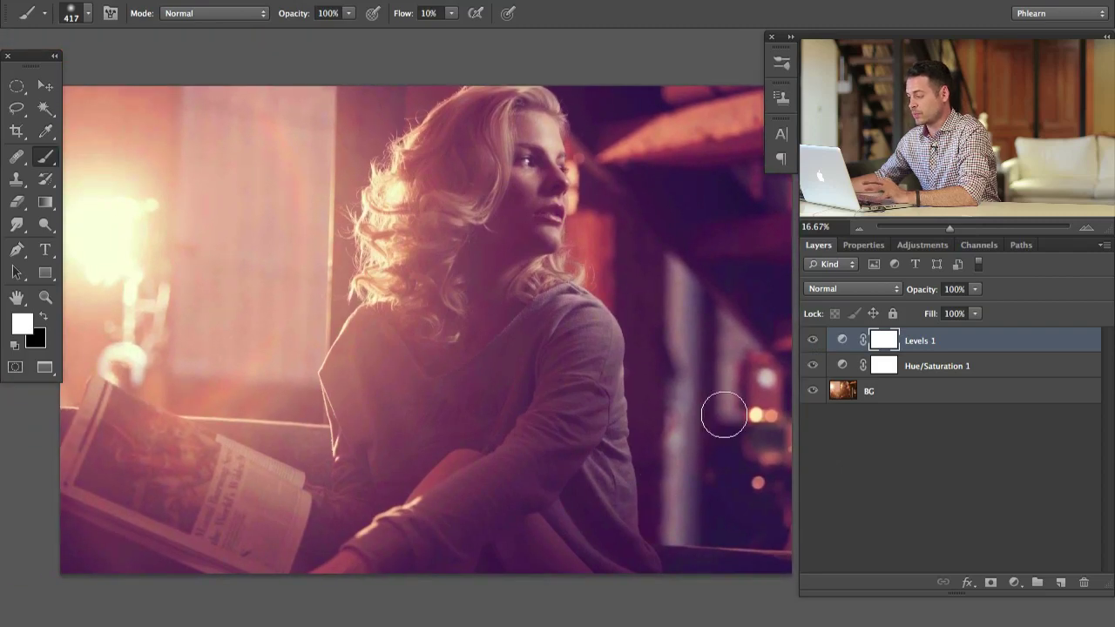
click(813, 342)
click(813, 343)
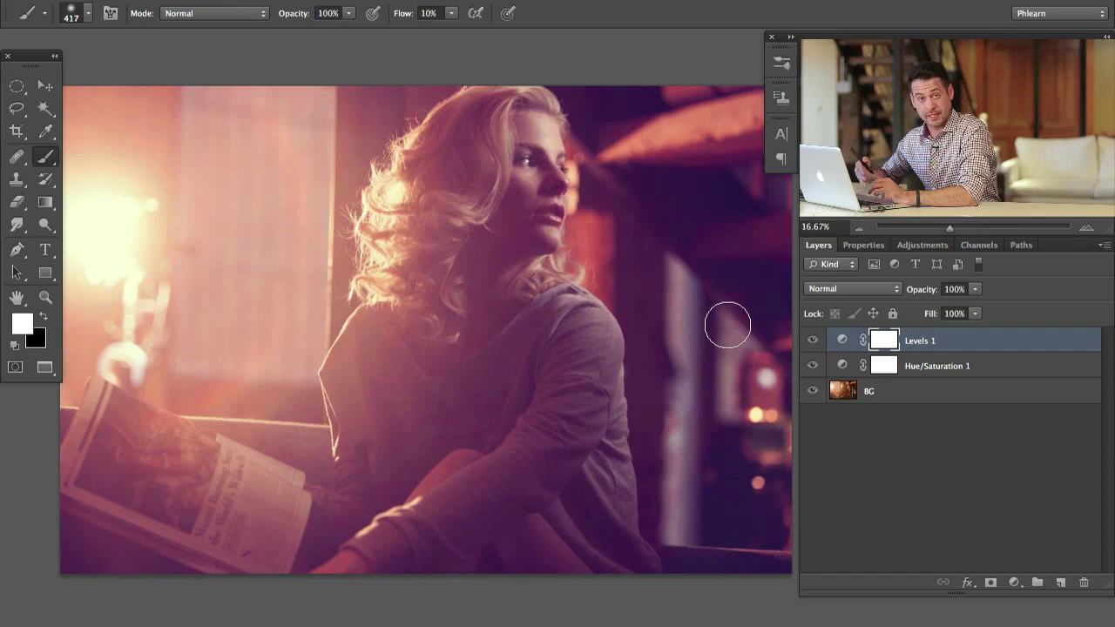
click(812, 341)
click(812, 341)
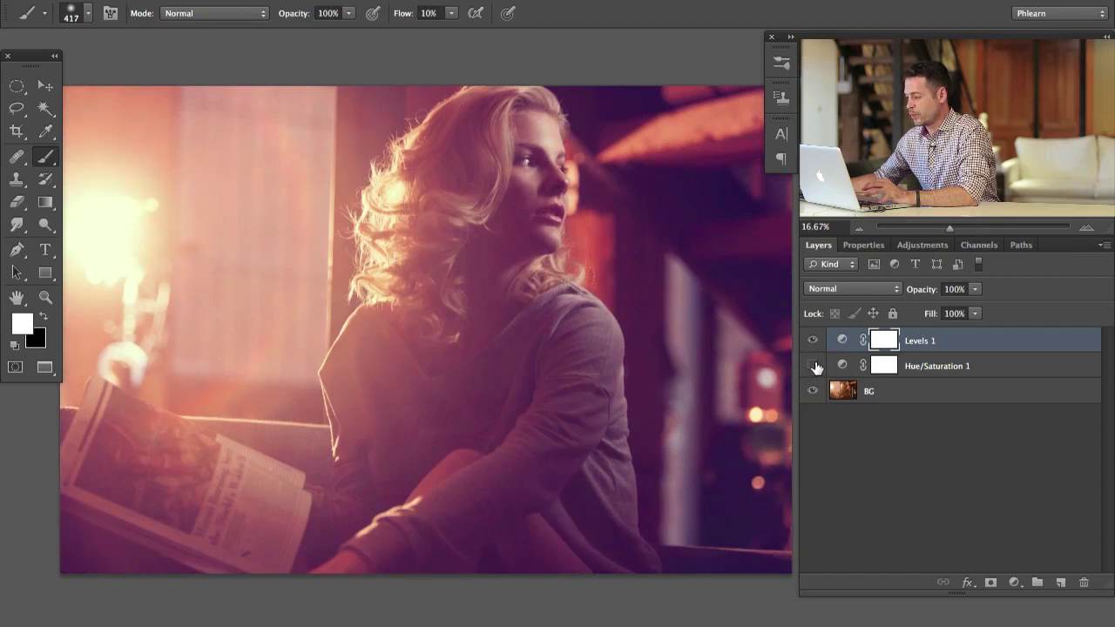
Lower Hue/Saturation 1 saturation to -15 and toggle it to compare
double_click(842, 366)
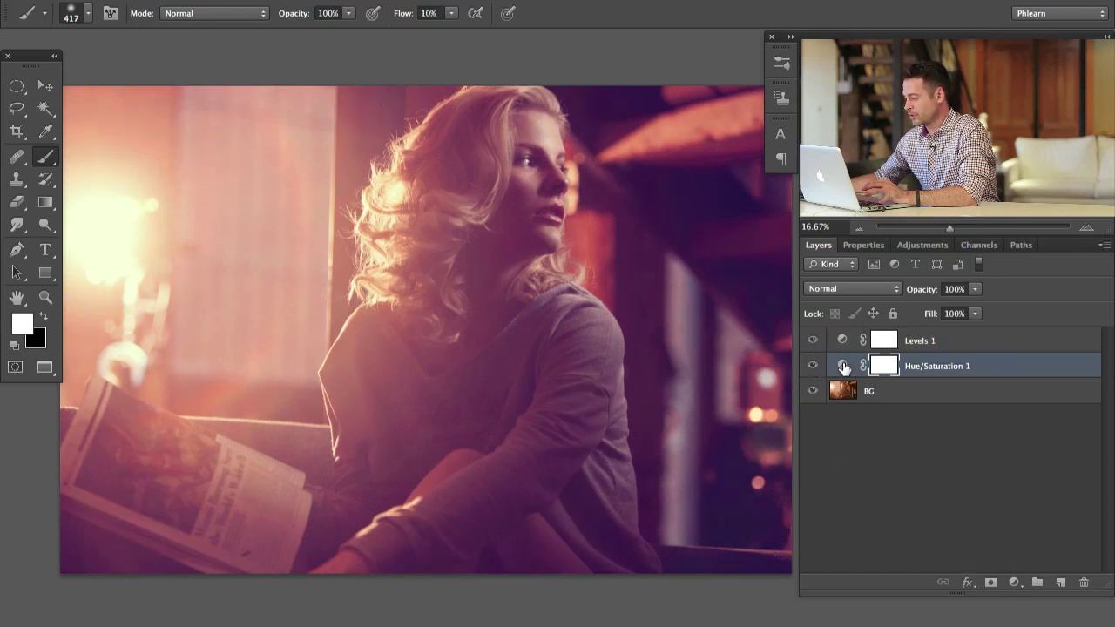
drag(935, 395, 928, 395)
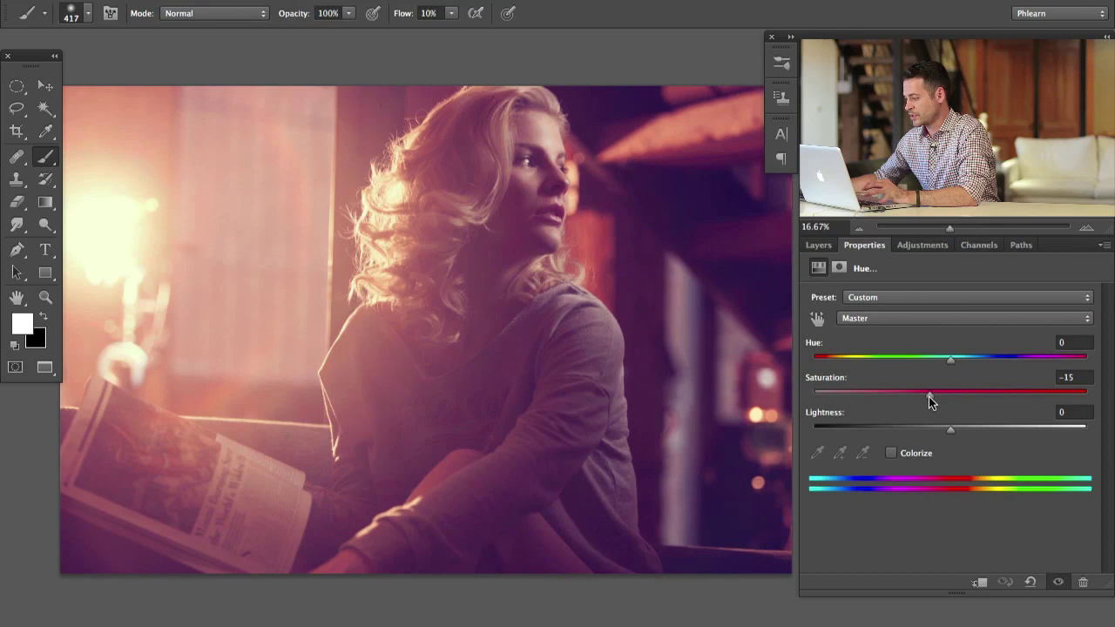
key(F7)
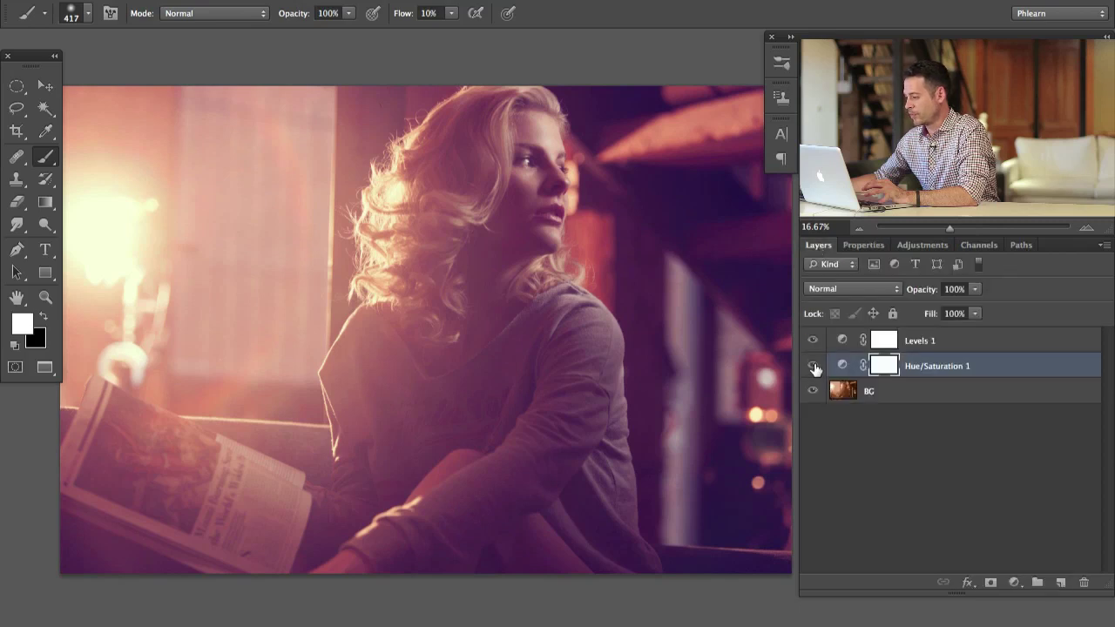
click(814, 365)
click(814, 366)
click(814, 366)
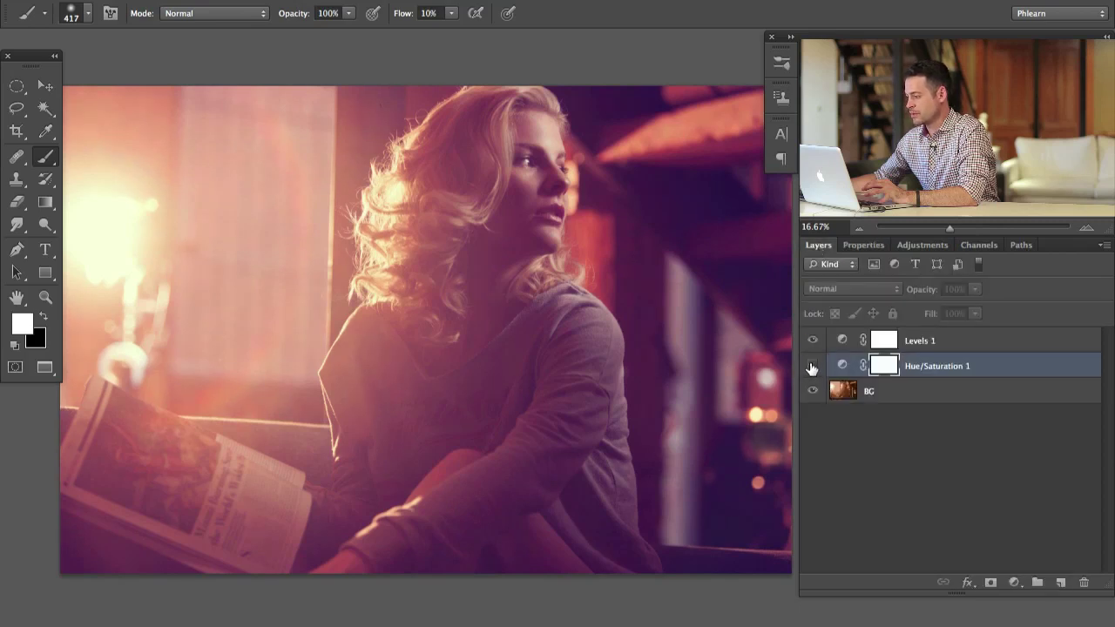
click(813, 366)
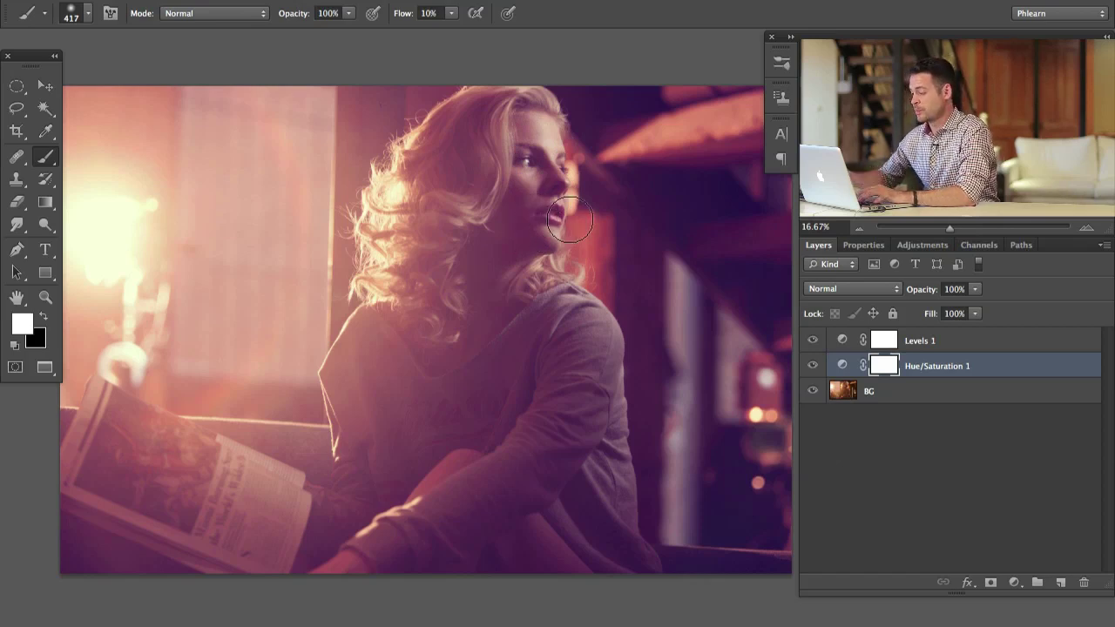
In windowed view, preview each blur layer in Untitled1, then turn them all back on
key(f)
key(f)
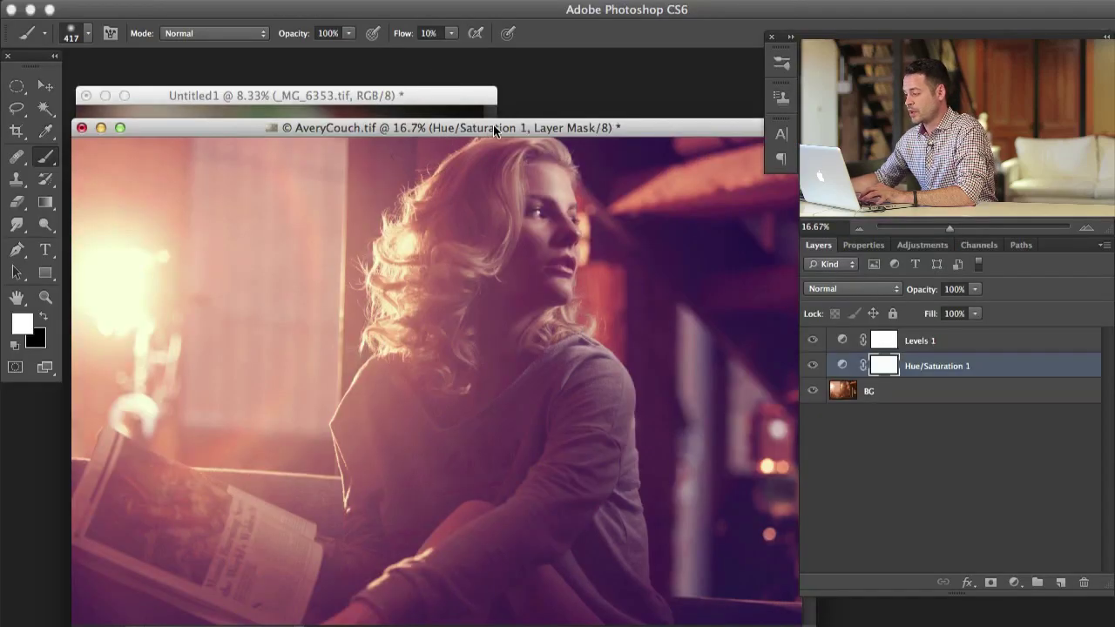
mouse_move(471, 95)
mouse_down()
mouse_move(469, 59)
mouse_move(472, 77)
mouse_up()
click(813, 341)
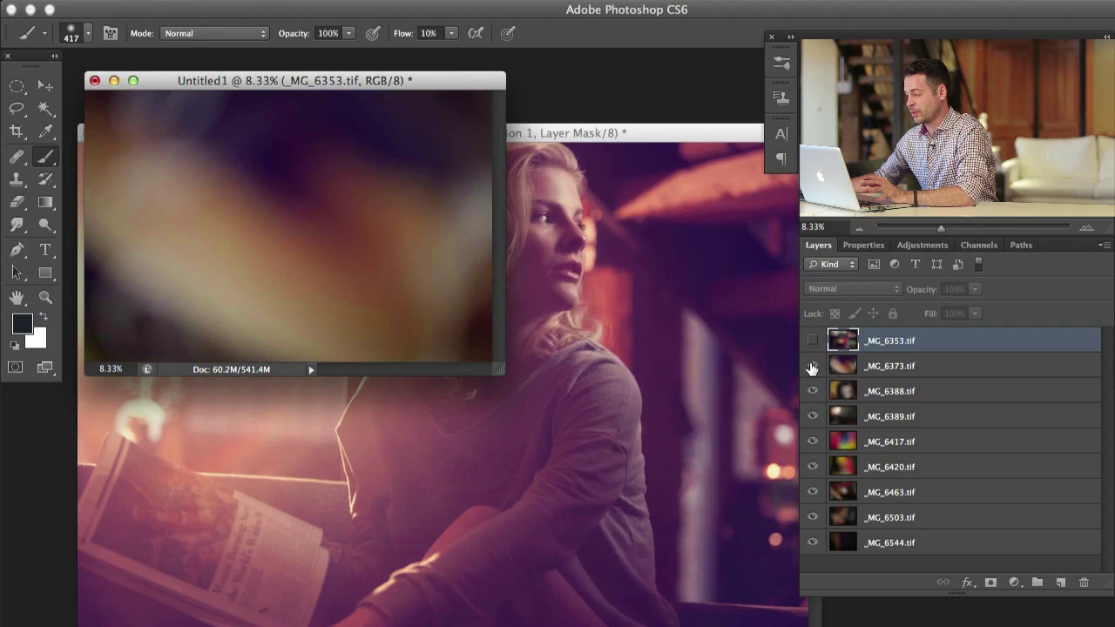
click(812, 366)
click(812, 391)
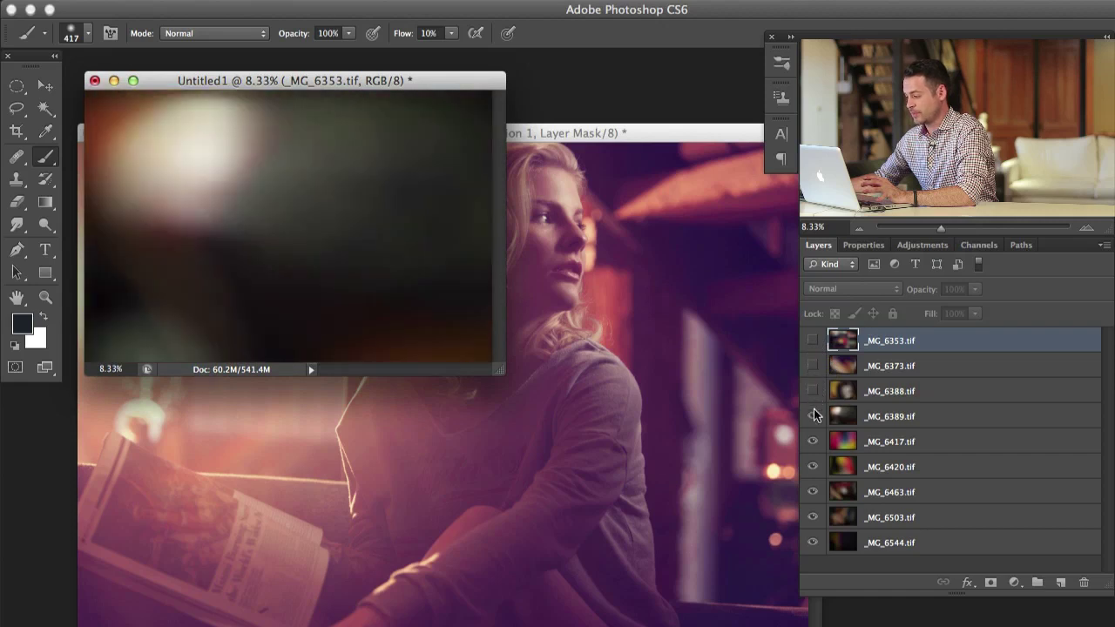
click(813, 417)
click(813, 443)
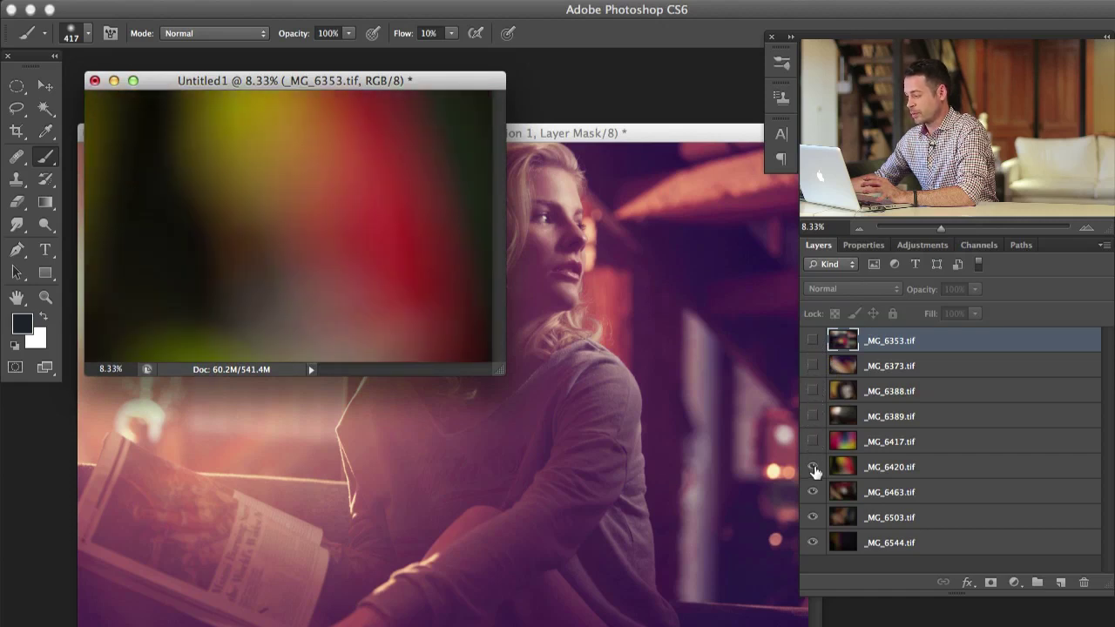
click(813, 468)
click(813, 444)
click(813, 442)
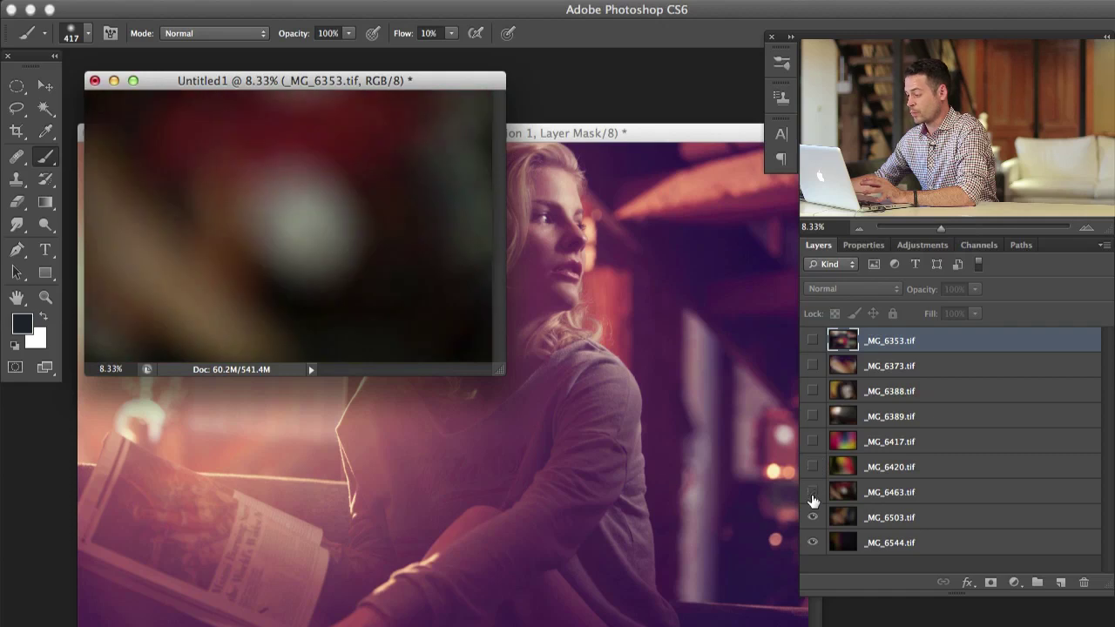
click(813, 492)
click(813, 517)
click(813, 517)
drag(814, 485, 815, 341)
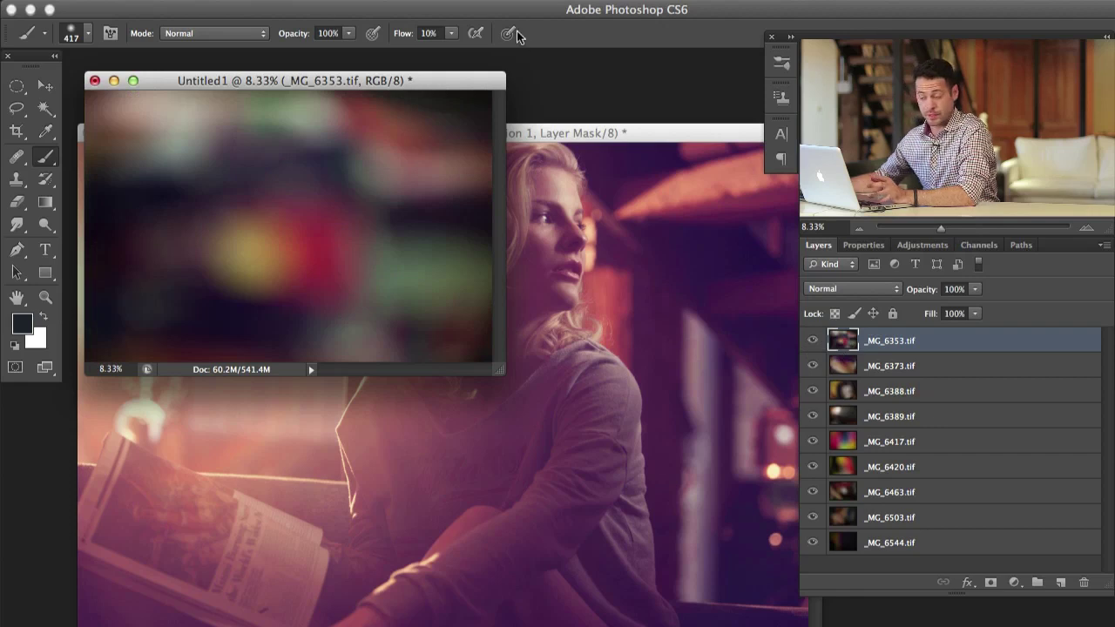
Select all nine blur layers and group them into Group 1
shift+click(934, 542)
key(super+g)
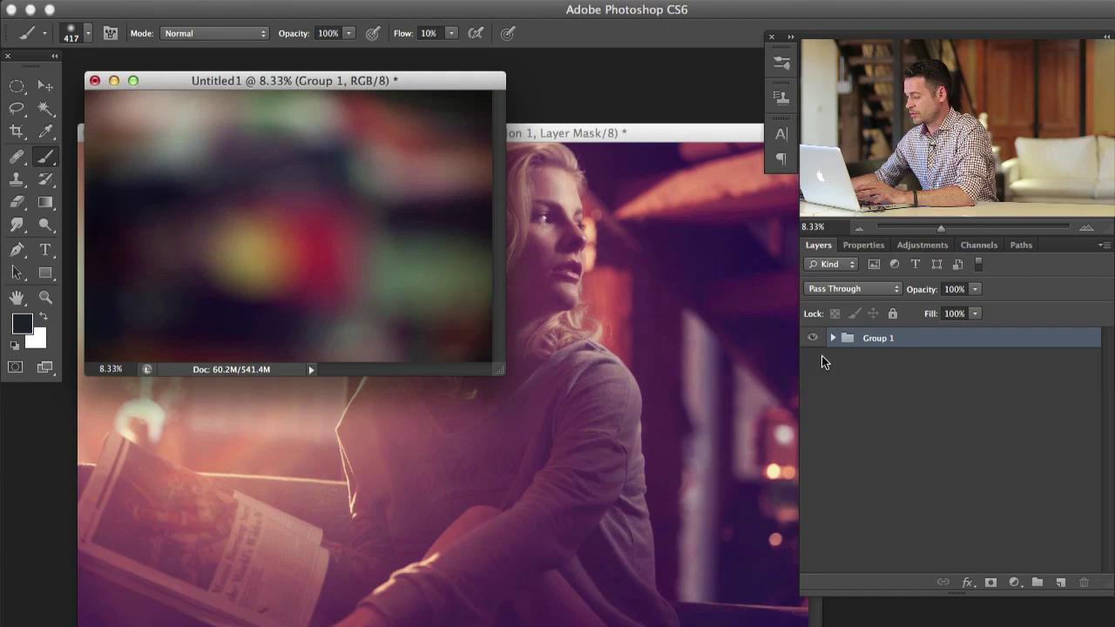
key(v)
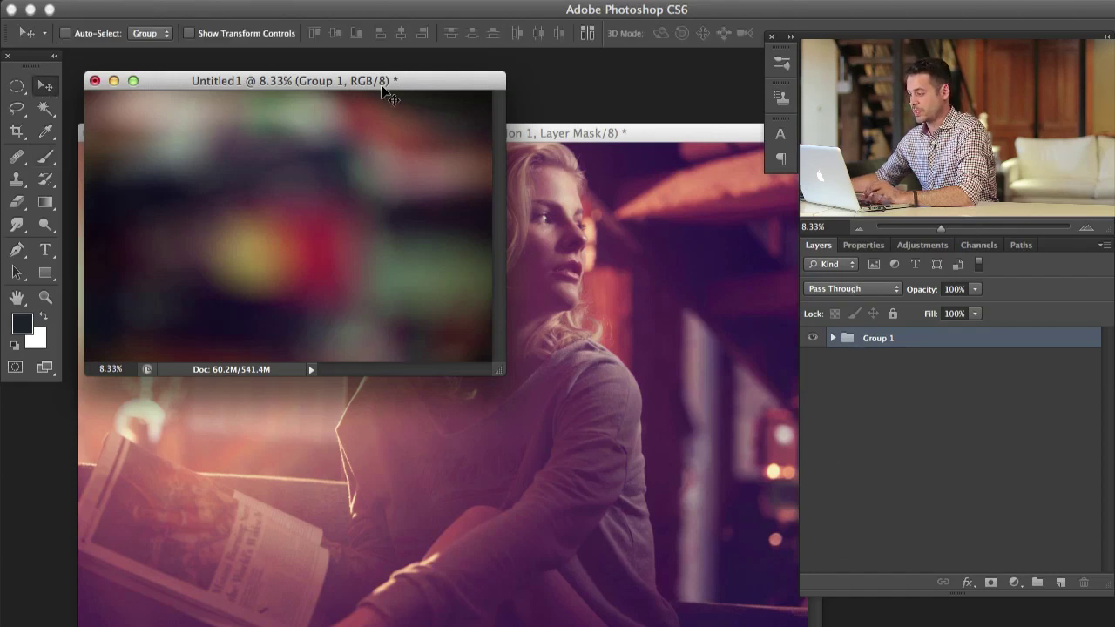
drag(381, 83, 385, 79)
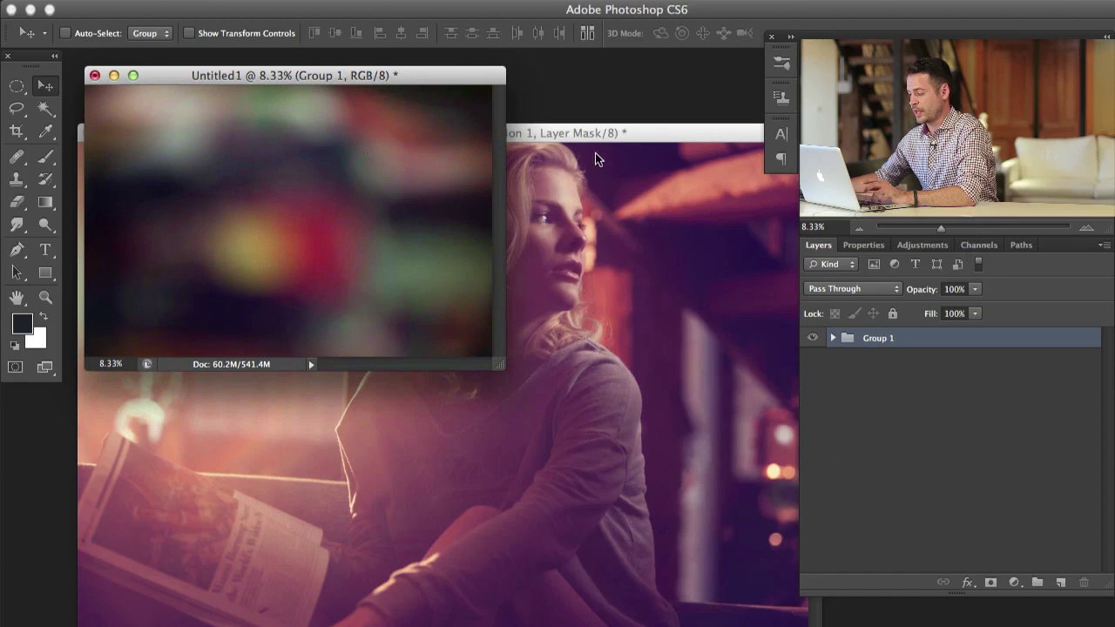
click(622, 139)
click(435, 76)
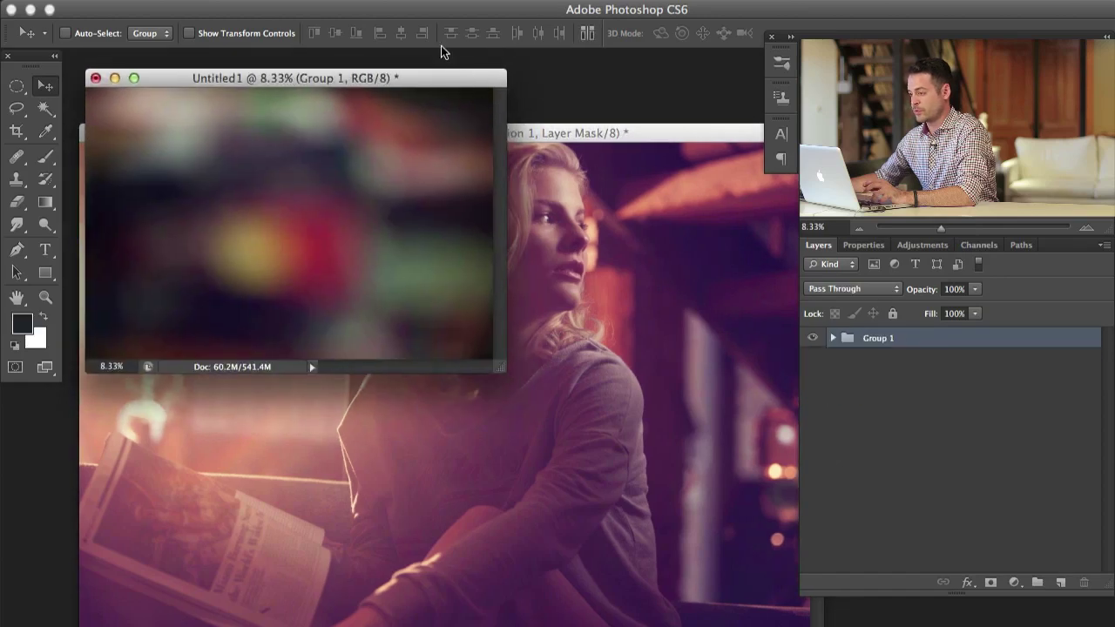
click(155, 2)
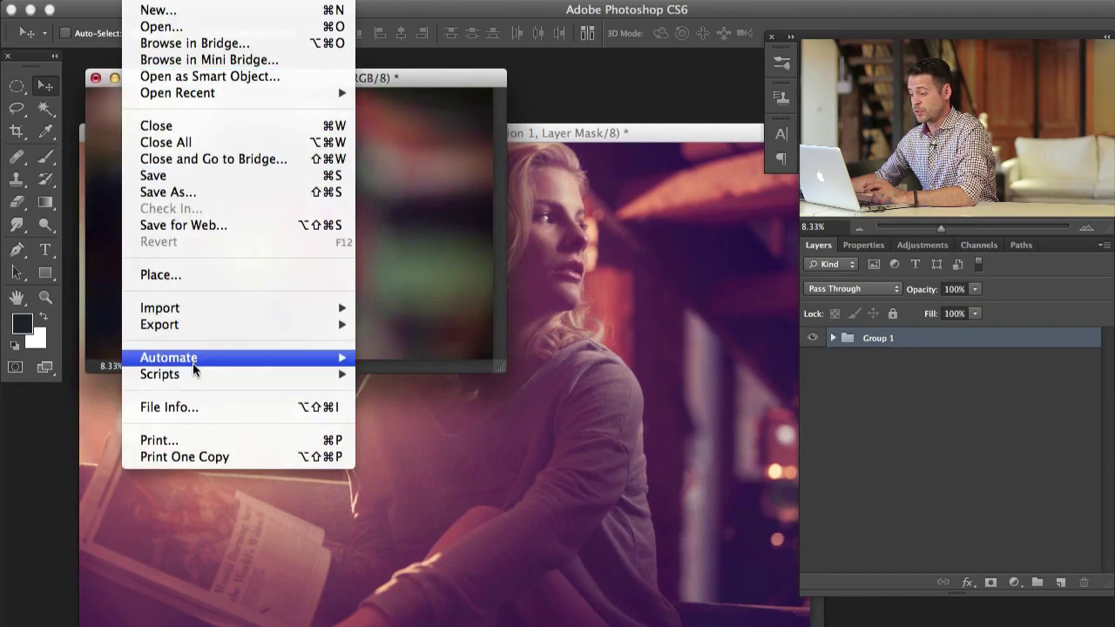
mouse_move(305, 370)
click(431, 589)
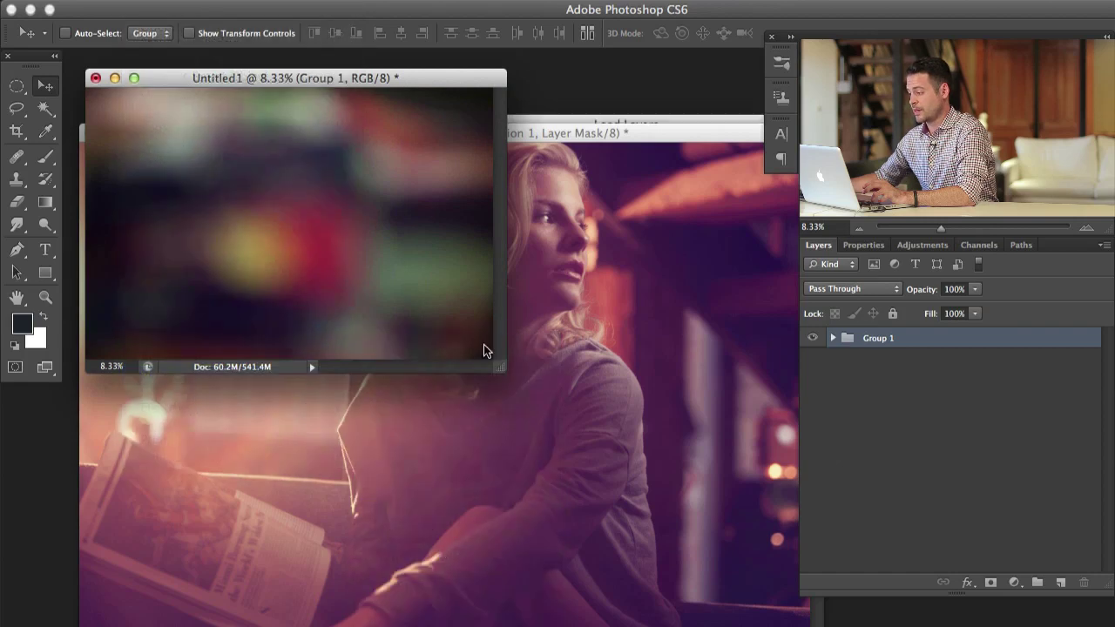
click(688, 256)
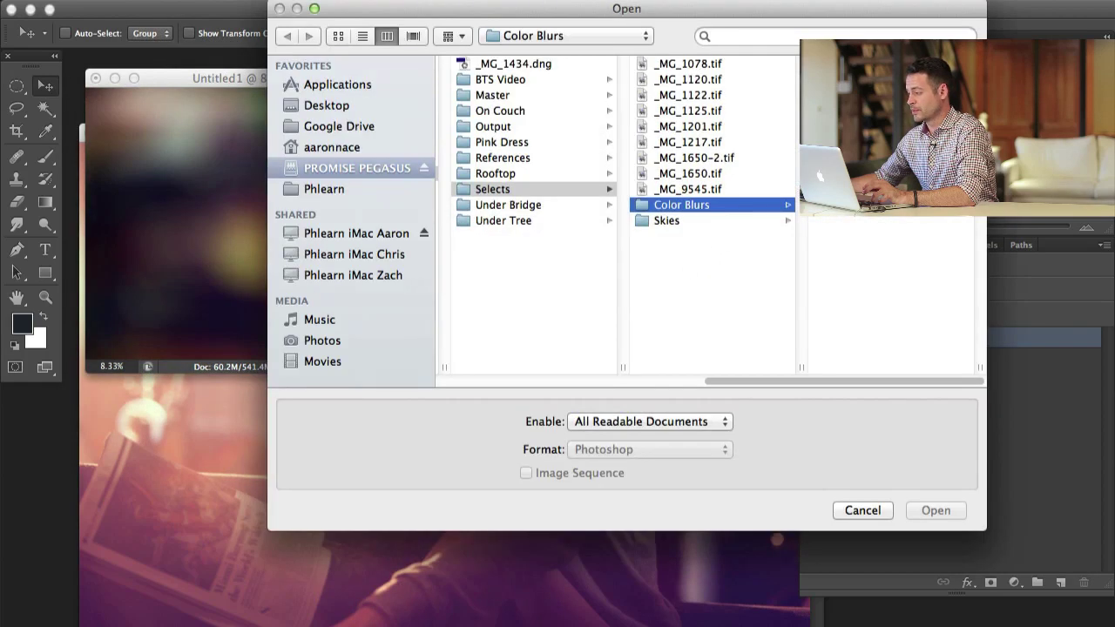
key(Right)
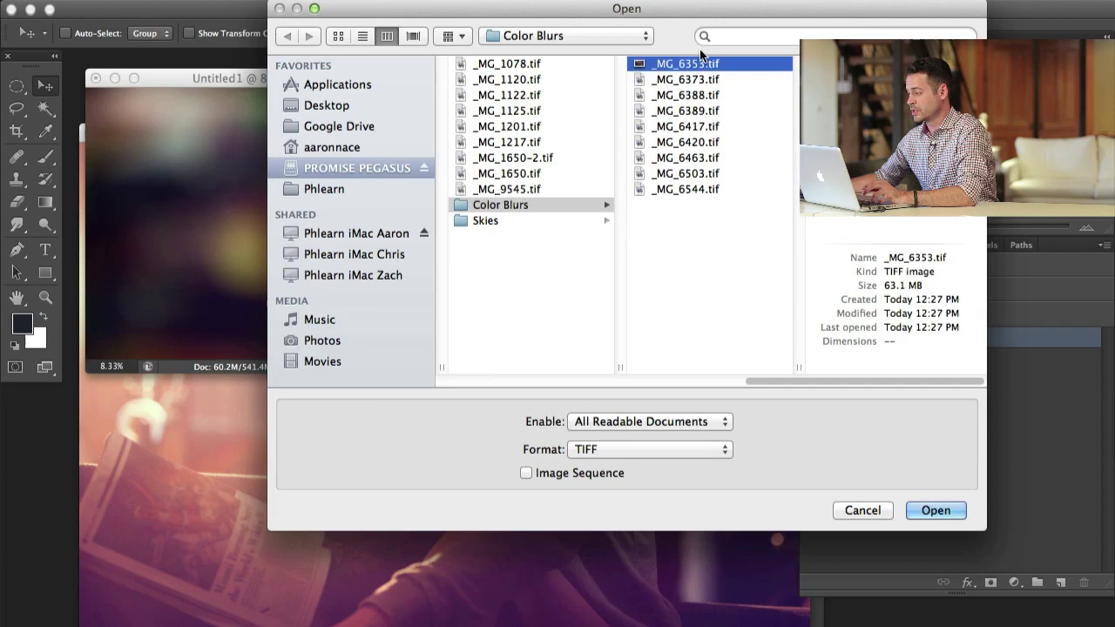
click(910, 512)
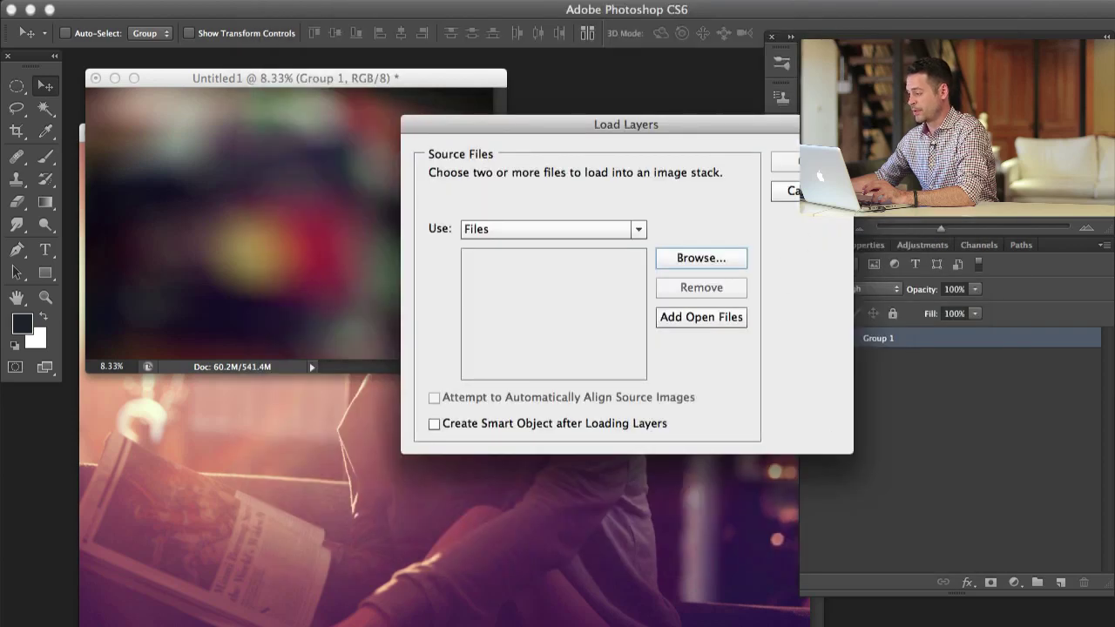
click(784, 191)
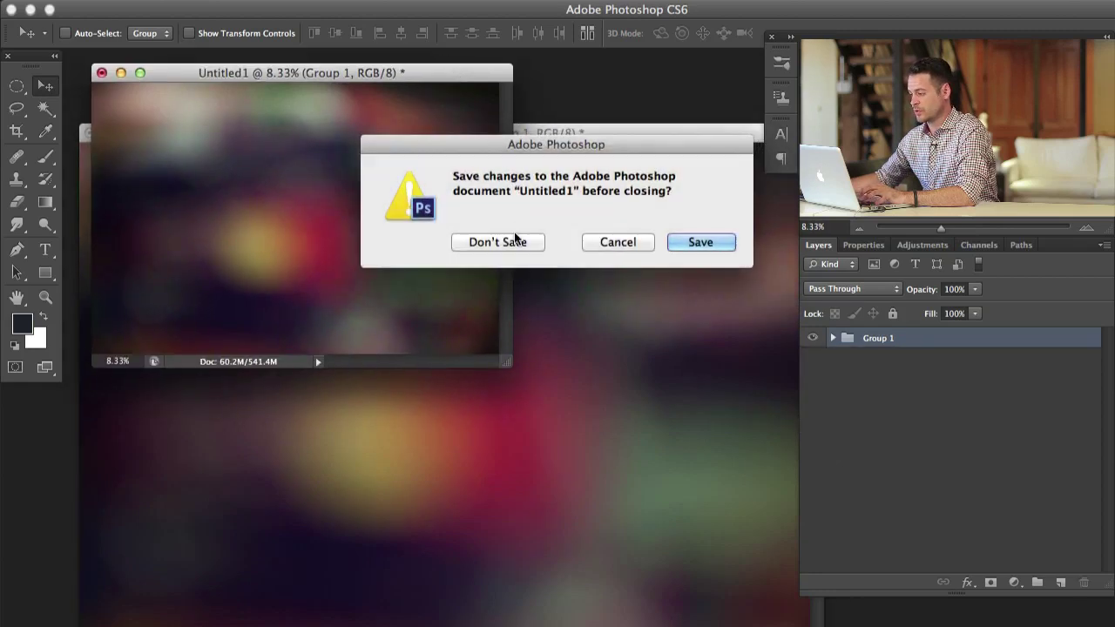
Close Untitled1 without saving and expand Group 1 to list its nine blur layers
click(508, 241)
key(f)
drag(590, 250, 444, 282)
click(833, 338)
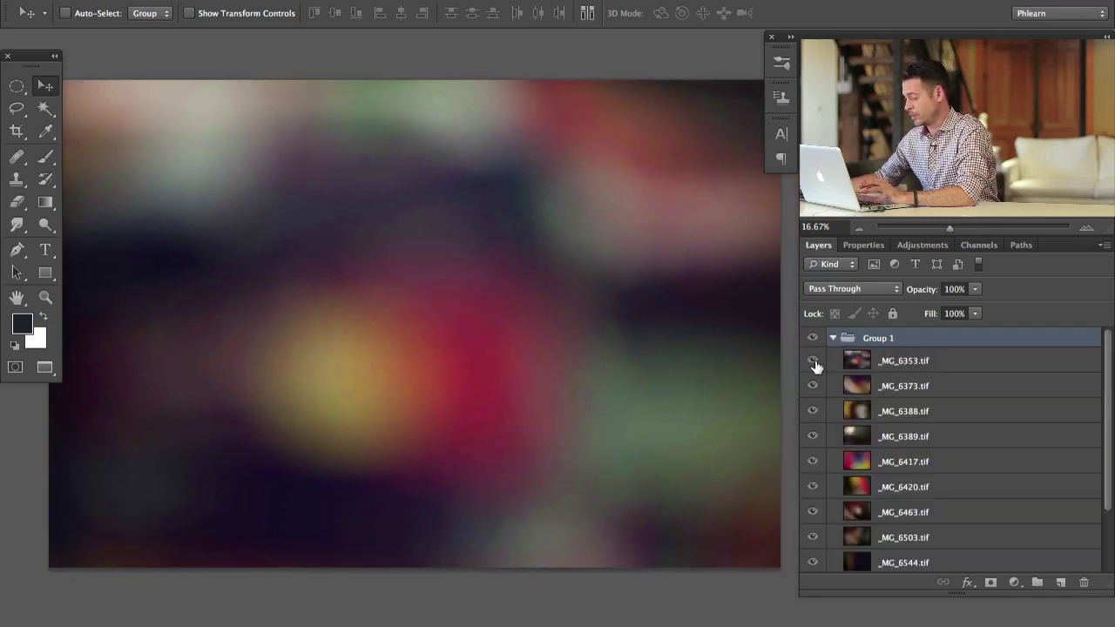
Hide the blurs from _MG_6353 to _MG_6503, keeping only _MG_6544 visible
drag(812, 360, 813, 537)
scroll(1086, 498, down, 3)
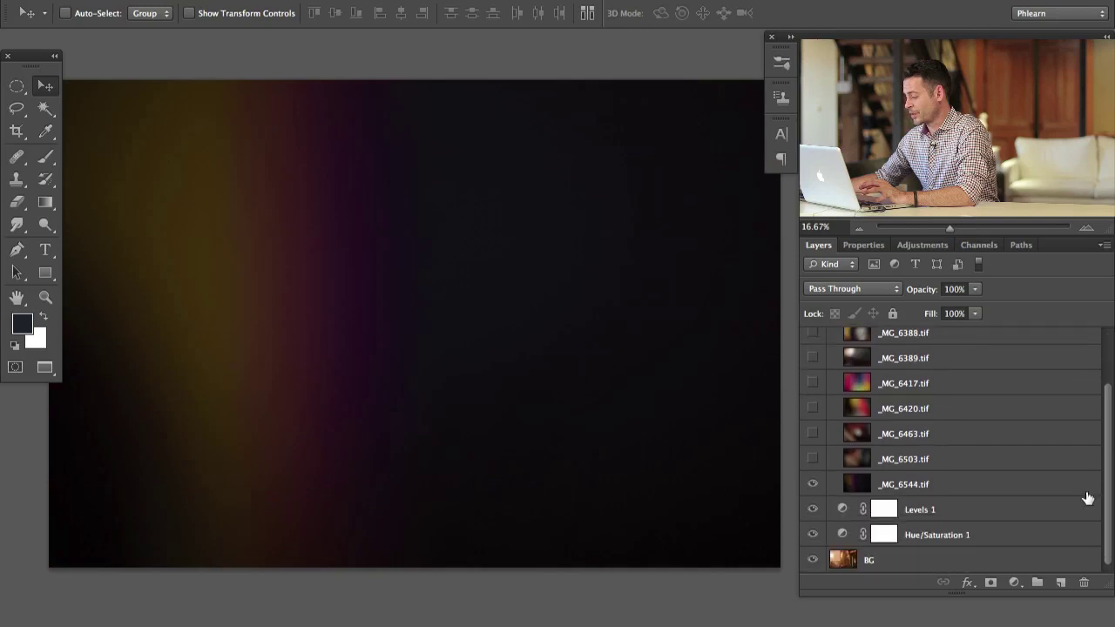
click(812, 485)
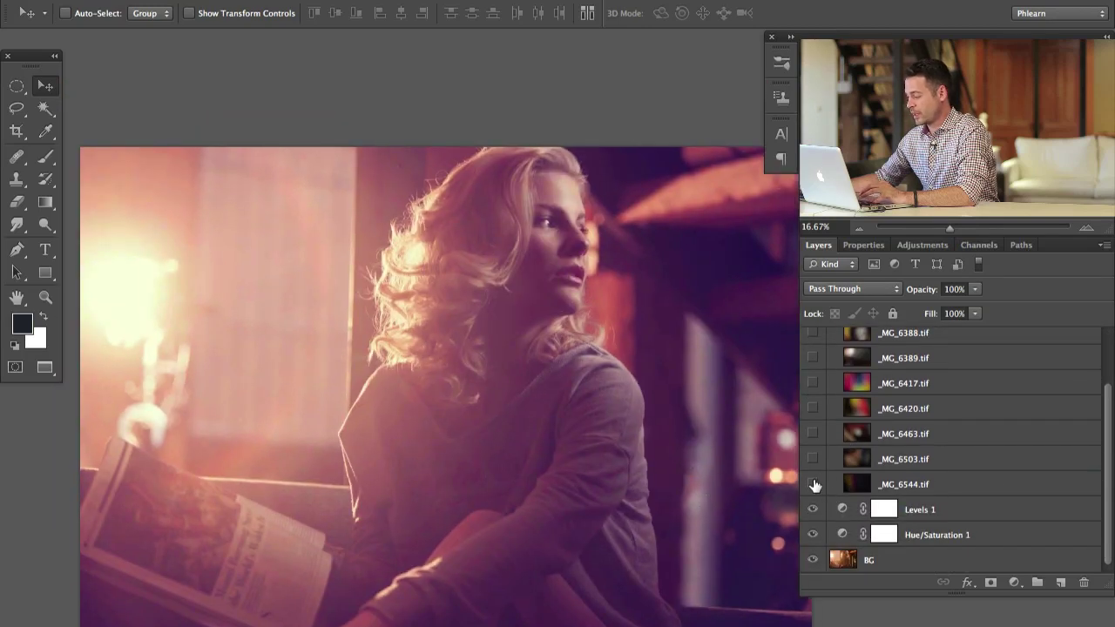
click(812, 486)
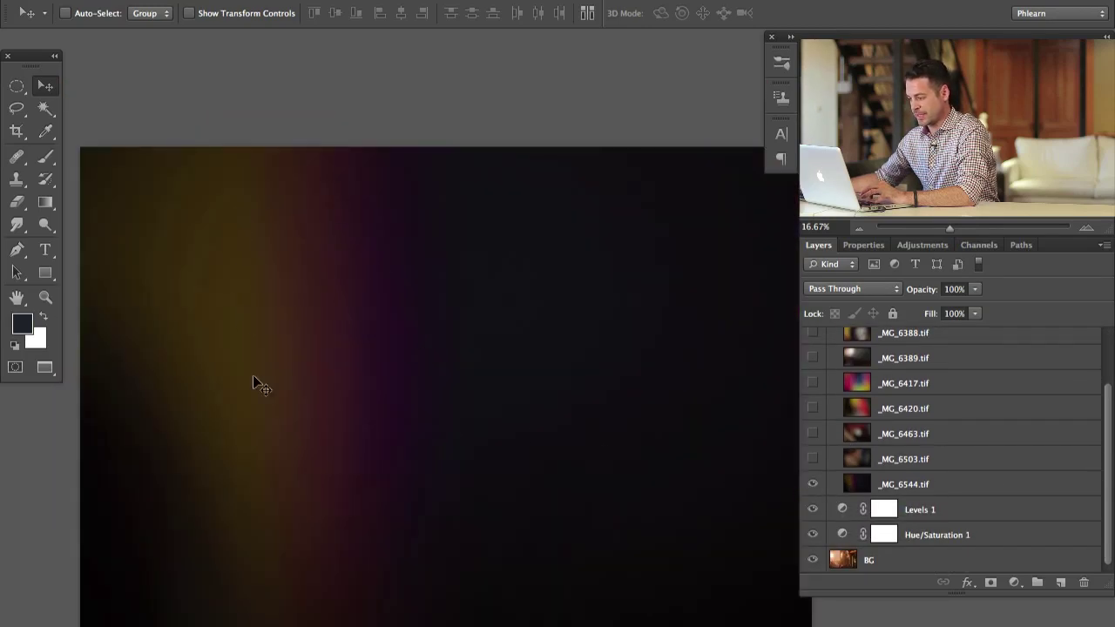
click(812, 485)
click(812, 485)
click(812, 485)
click(813, 460)
click(813, 461)
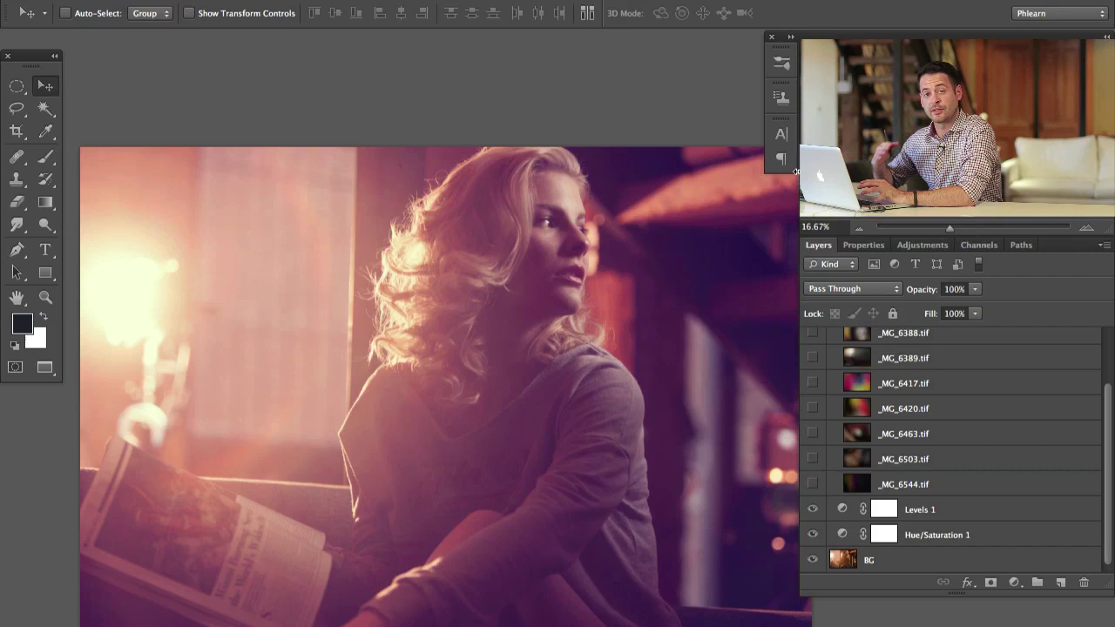
click(812, 484)
Set _MG_6544's blend mode to Screen and toggle it to compare
click(913, 488)
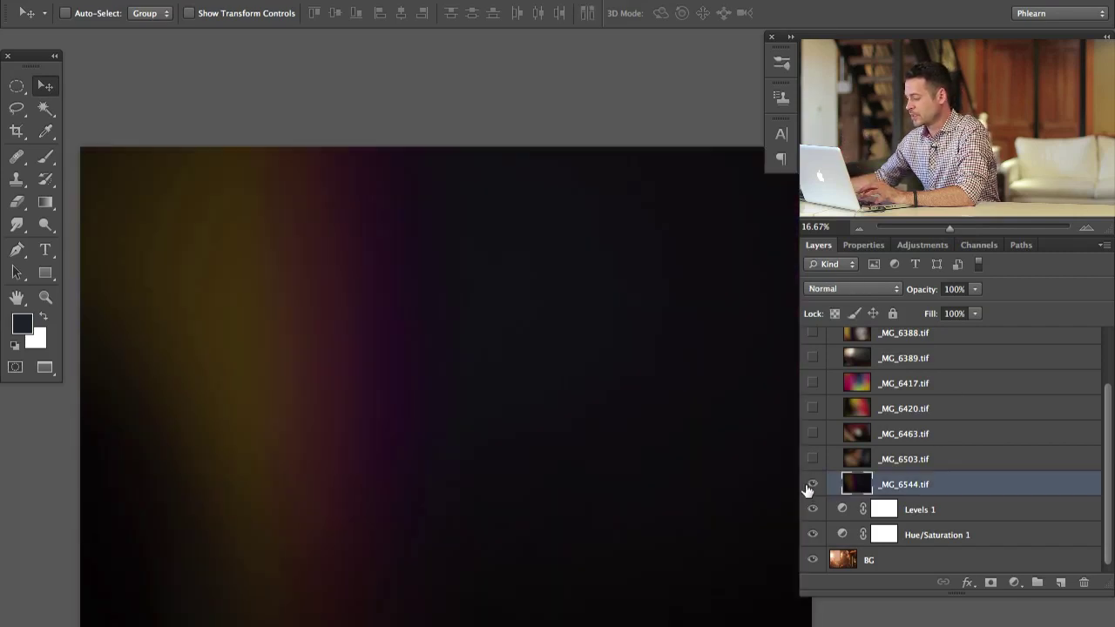
click(842, 289)
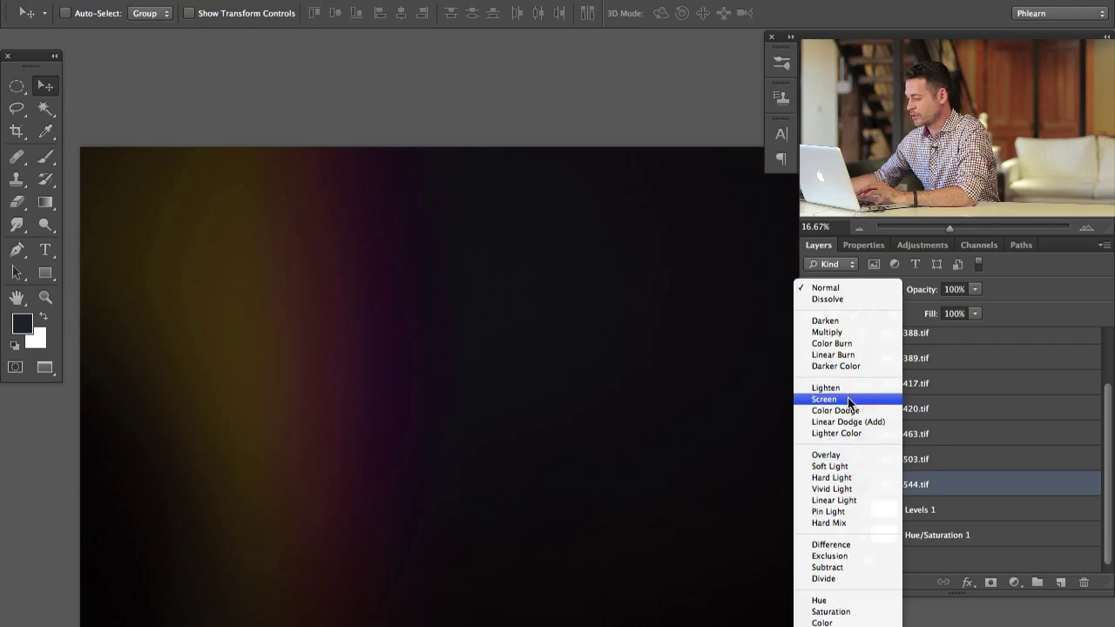
click(848, 397)
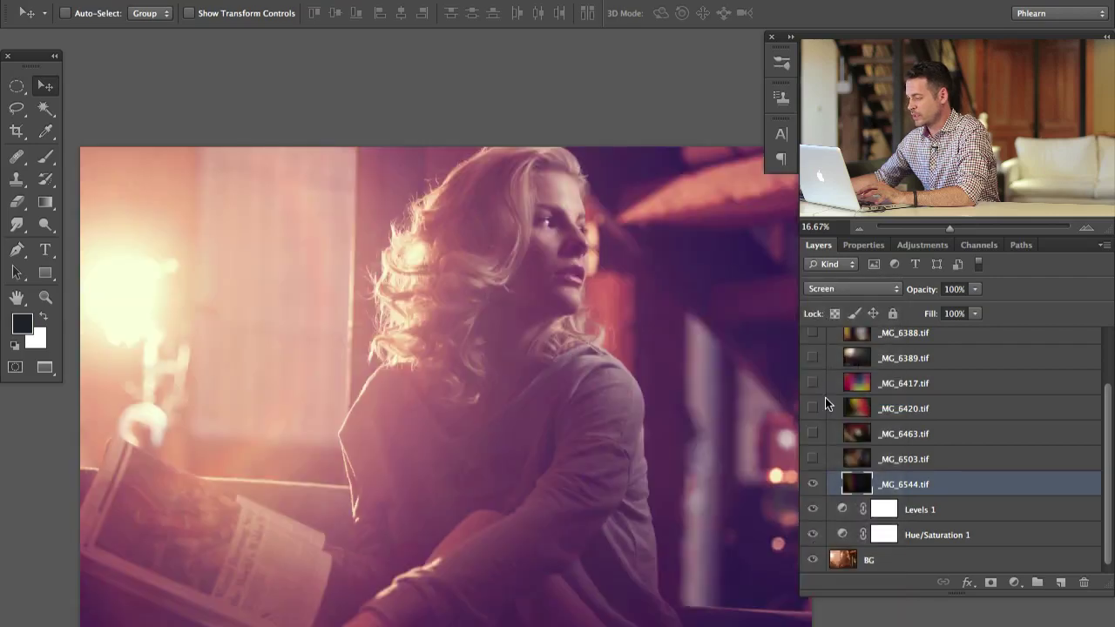
click(812, 485)
click(811, 485)
click(812, 485)
click(812, 485)
click(812, 485)
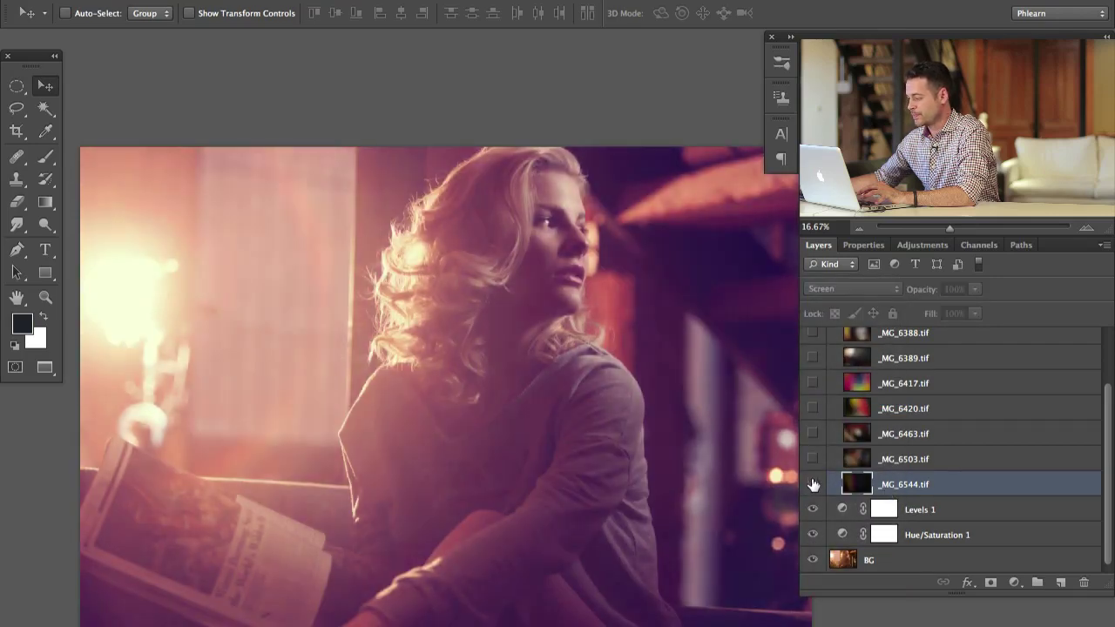
click(812, 485)
scroll(724, 488, left, 2)
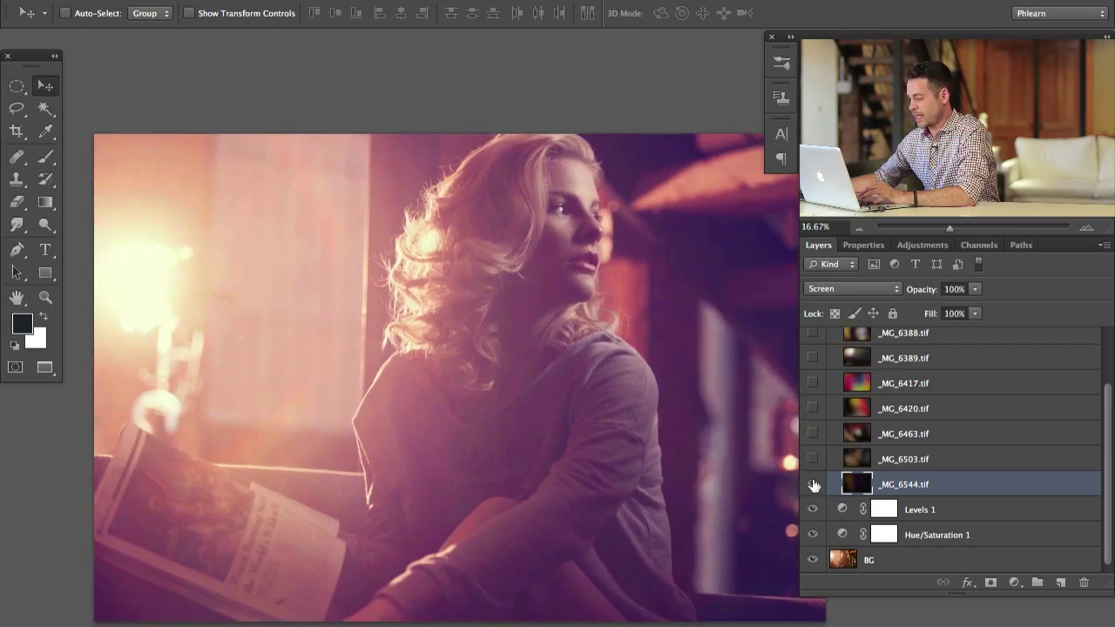
click(811, 485)
click(812, 486)
click(812, 486)
click(812, 485)
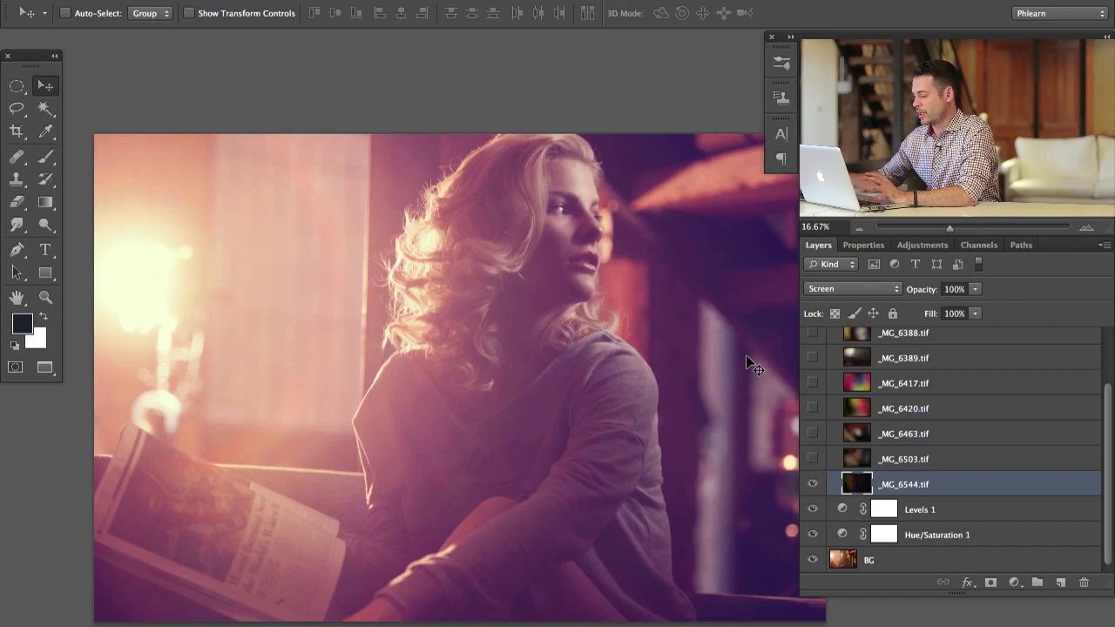
Show and select _MG_6503, then set its blend mode to Screen
click(812, 459)
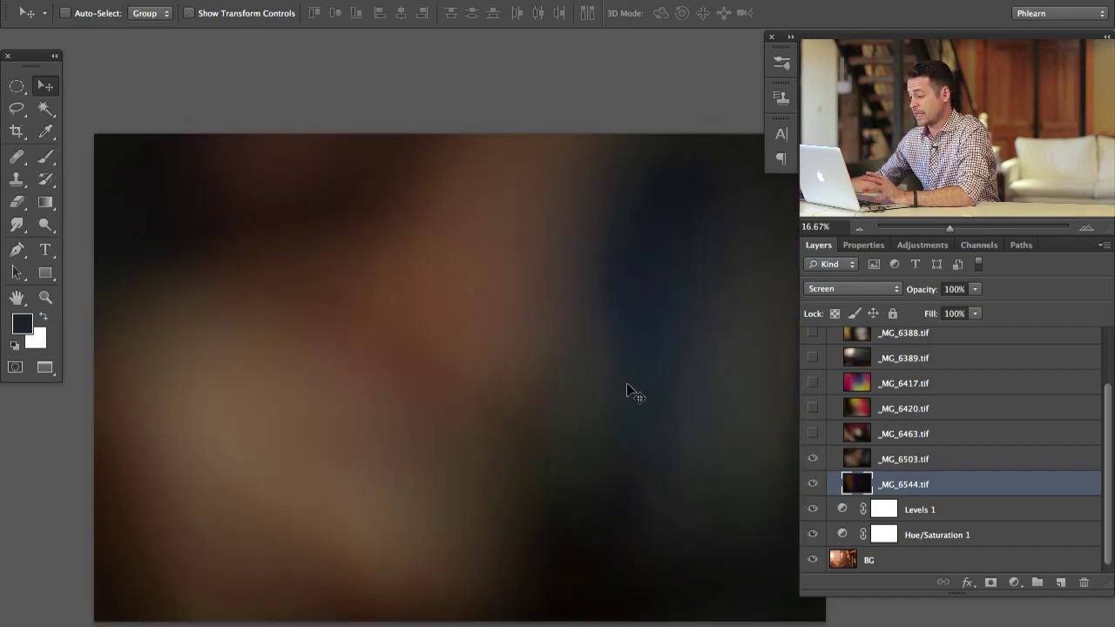
click(906, 461)
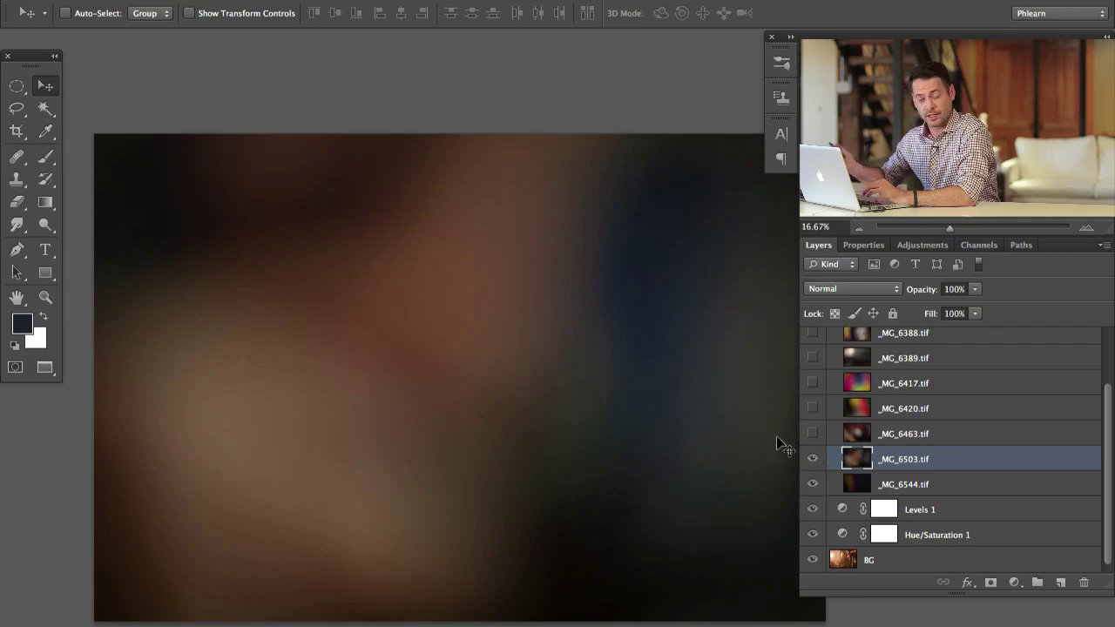
click(813, 459)
click(812, 460)
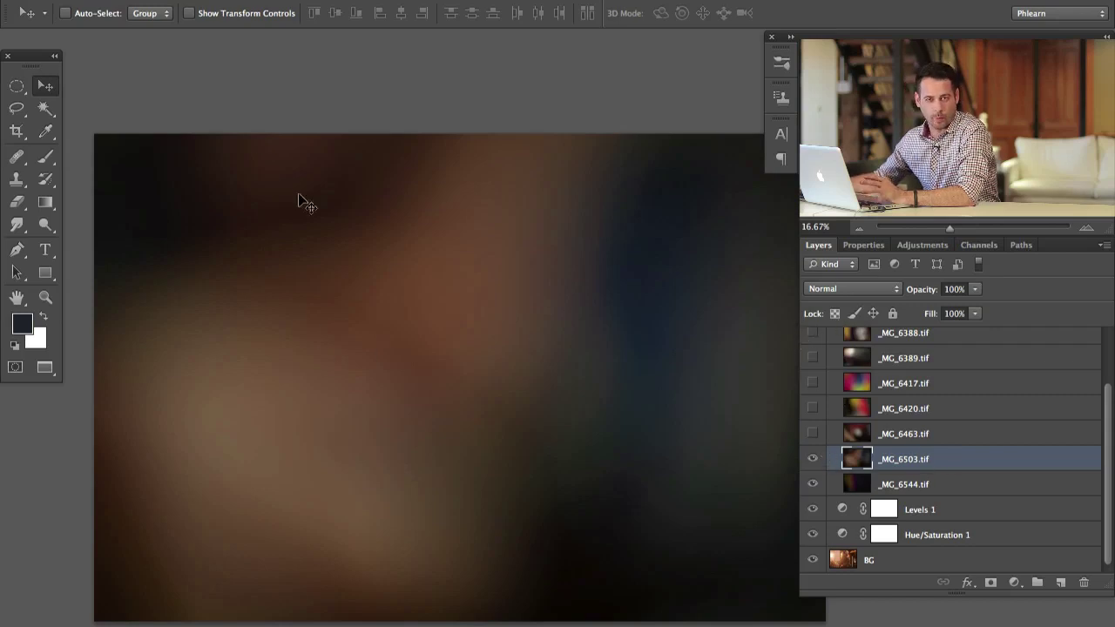
click(841, 292)
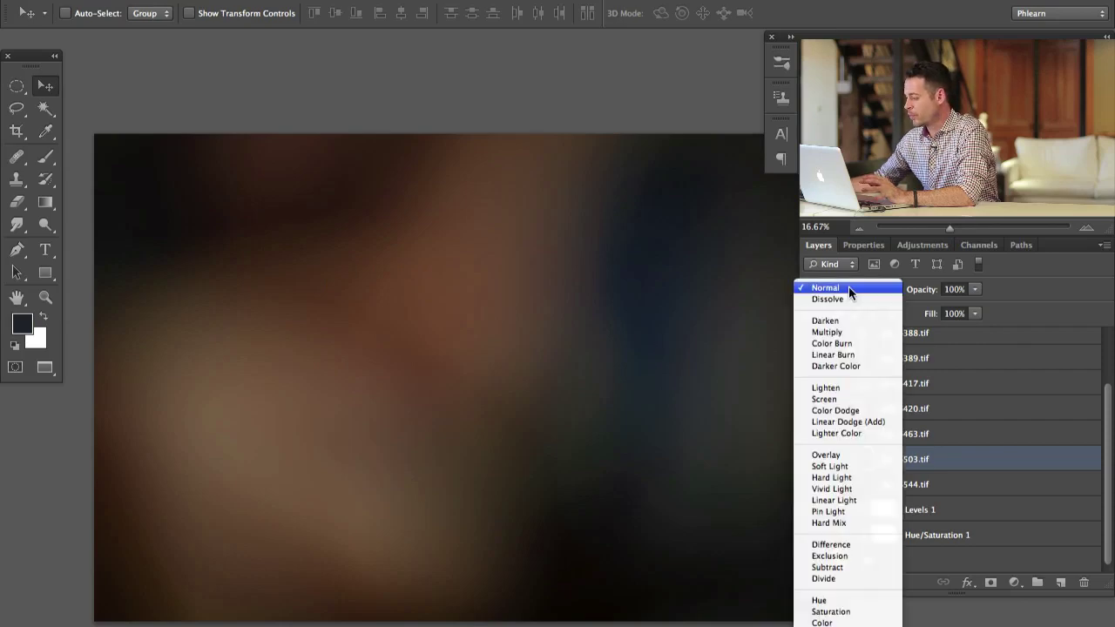
click(859, 400)
Toggle the Screen-blended _MG_6503 on and off to compare its glow
click(814, 459)
click(813, 459)
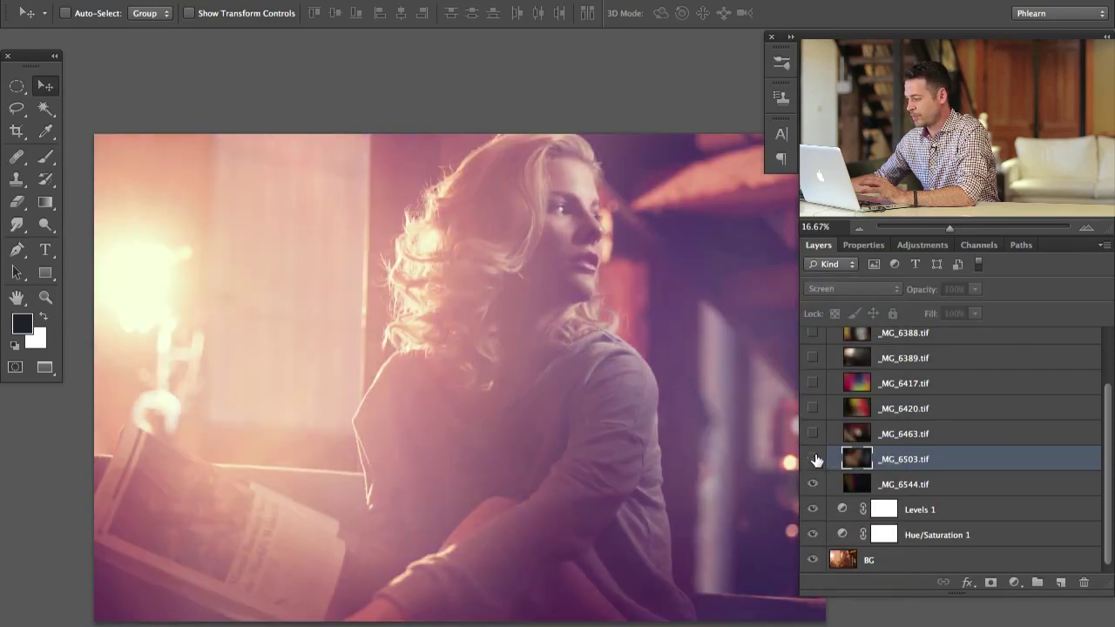
click(813, 459)
click(813, 459)
click(814, 459)
click(814, 459)
click(814, 459)
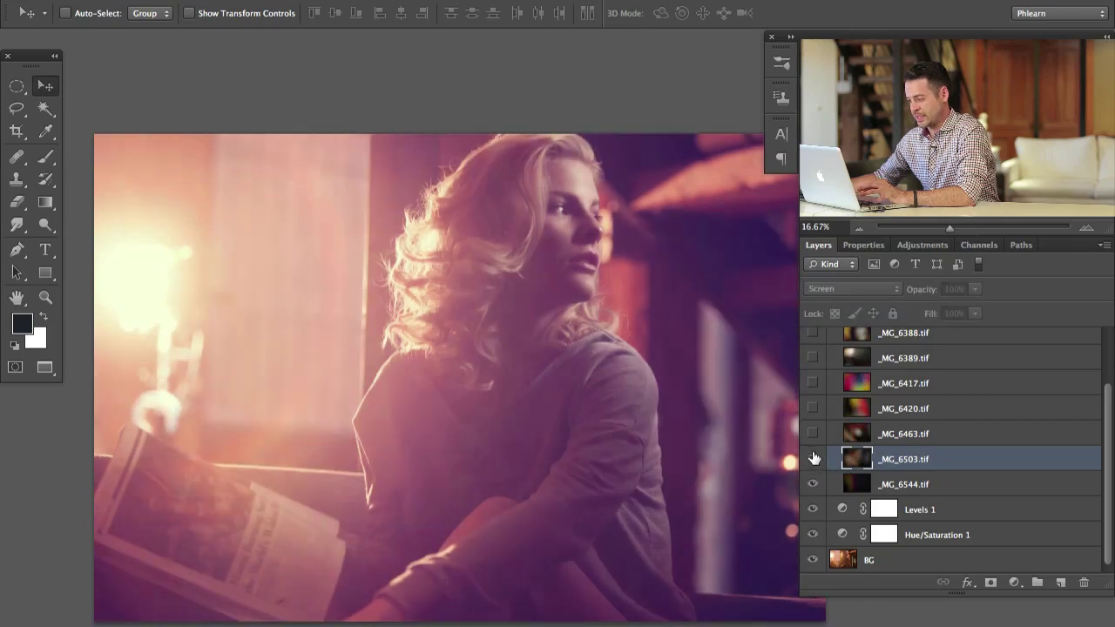
click(813, 459)
scroll(737, 437, right, 2)
scroll(736, 437, down, 1)
click(813, 459)
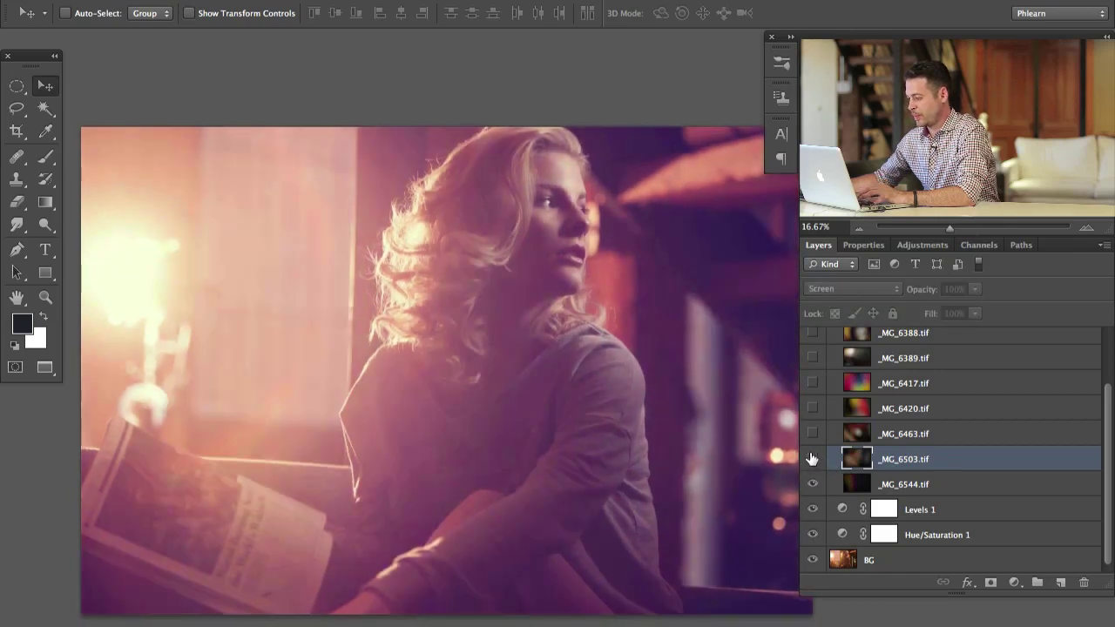
click(813, 459)
click(813, 460)
click(812, 459)
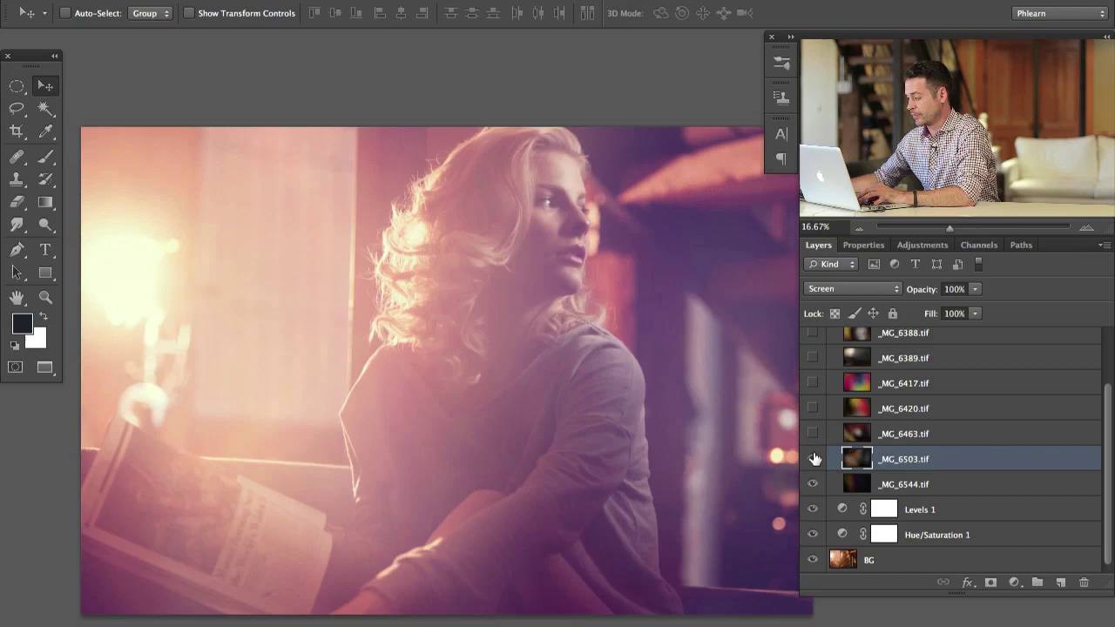
Darken _MG_6503's midtones to 0.75 with Levels and compare the result
key(ctrl+l)
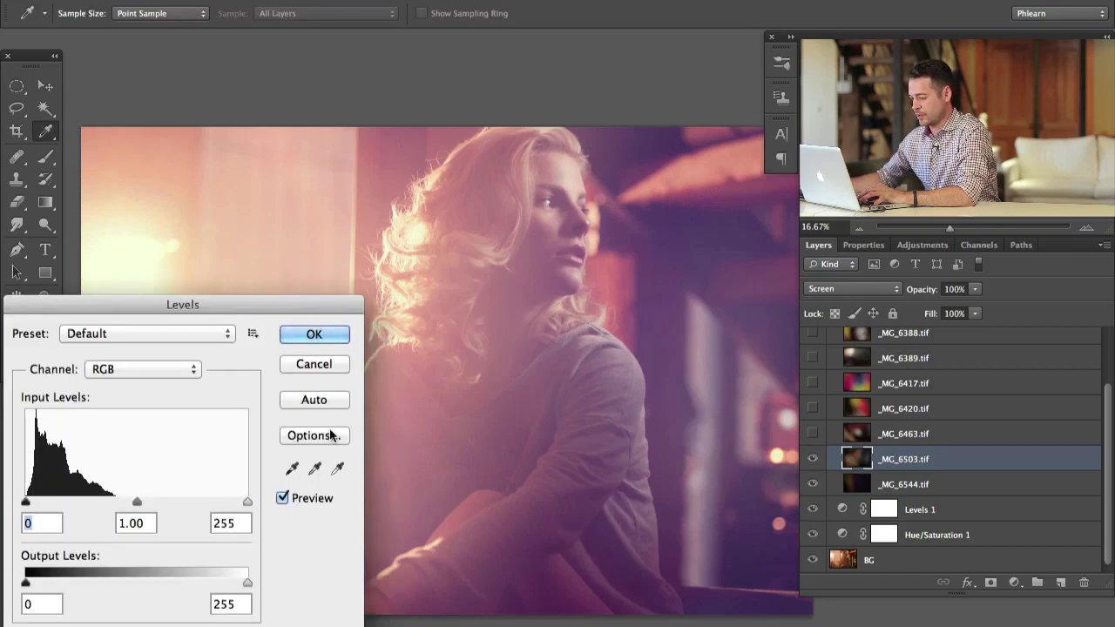
drag(138, 501, 157, 502)
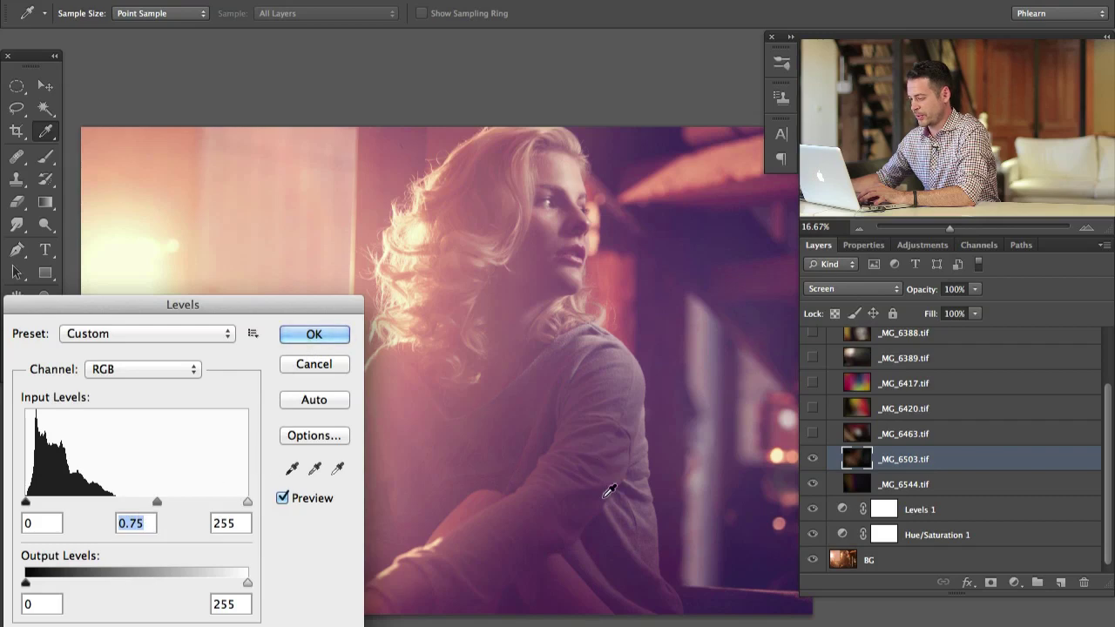
click(338, 342)
key(v)
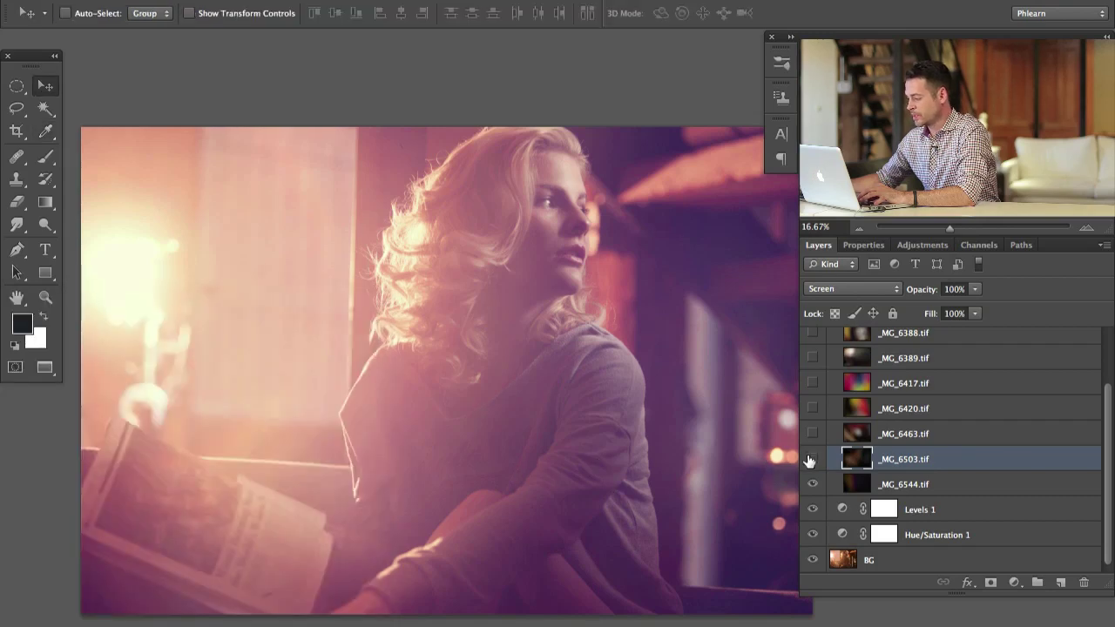
click(810, 460)
click(810, 460)
click(810, 460)
click(810, 461)
click(810, 461)
click(806, 463)
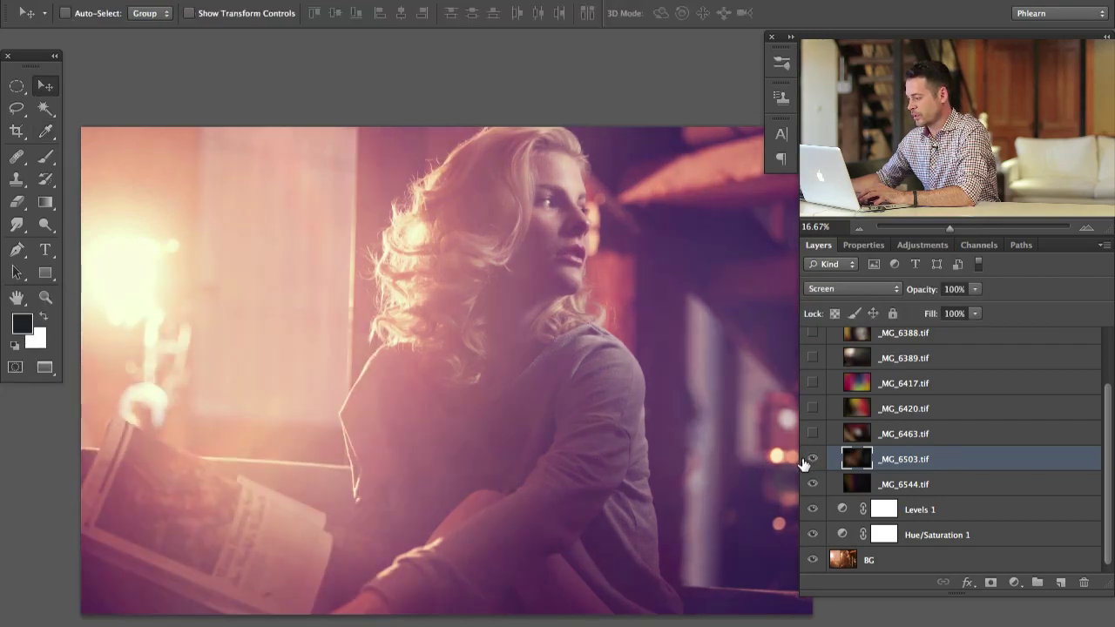
scroll(702, 449, right, 2)
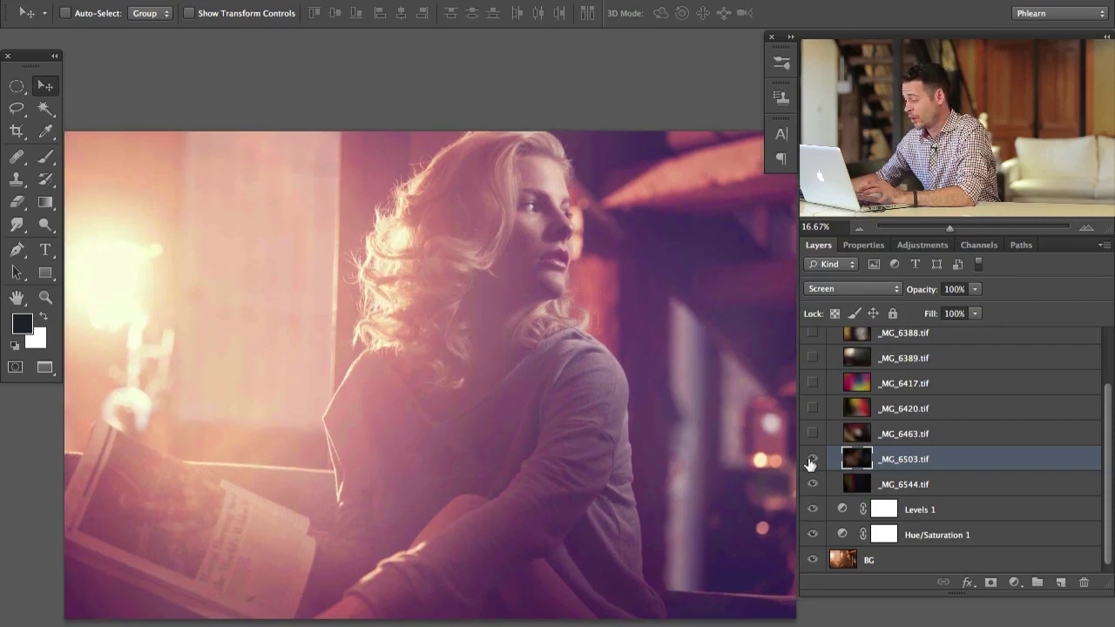
click(810, 460)
click(812, 460)
click(812, 460)
click(812, 460)
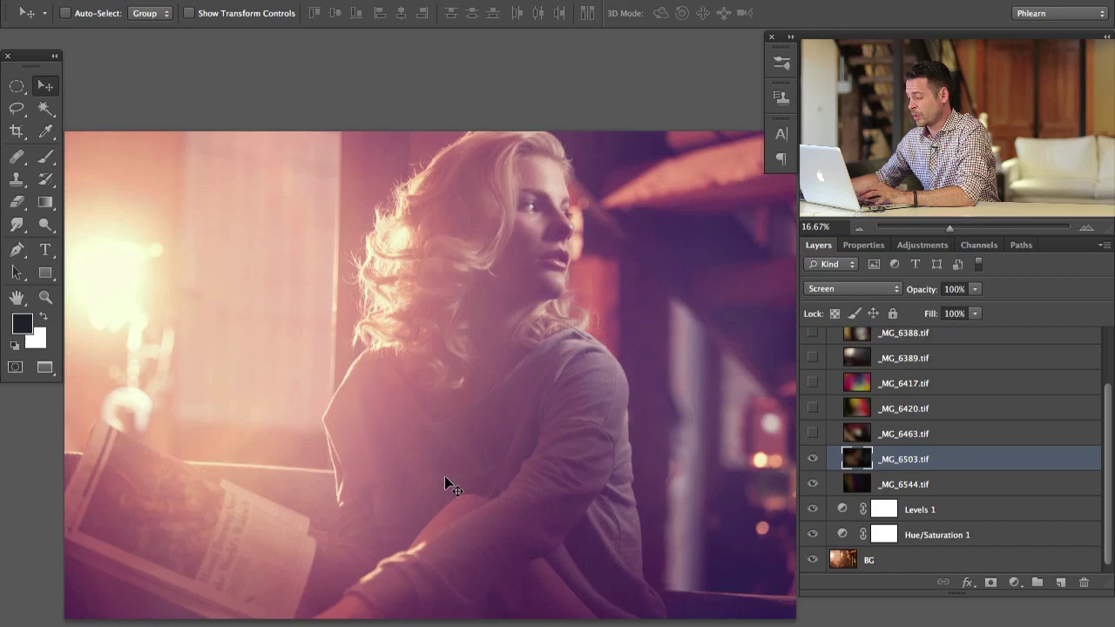
Boost _MG_6503's saturation by +25 with Hue/Saturation and compare
key(ctrl+u)
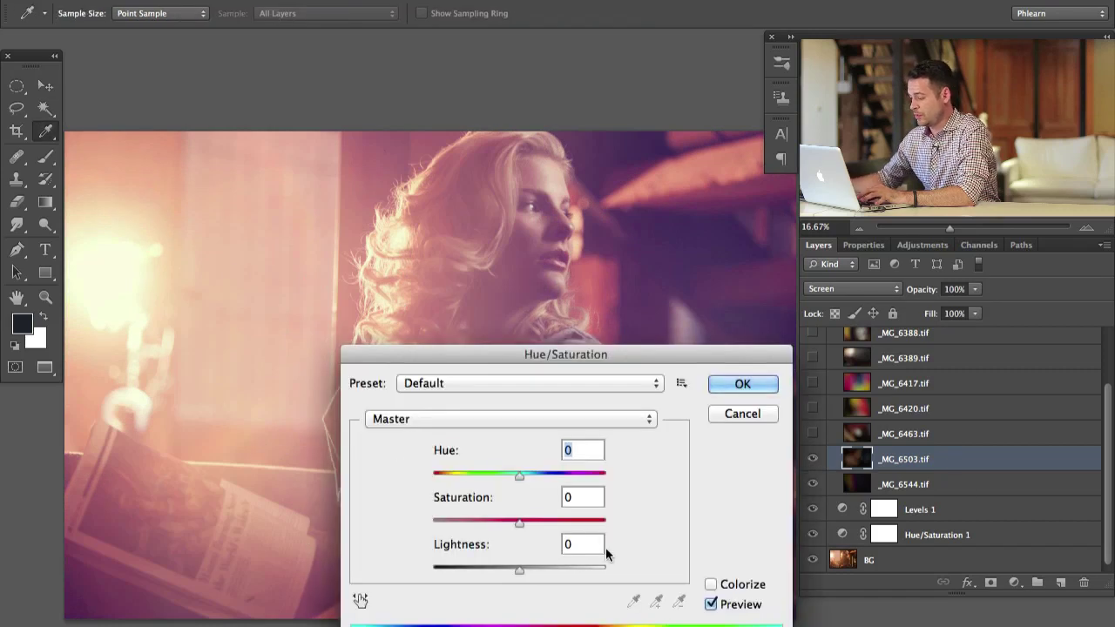
drag(535, 522, 572, 520)
drag(615, 353, 736, 341)
drag(695, 510, 662, 511)
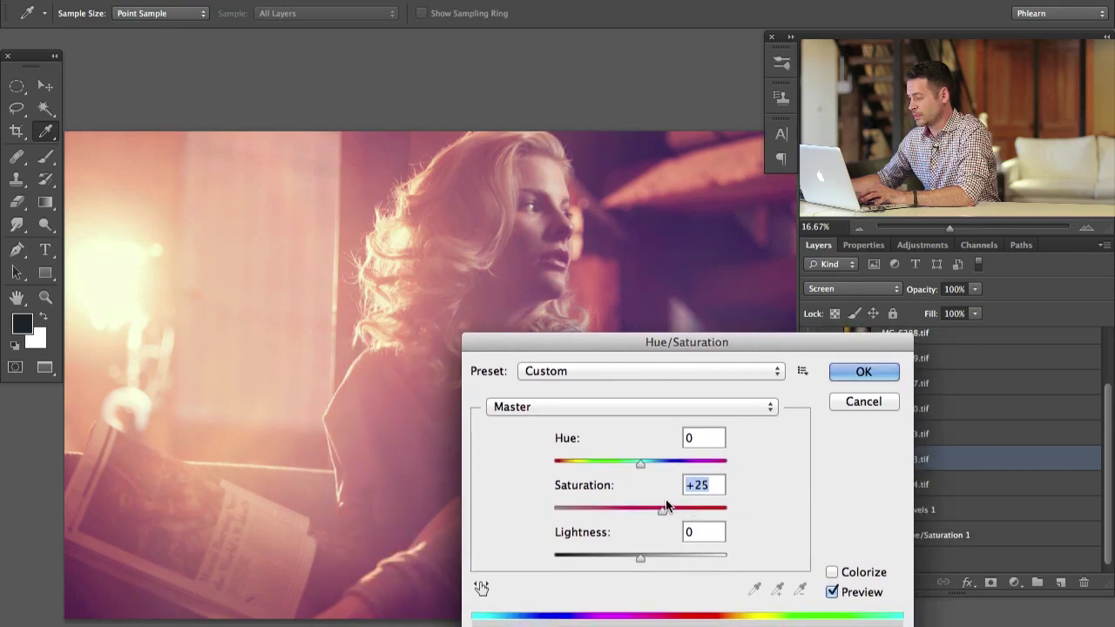
click(863, 372)
click(812, 459)
click(812, 459)
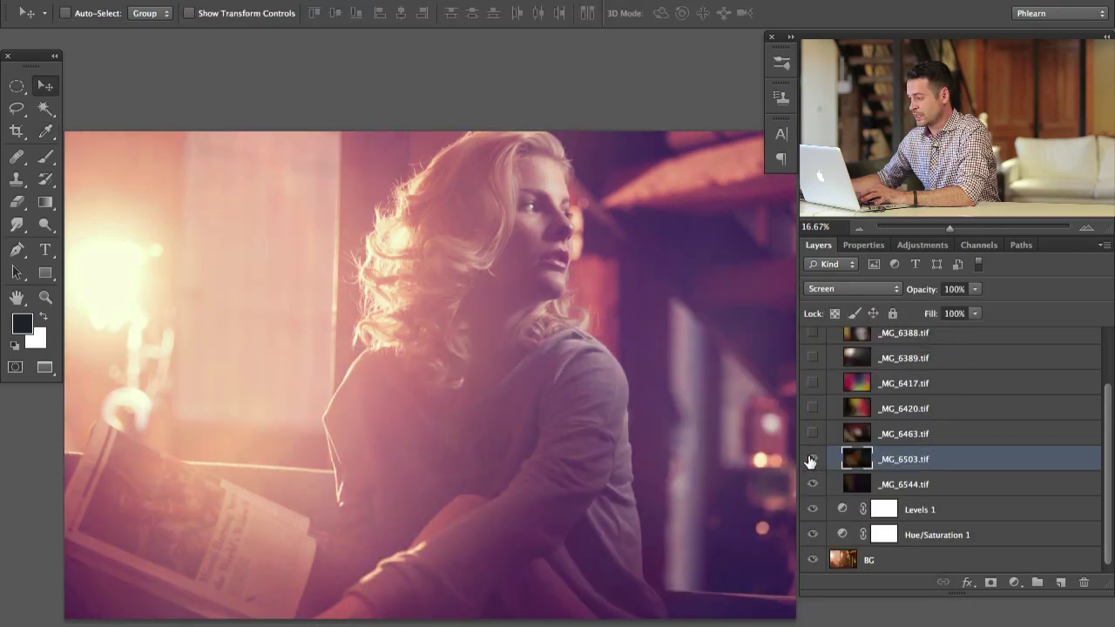
click(812, 459)
click(812, 459)
Try _MG_6463 in Screen mode over the portrait, reposition it, then delete it
click(812, 434)
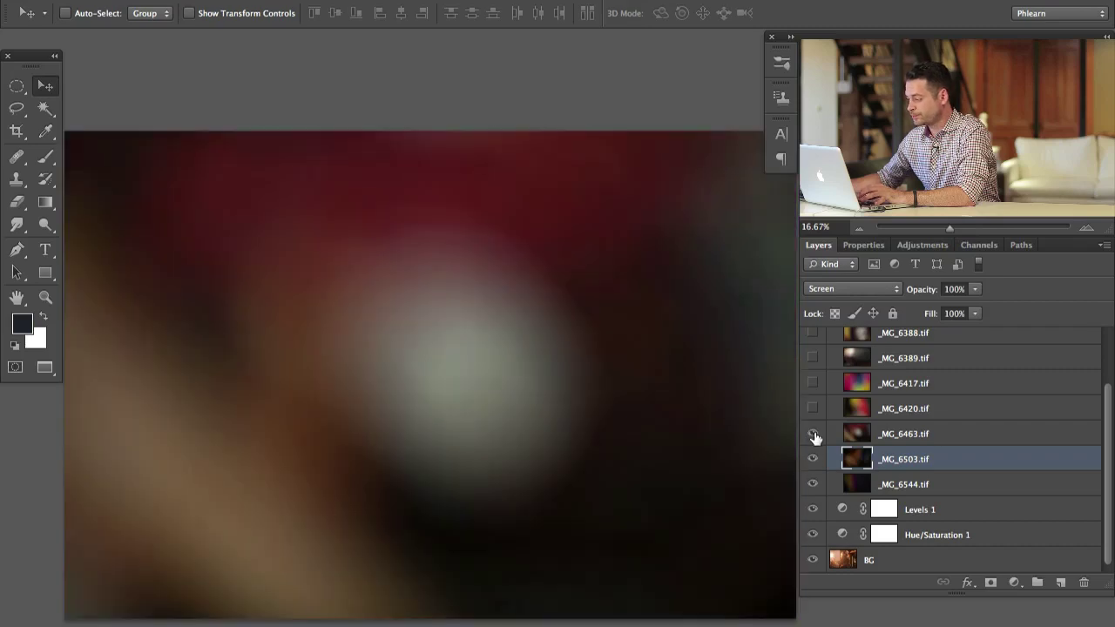
click(923, 434)
click(863, 290)
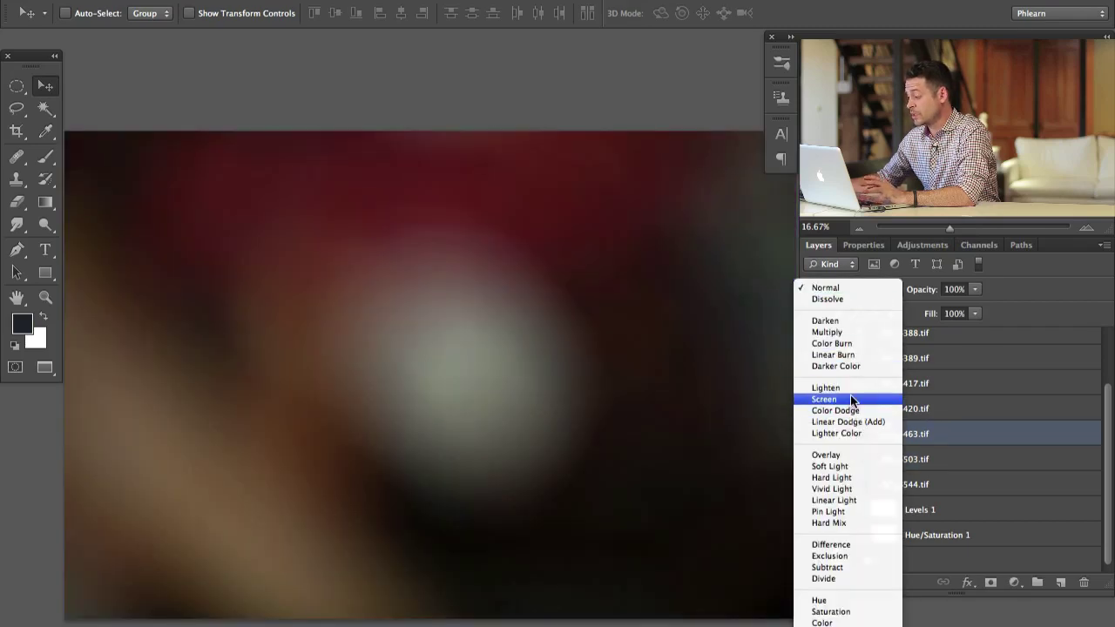
click(850, 394)
drag(636, 455, 596, 479)
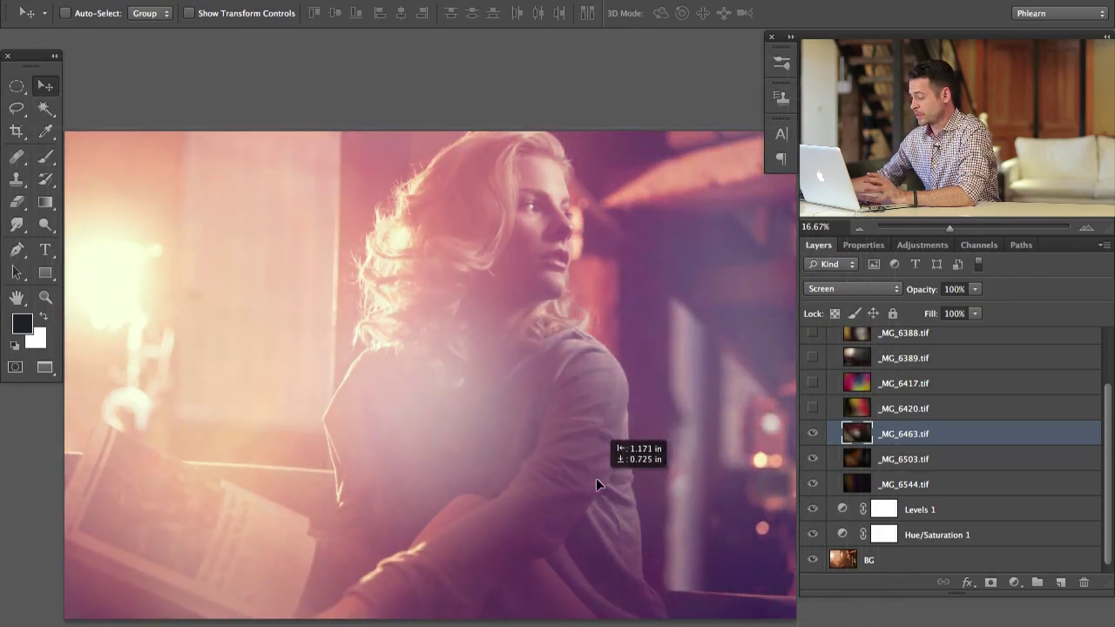
key(Delete)
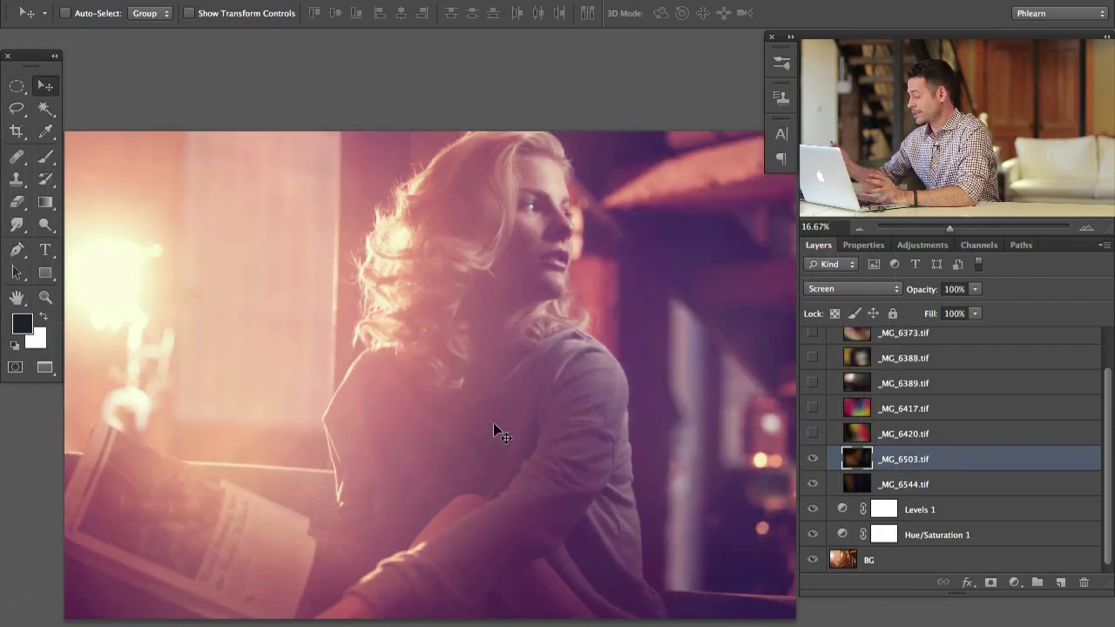
Show _MG_6420 in Screen mode and nudge it slightly to the left
click(813, 433)
click(903, 434)
click(852, 289)
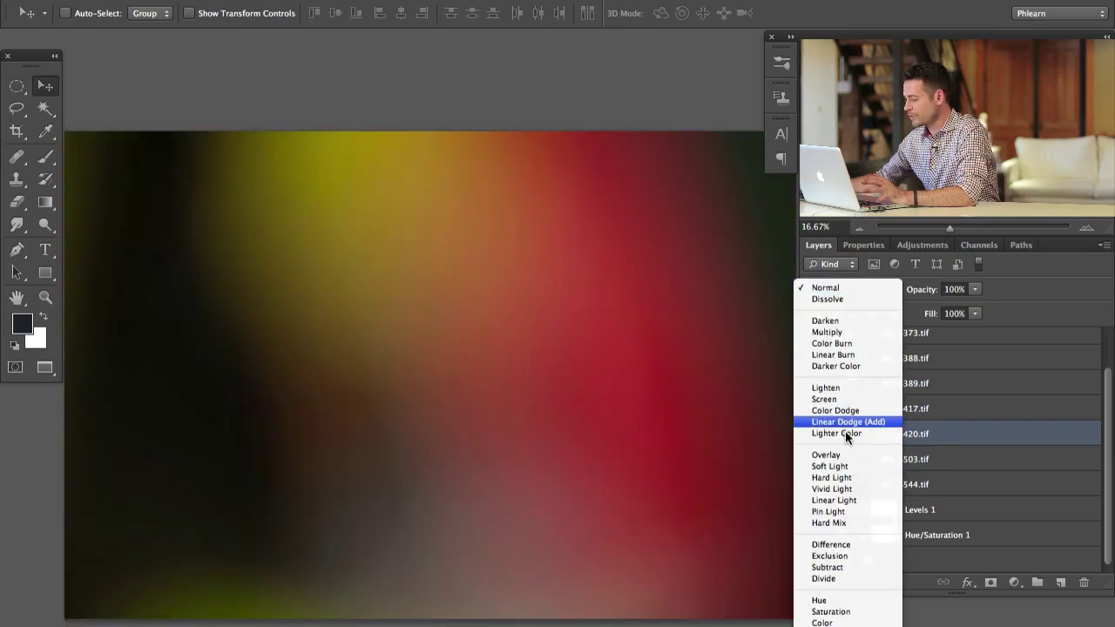
click(842, 399)
drag(669, 455, 662, 427)
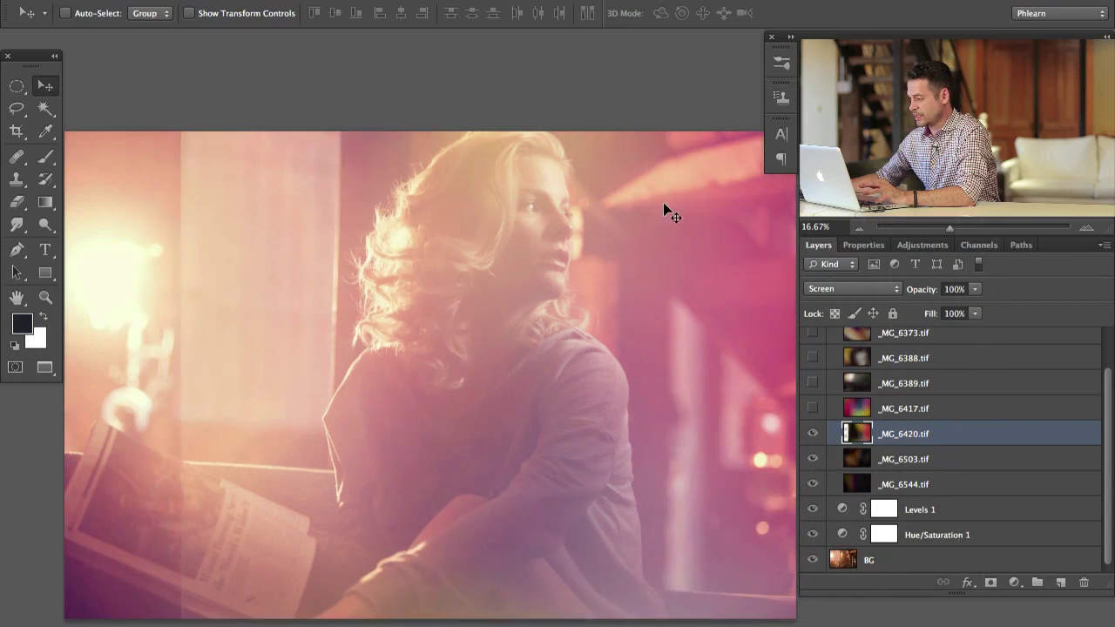
drag(680, 336, 676, 344)
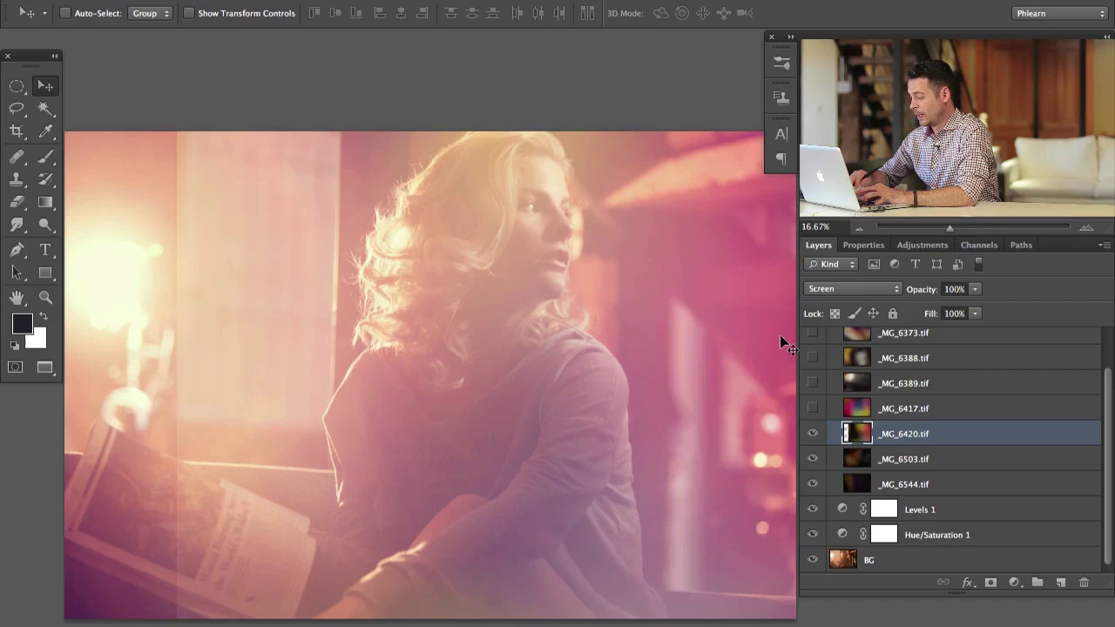
Toggle _MG_6420's visibility to compare the portrait with and without it
click(813, 436)
click(813, 435)
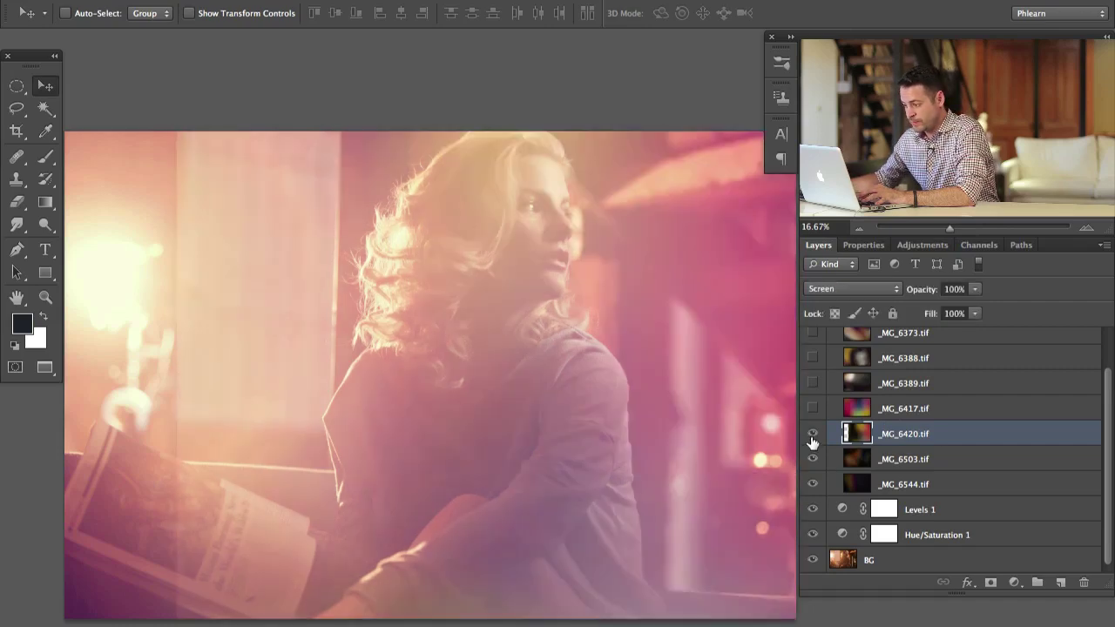
click(812, 435)
click(813, 436)
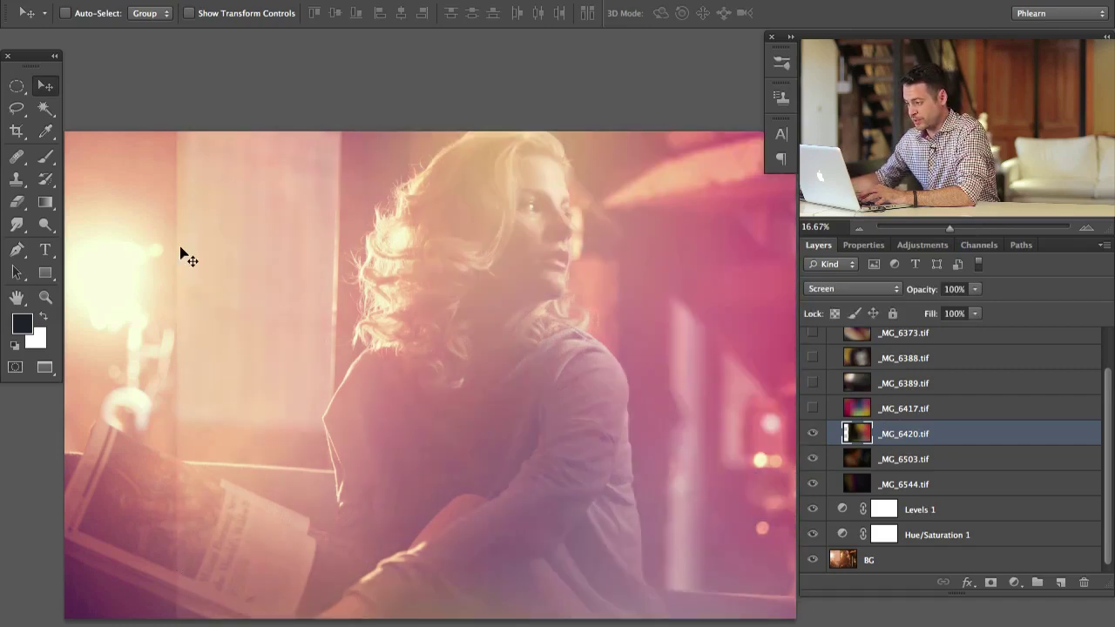
click(813, 434)
click(813, 434)
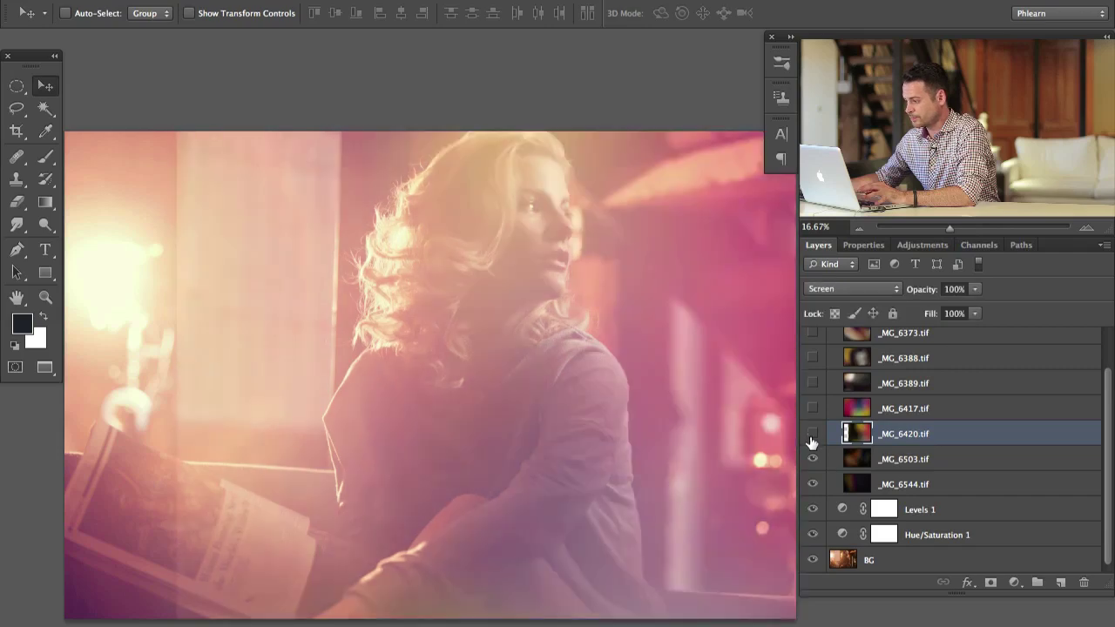
click(813, 434)
click(813, 434)
Apply Levels to _MG_6420 with black input 32 and midtone 0.87, then compare
key(super+l)
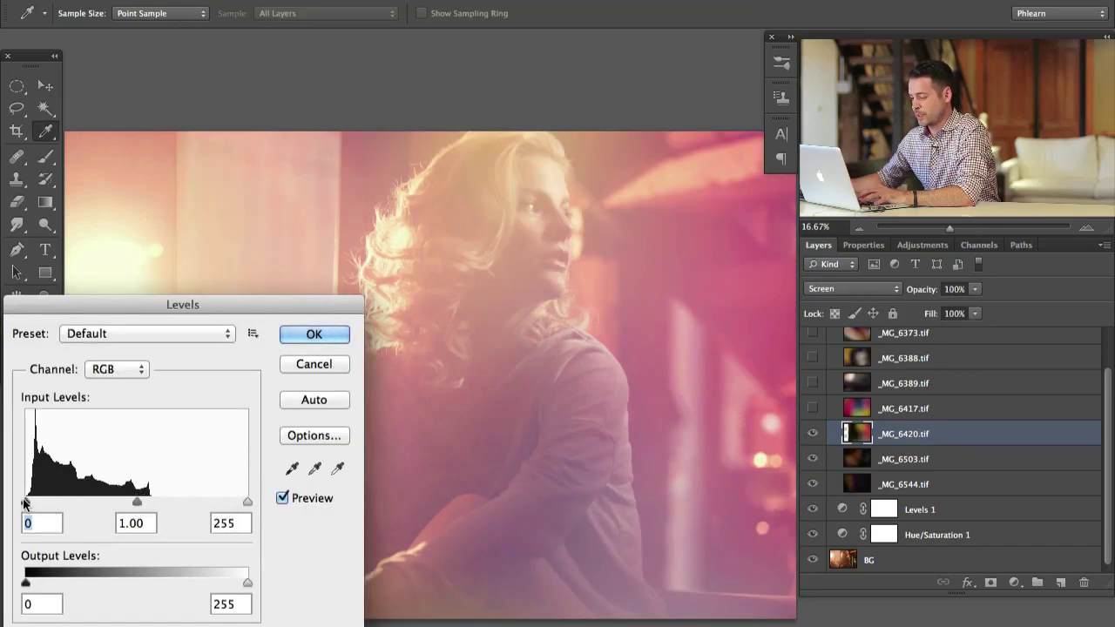
drag(25, 502, 53, 502)
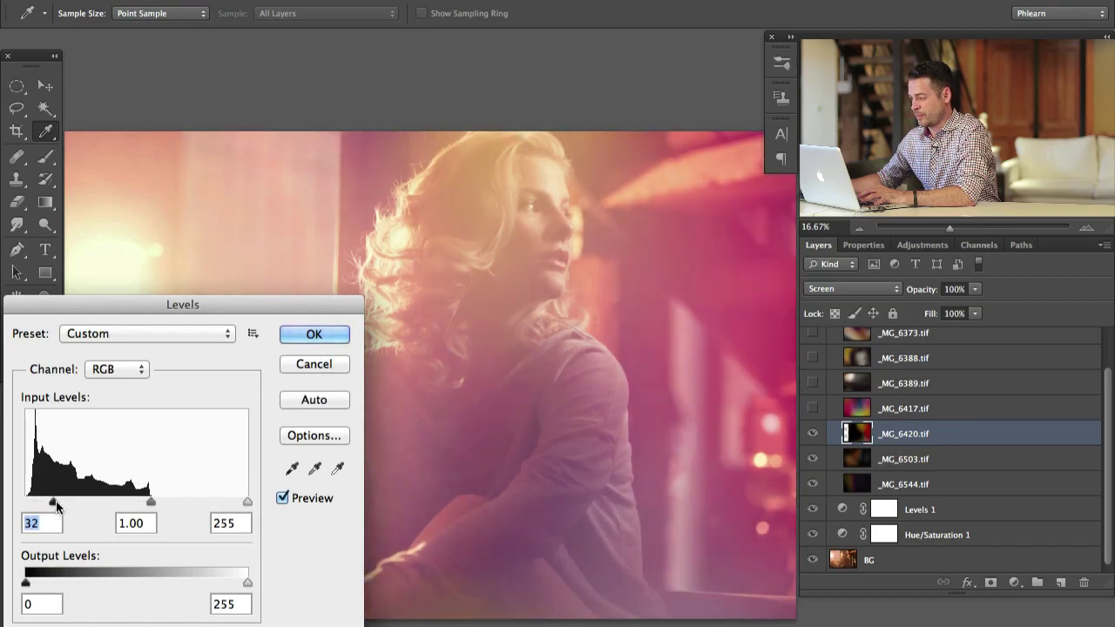
drag(150, 503, 151, 504)
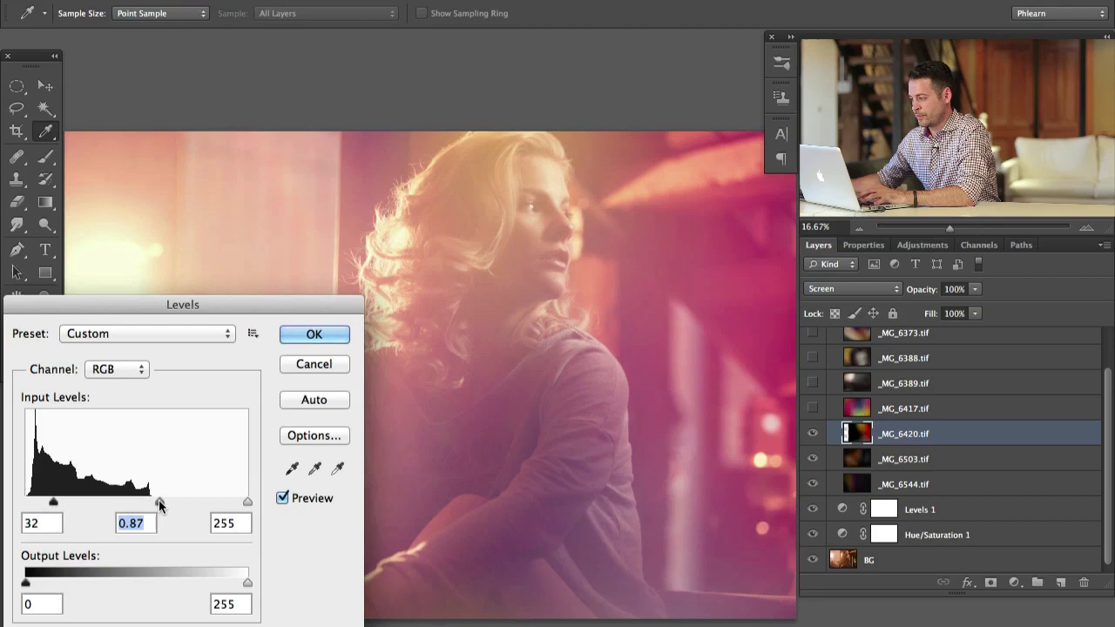
click(315, 338)
key(v)
click(812, 435)
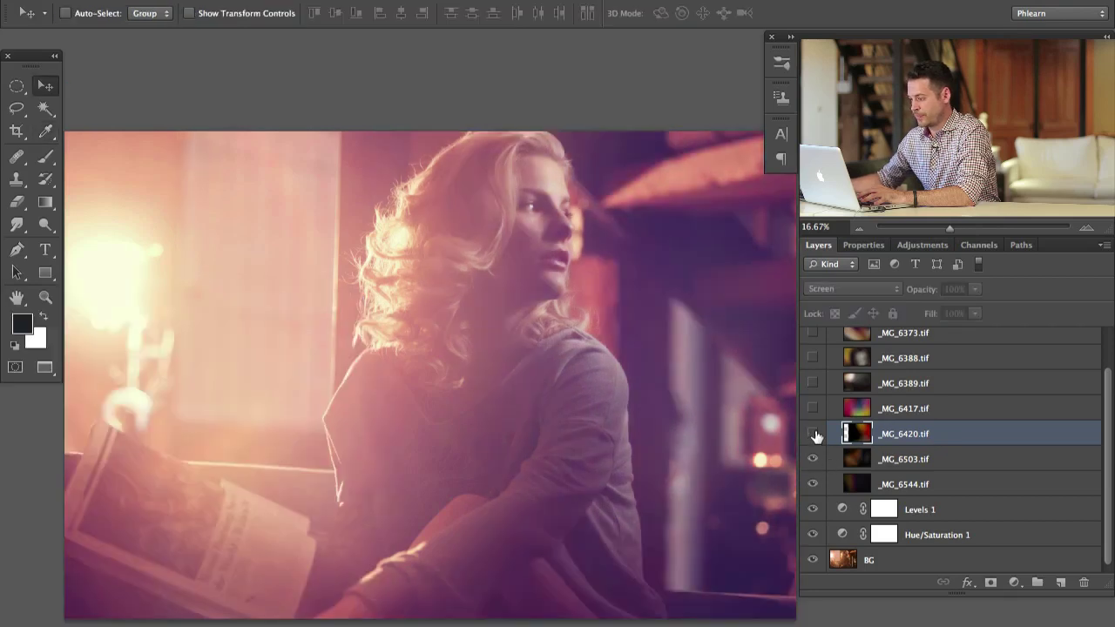
click(813, 435)
click(813, 434)
click(813, 435)
click(813, 435)
click(813, 435)
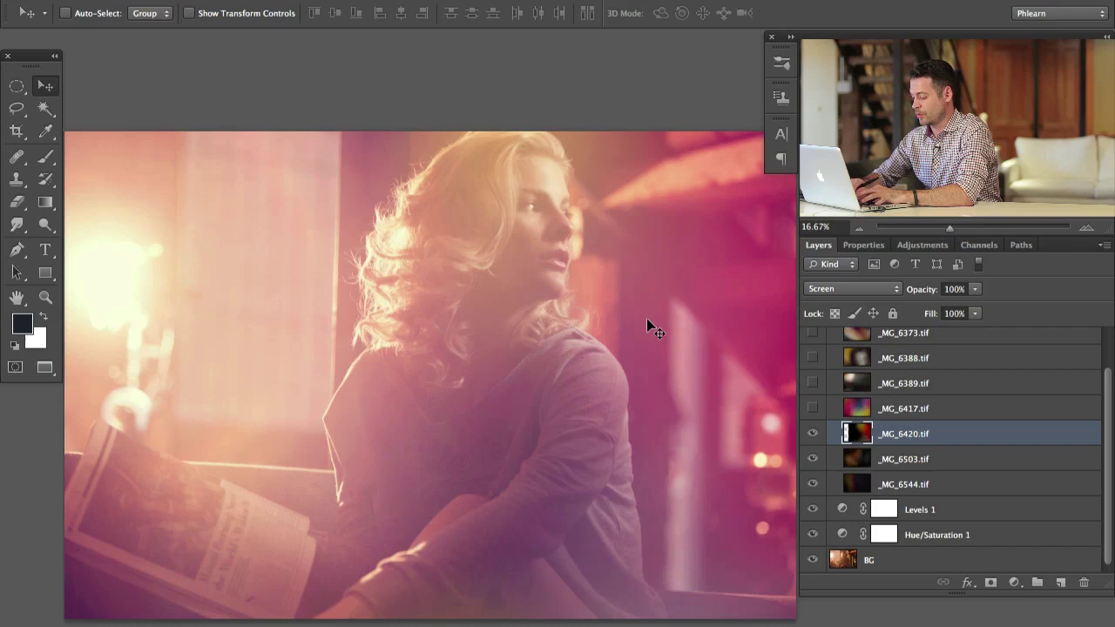
Lower _MG_6420's saturation by 13 in Hue/Saturation
key(ctrl+u)
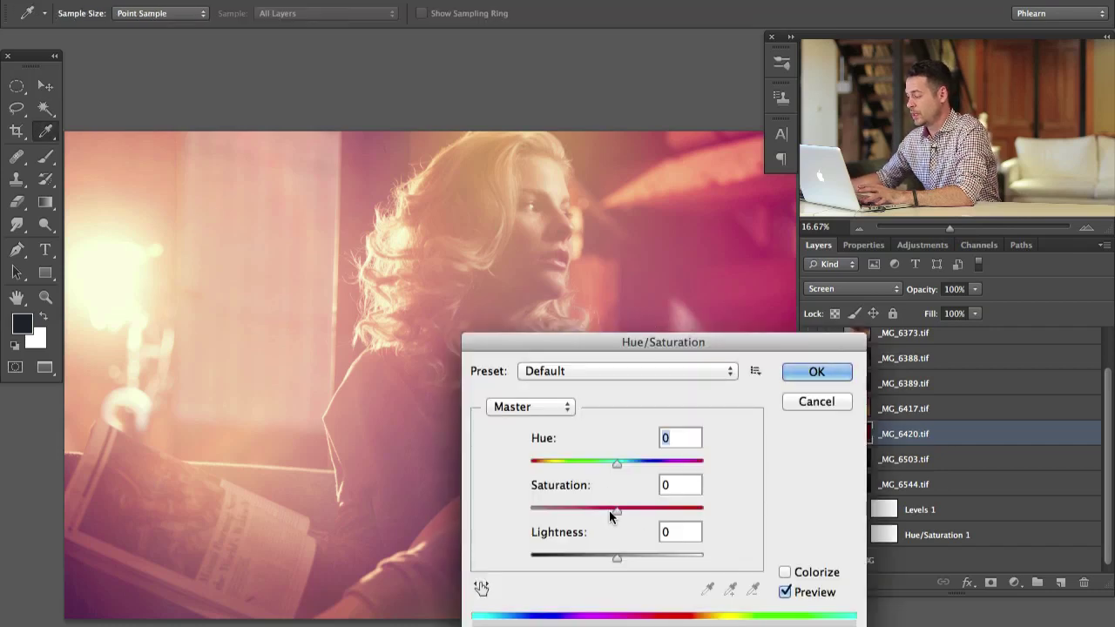
key(Down)
key(Down)
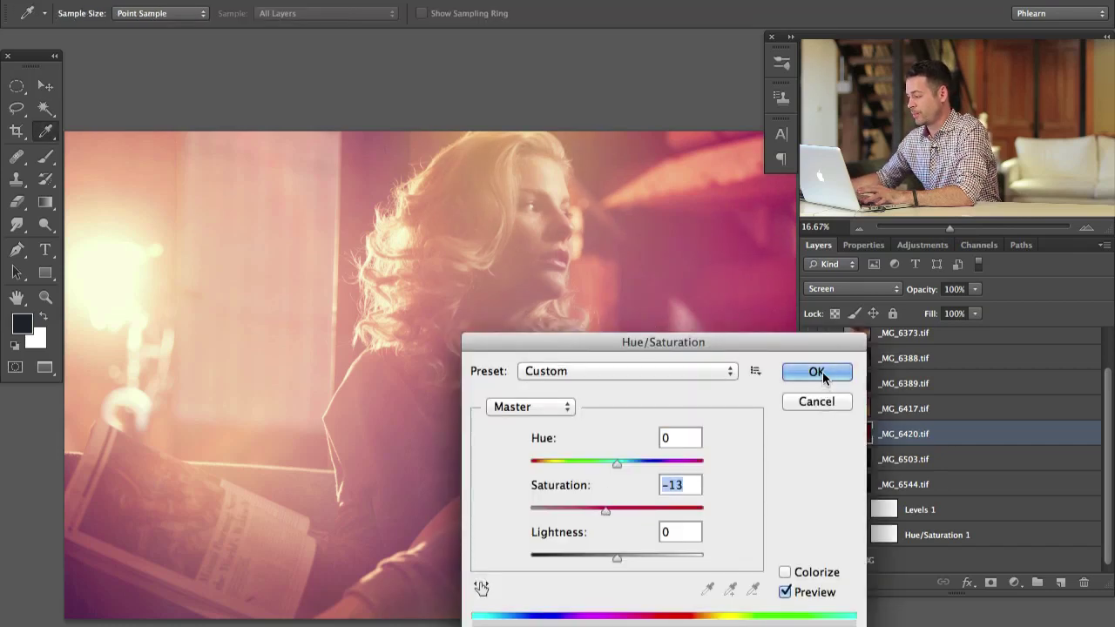
click(819, 373)
Add a layer mask to _MG_6420 and set up a black 1364 px brush at 50% flow
click(991, 582)
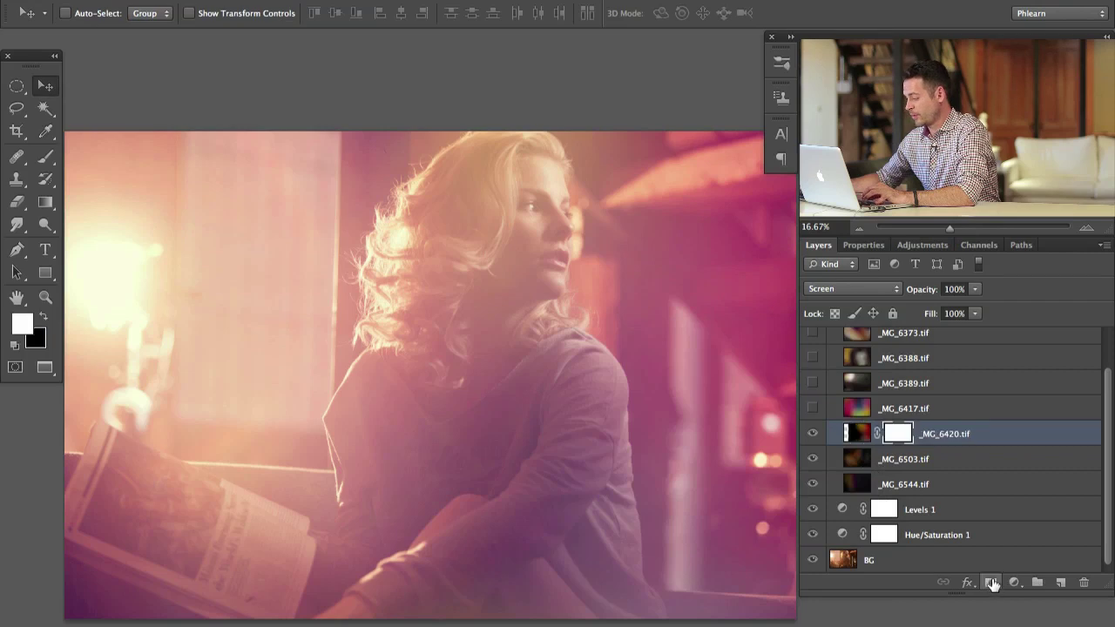
key(b)
mouse_move(261, 233)
mouse_down()
mouse_move(288, 243)
mouse_move(305, 202)
mouse_move(273, 214)
mouse_up()
key(x)
key(shift+5)
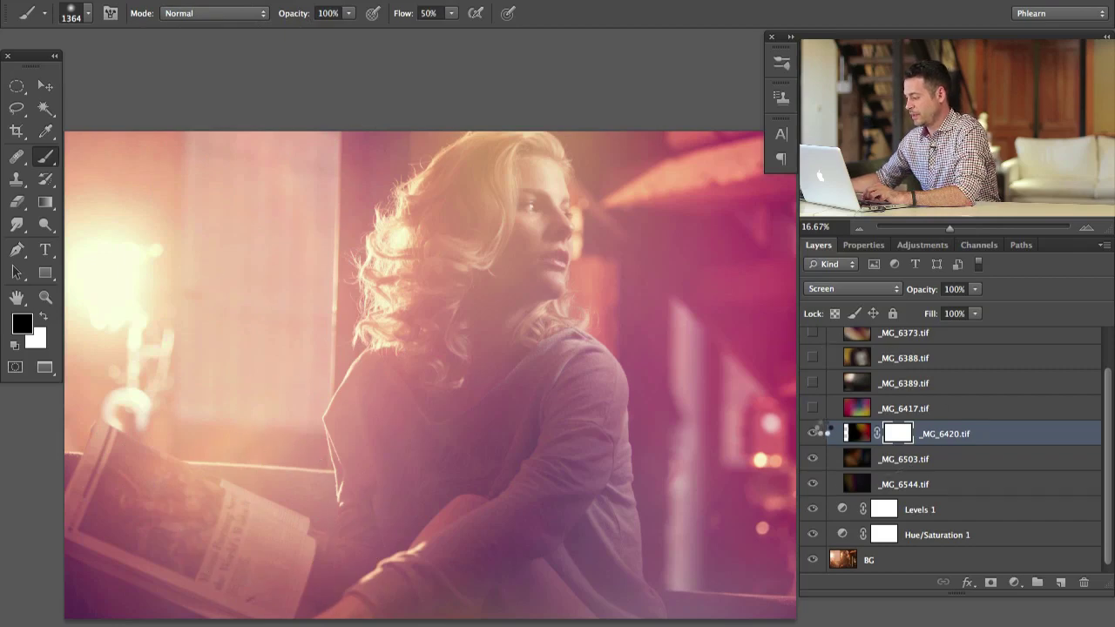
Compare with _MG_6420 toggled, then lower its opacity to 65%
click(813, 436)
click(812, 435)
click(812, 435)
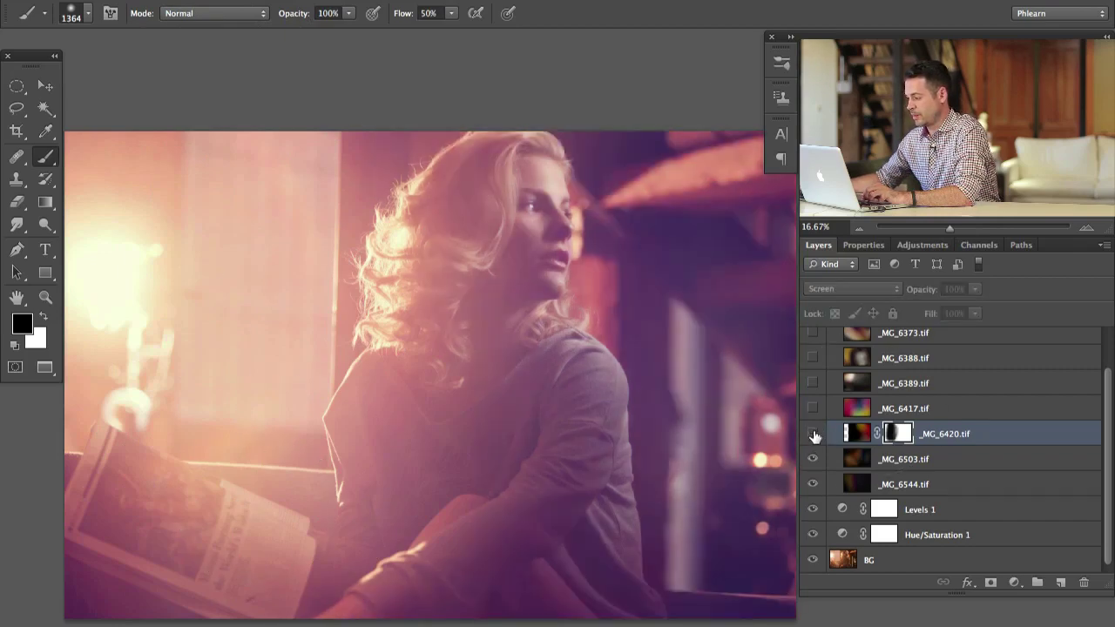
click(813, 436)
drag(926, 292, 907, 291)
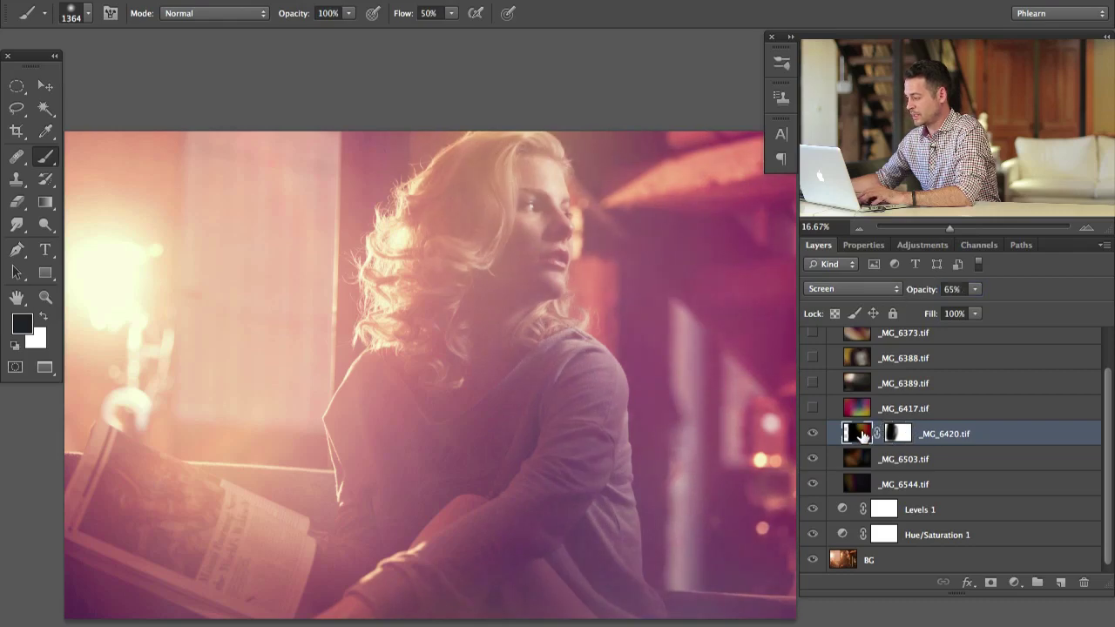
Shift _MG_6420's hue to +9 with Hue/Saturation
key(super+u)
drag(733, 340, 343, 304)
mouse_move(232, 426)
mouse_down()
mouse_move(250, 427)
mouse_move(212, 427)
mouse_move(237, 430)
mouse_up()
key(Return)
Paint the mask black over her hair with a 2156 px brush at 10% flow
key(b)
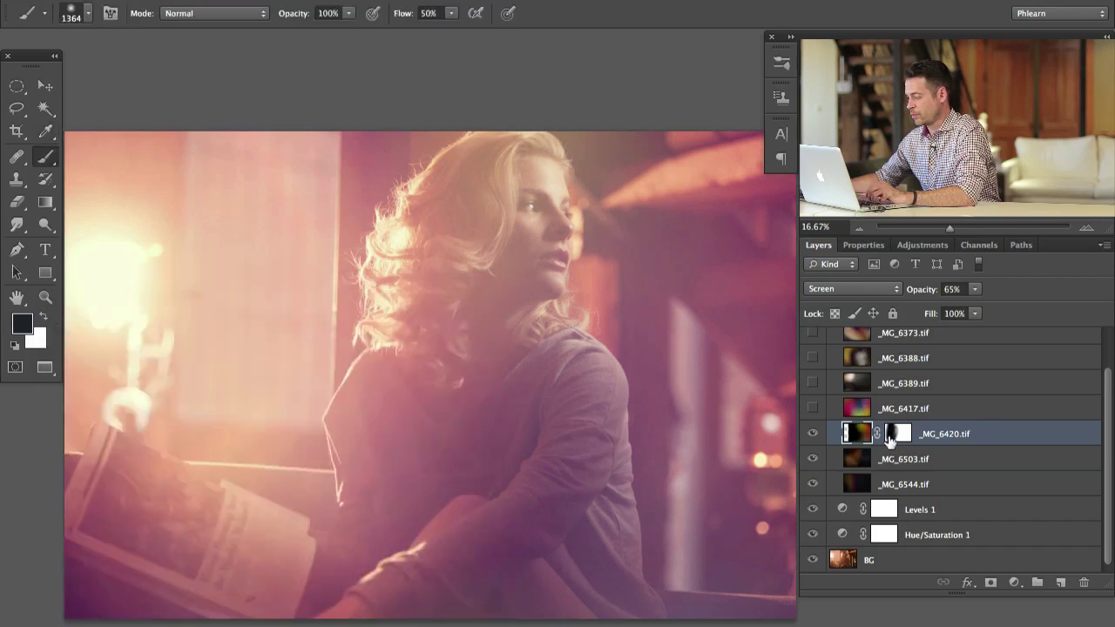
key(d)
right_click(410, 362)
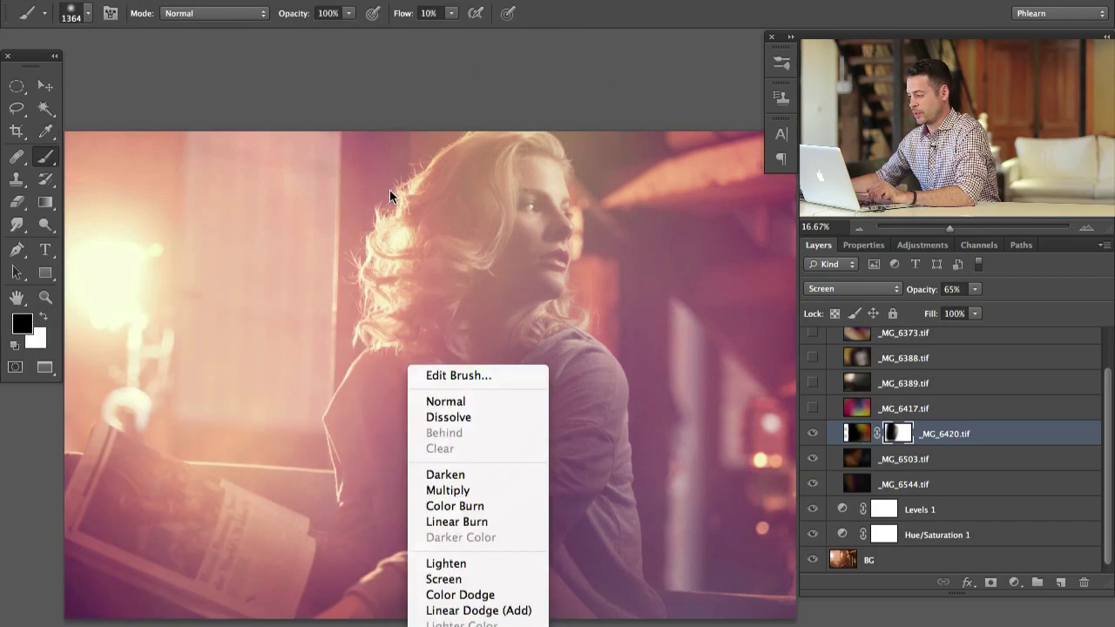
key(Escape)
key(shift+1)
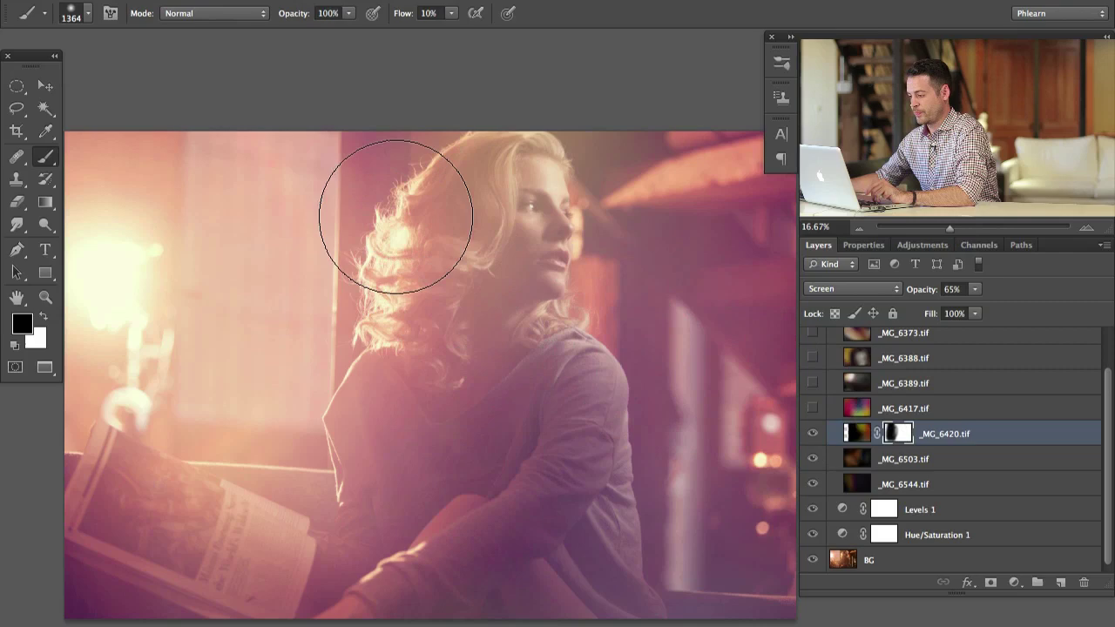
drag(340, 288, 429, 359)
mouse_move(464, 243)
mouse_down()
mouse_move(500, 181)
mouse_move(451, 316)
mouse_move(465, 374)
mouse_move(494, 289)
mouse_move(504, 184)
mouse_move(408, 174)
mouse_move(785, 440)
mouse_move(841, 448)
mouse_up()
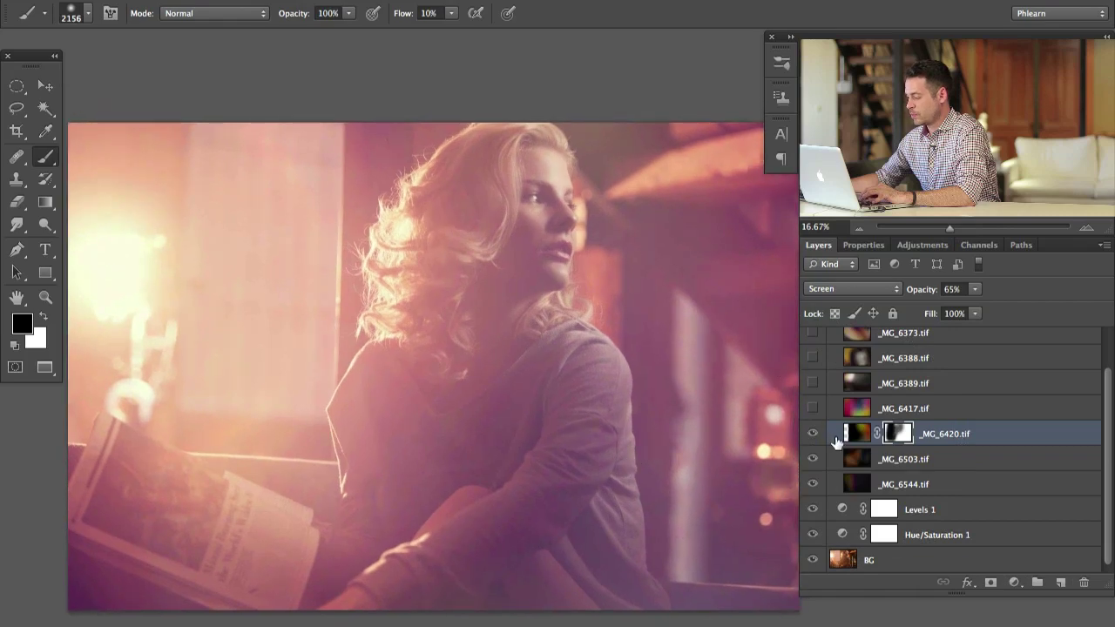
Toggle _MG_6420 off and on to compare the softened glow
click(813, 434)
click(812, 434)
click(813, 434)
click(813, 434)
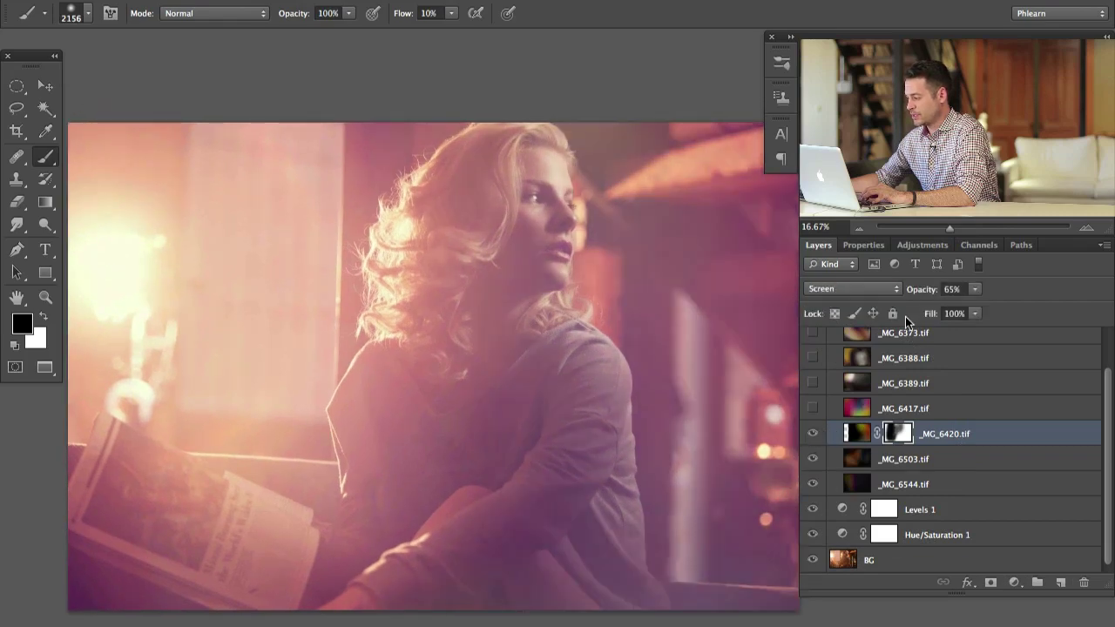
Drop _MG_6420 to 49% opacity, then show _MG_6417 in Screen mode and compare it
drag(925, 294, 897, 315)
click(813, 409)
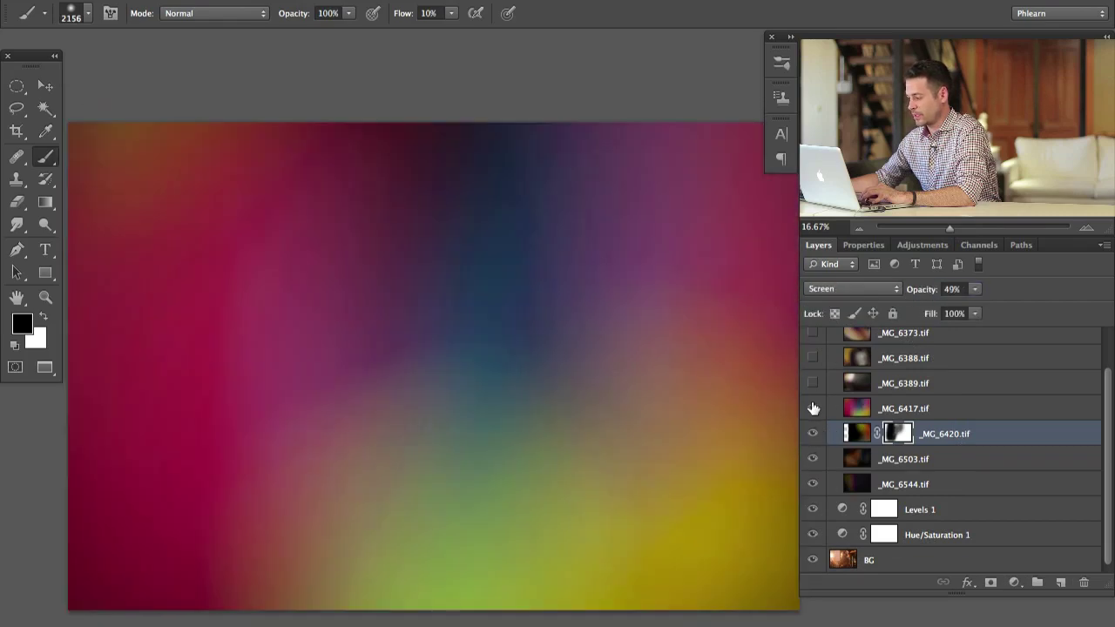
click(813, 409)
click(813, 408)
click(871, 409)
click(858, 289)
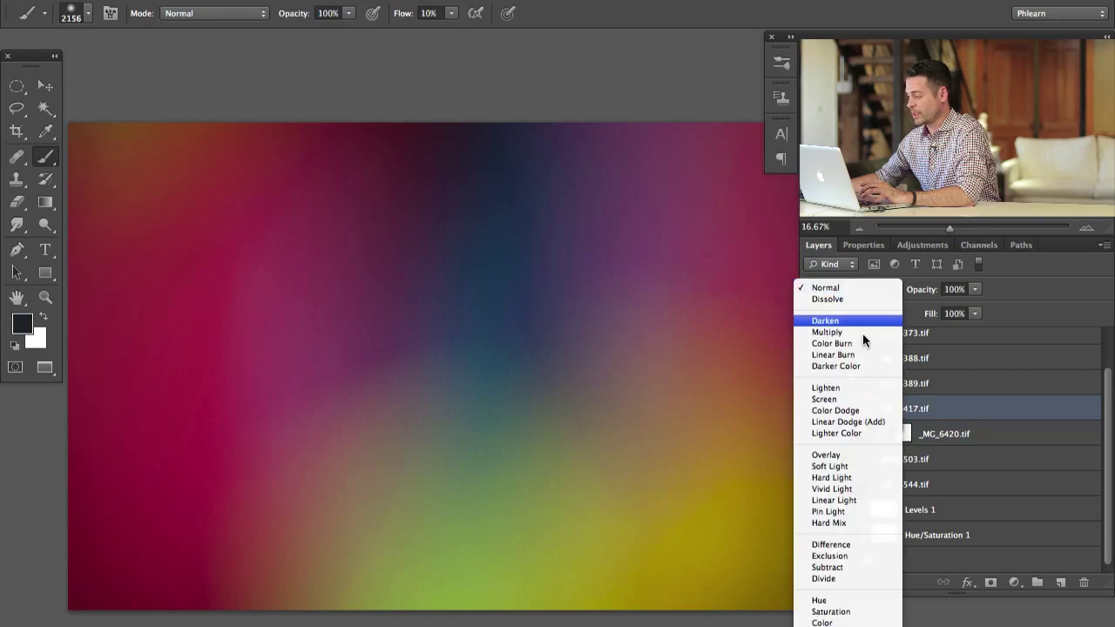
click(856, 397)
drag(578, 433, 618, 420)
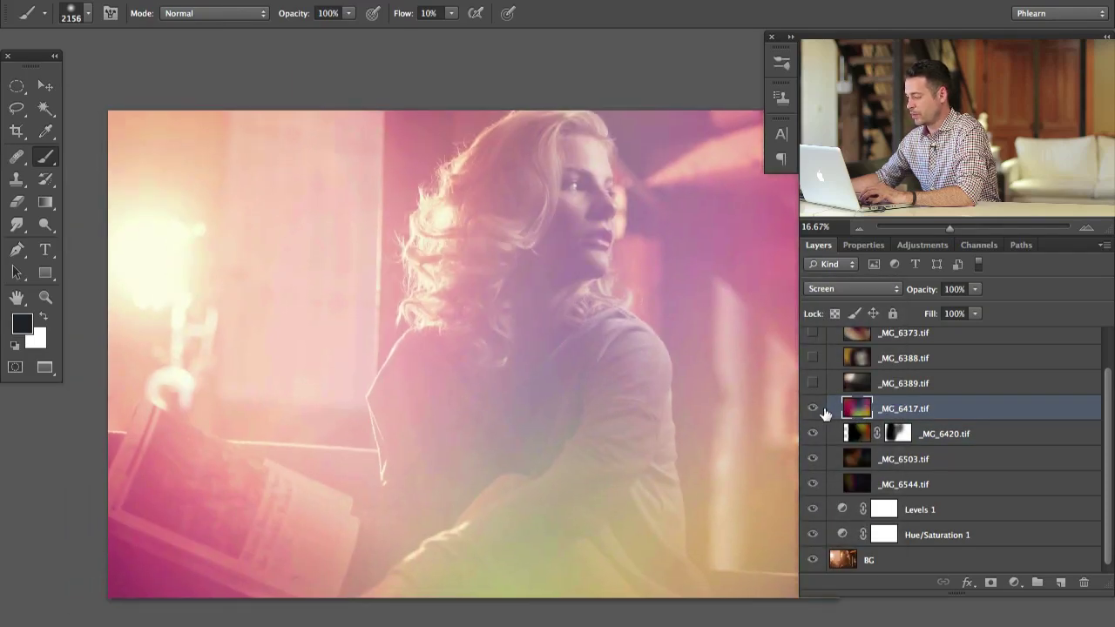
click(813, 409)
click(813, 408)
click(812, 409)
click(813, 409)
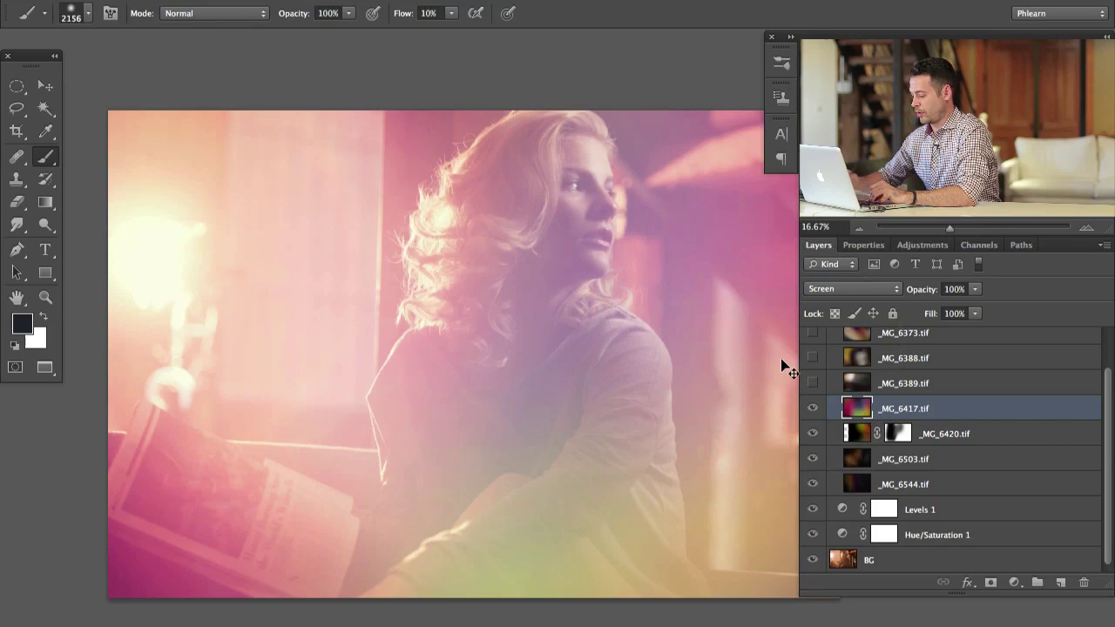
Give _MG_6417 an inverted black mask and turn on _MG_6389
key(ctrl+shift+m)
key(ctrl+i)
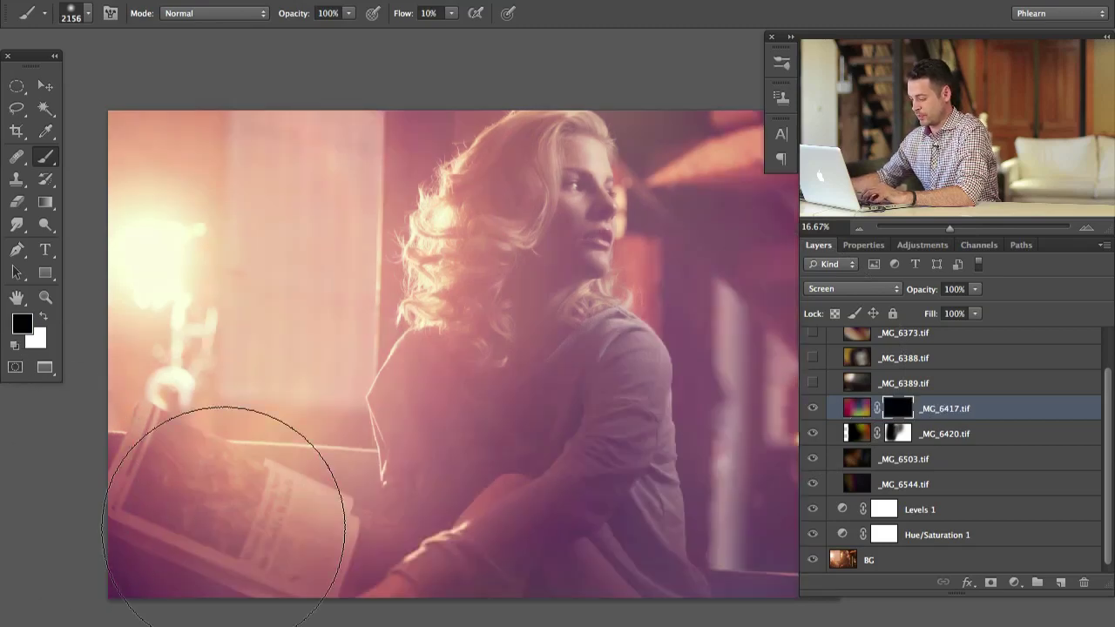
drag(284, 464, 316, 423)
key(x)
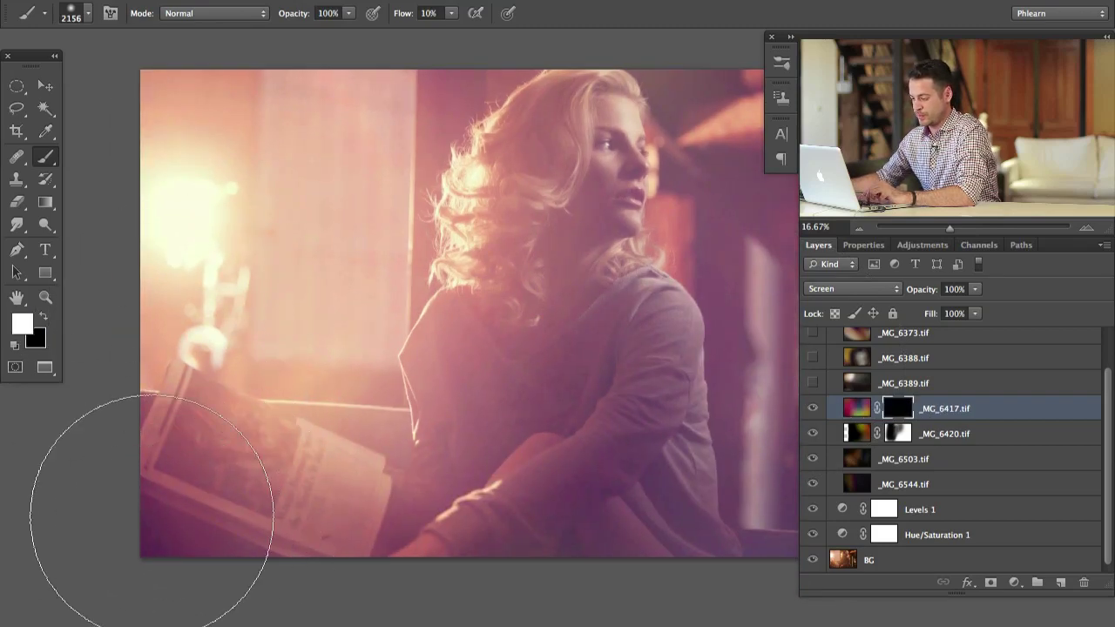
drag(458, 452, 409, 480)
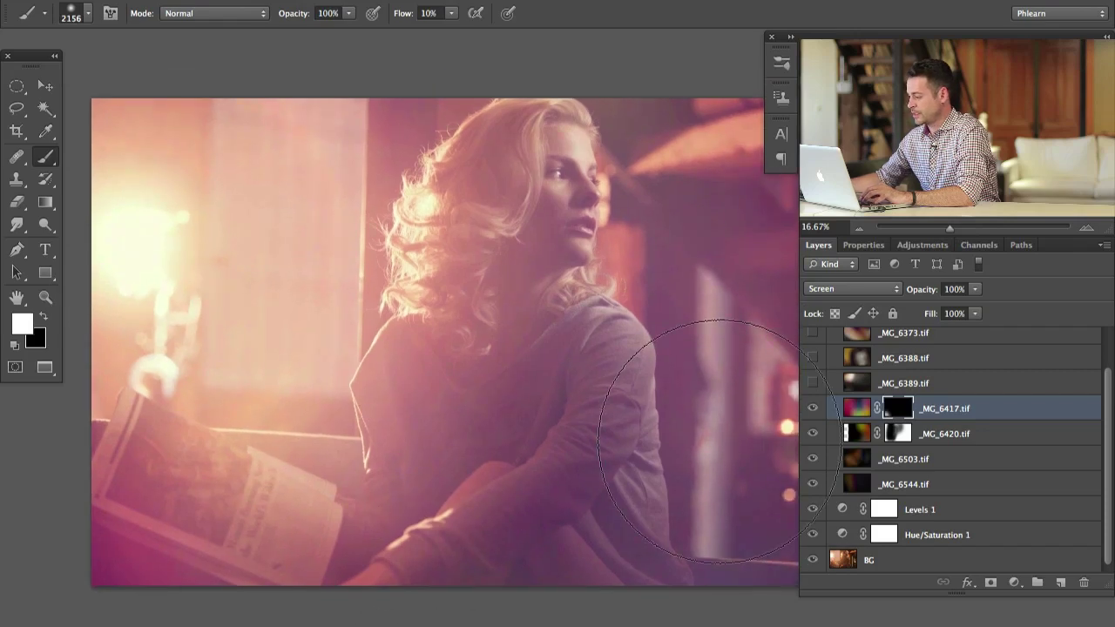
click(813, 384)
click(887, 384)
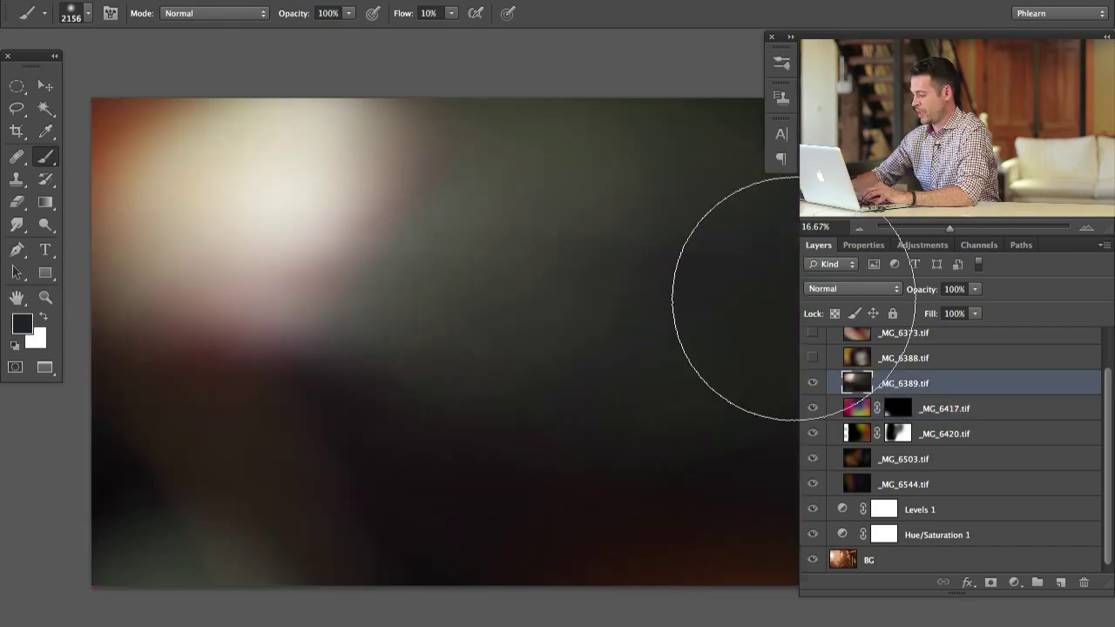
Delete _MG_6389, show _MG_6388 in Screen mode, and compare it
key(Delete)
click(812, 383)
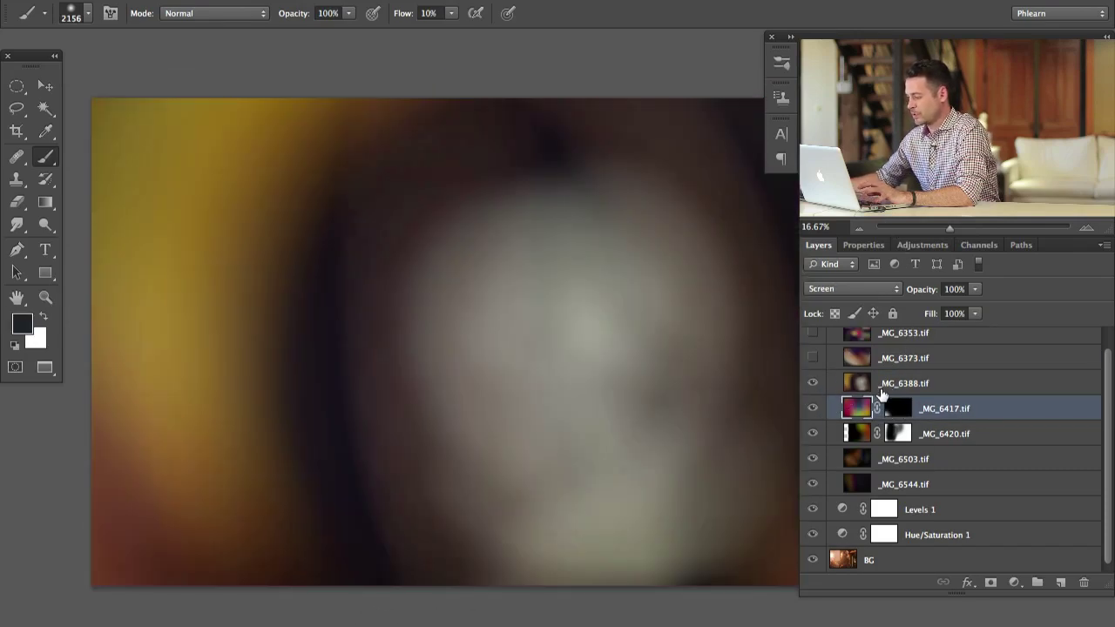
click(889, 384)
click(862, 288)
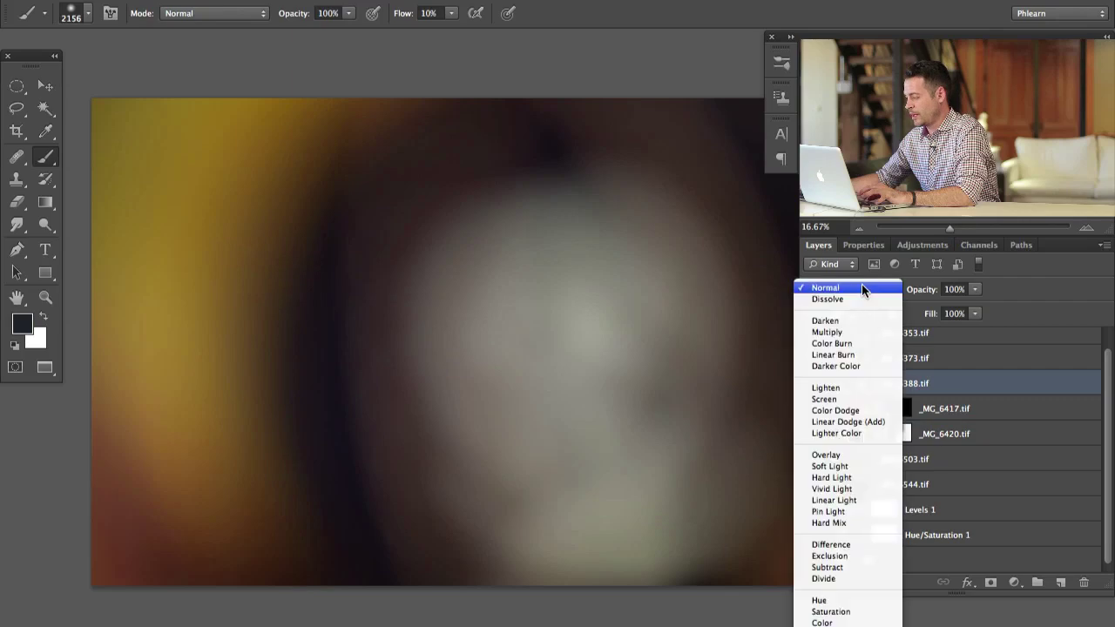
click(862, 399)
click(813, 383)
click(812, 383)
click(813, 384)
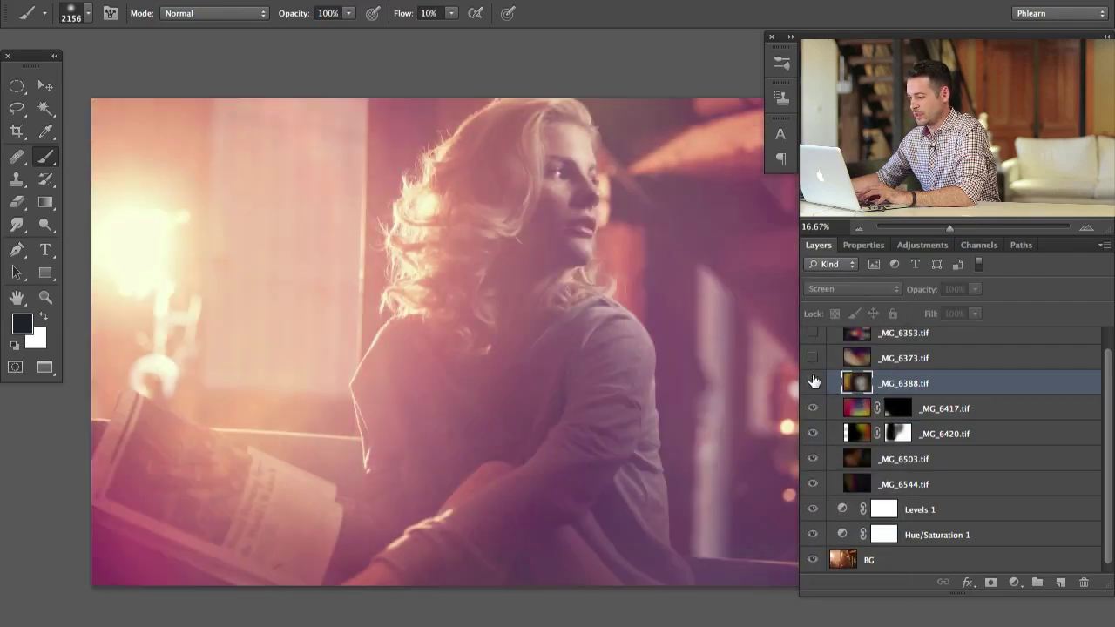
click(813, 383)
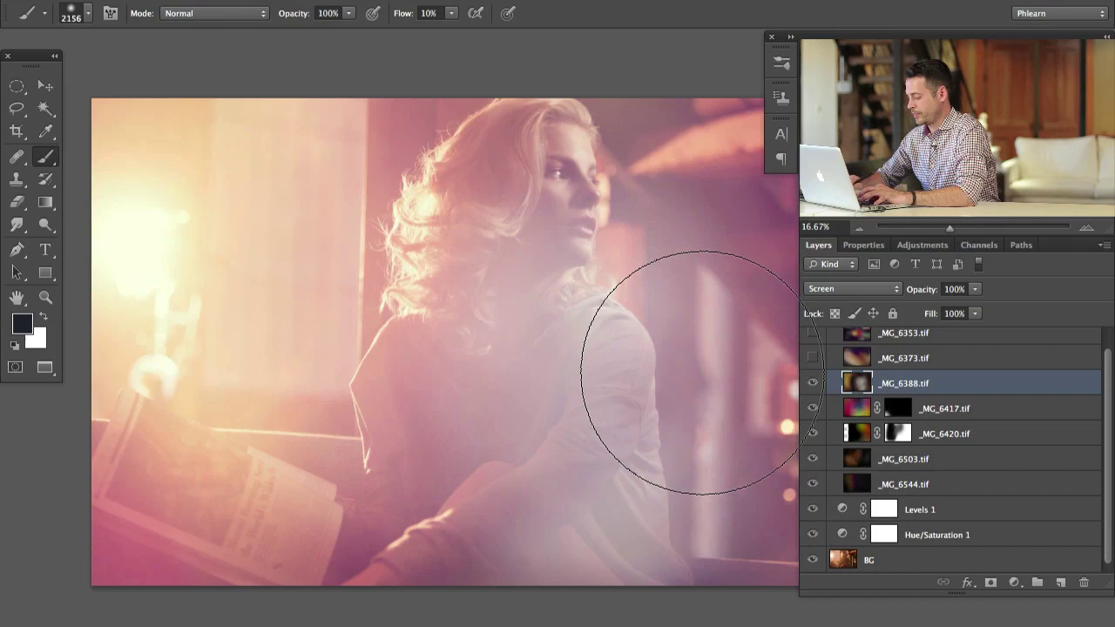
Darken _MG_6388's midtones to 0.73 with Levels
key(ctrl+l)
drag(142, 507, 153, 505)
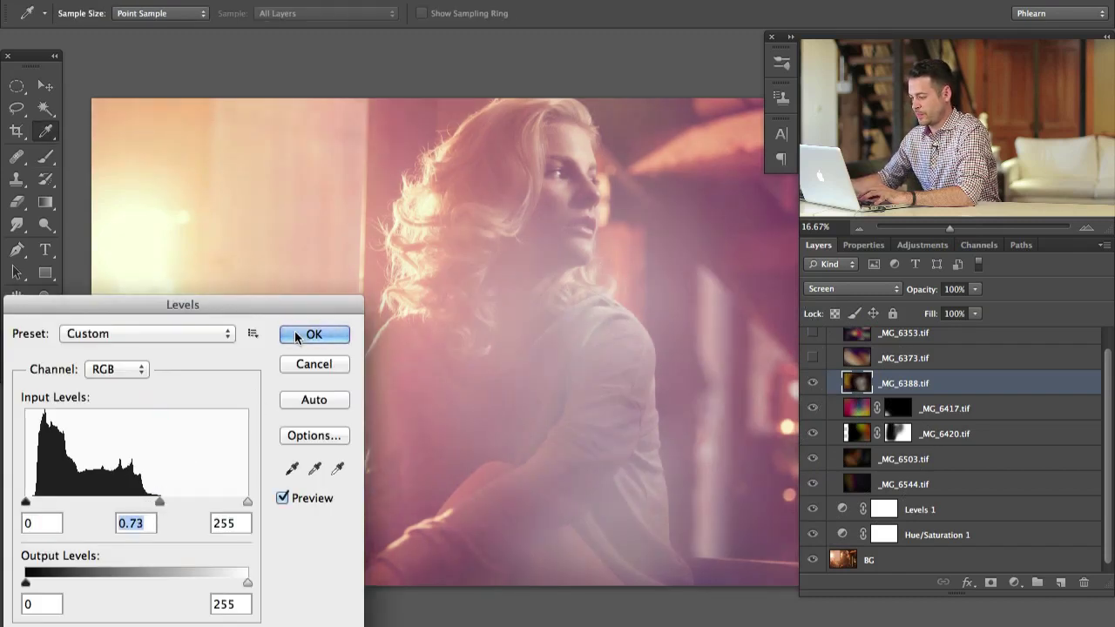
click(296, 336)
Mask _MG_6388 off her shoulder and shirt with black paint at 40% flow
click(990, 582)
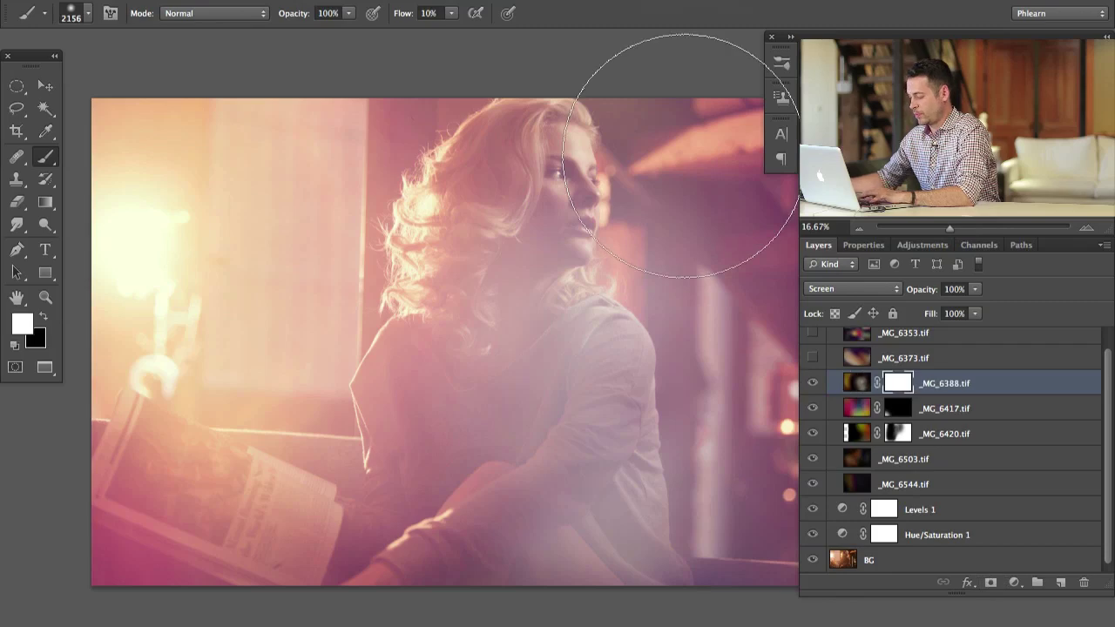
key(x)
key(shift+4)
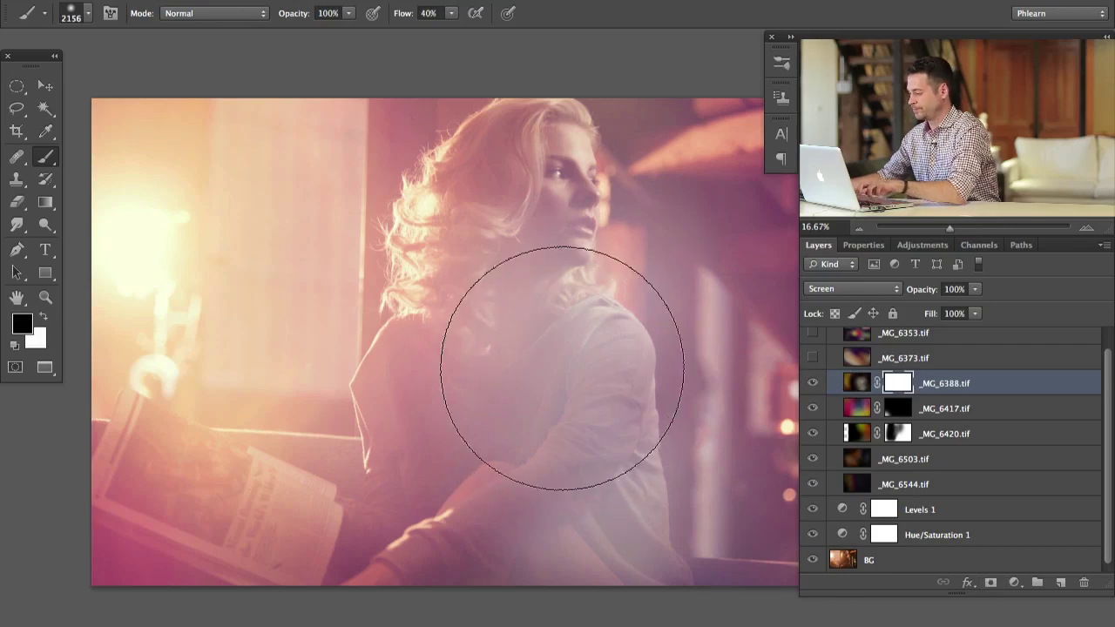
mouse_move(562, 368)
mouse_down()
mouse_move(520, 504)
mouse_move(478, 516)
mouse_move(528, 392)
mouse_move(501, 526)
mouse_move(639, 472)
mouse_move(674, 400)
mouse_move(709, 291)
mouse_move(711, 240)
mouse_move(596, 358)
mouse_move(603, 248)
mouse_move(602, 390)
mouse_move(695, 396)
mouse_move(566, 469)
mouse_move(607, 386)
mouse_move(618, 317)
mouse_move(578, 155)
mouse_up()
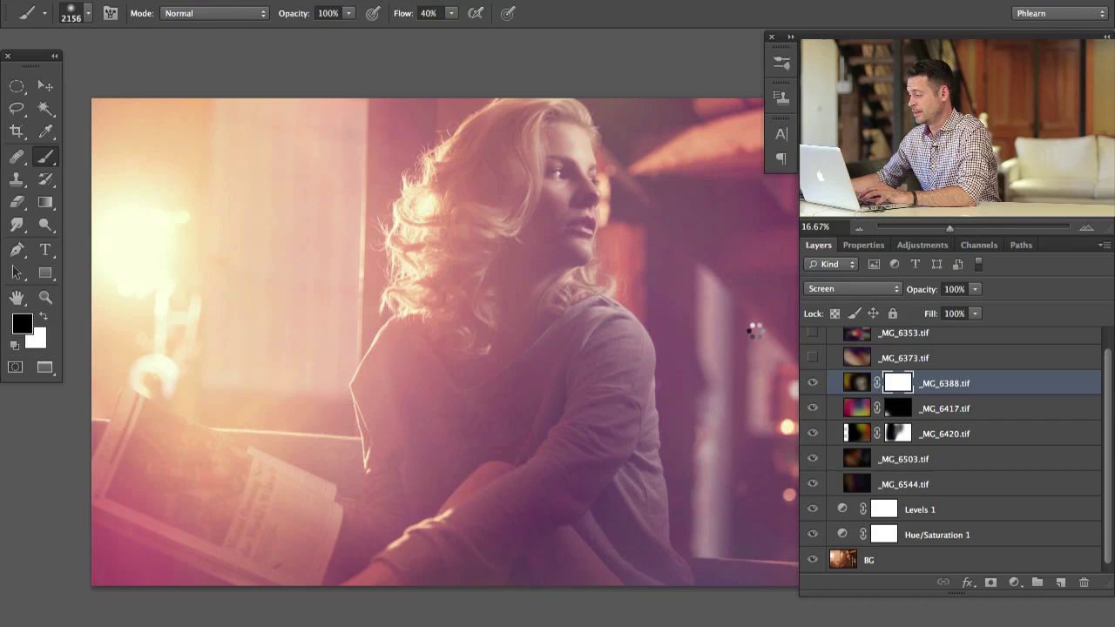
key(ctrl+z)
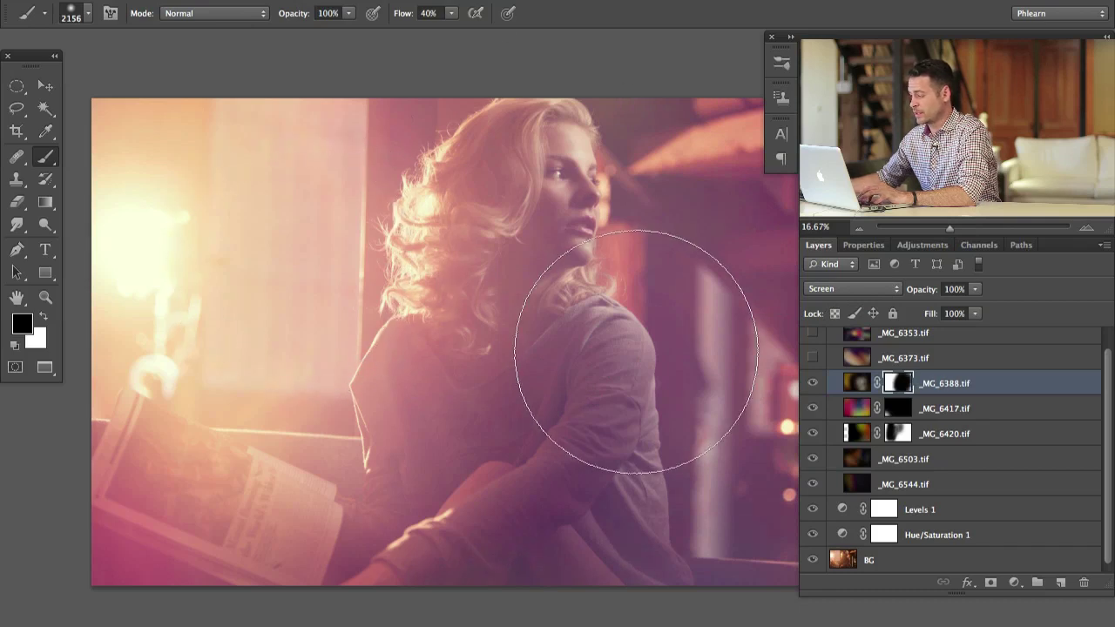
key(ctrl+minus)
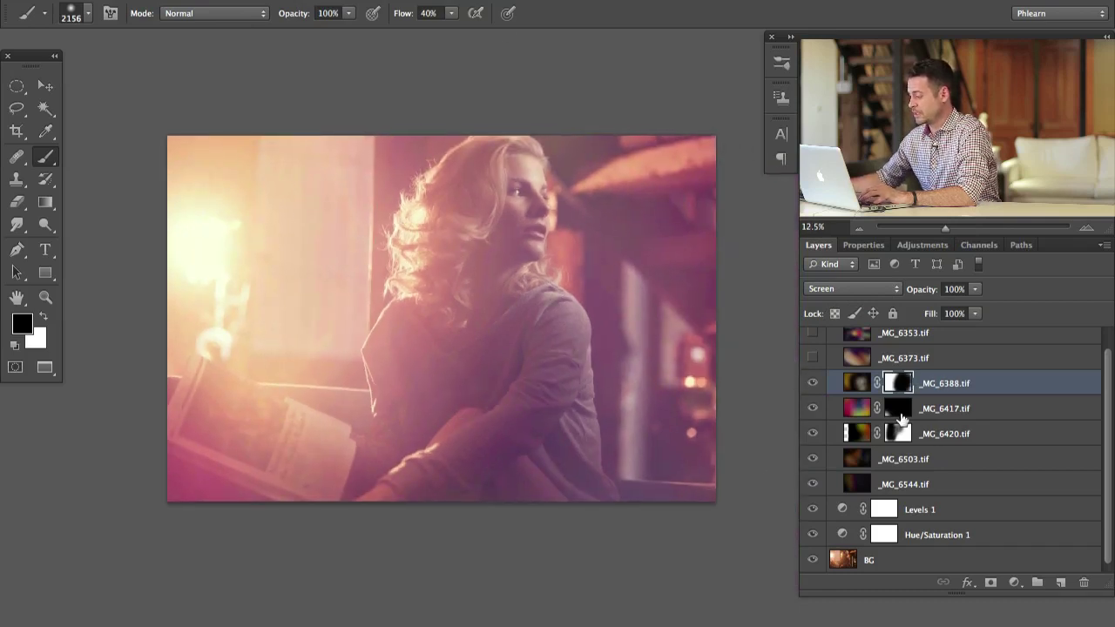
Toggle _MG_6388 repeatedly to compare the portrait with and without it
click(813, 385)
click(813, 385)
click(812, 385)
click(813, 385)
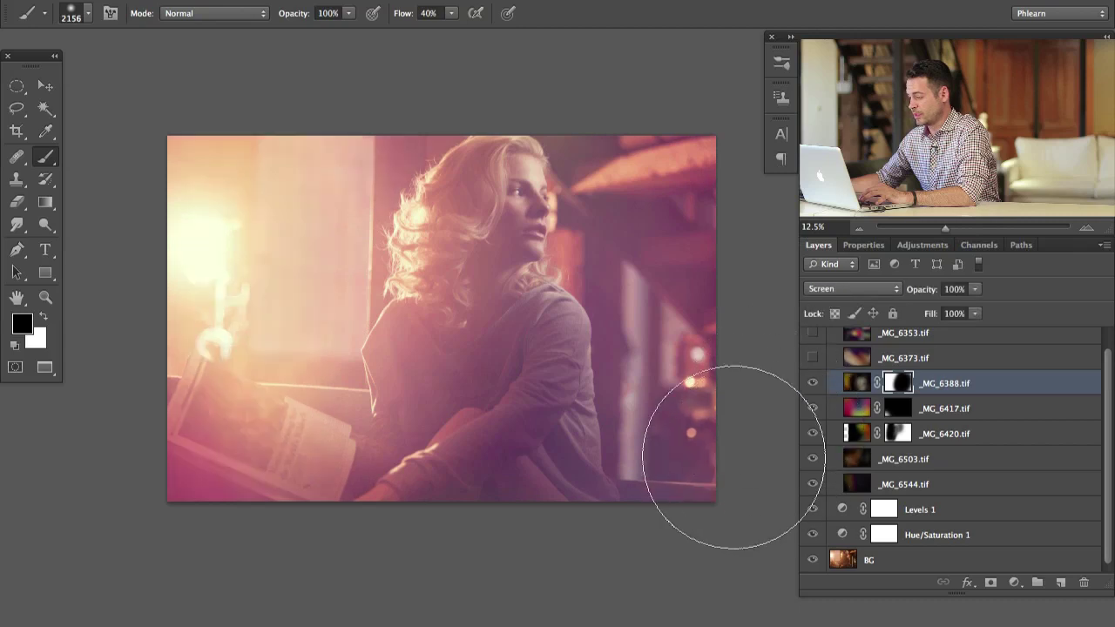
click(813, 384)
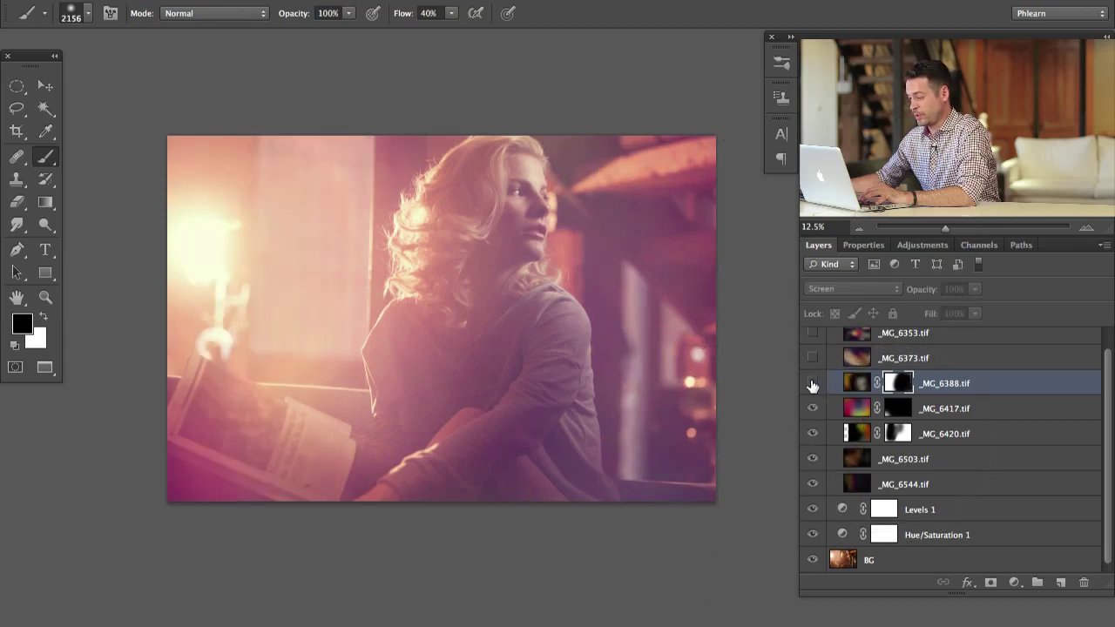
click(813, 383)
click(812, 383)
click(813, 383)
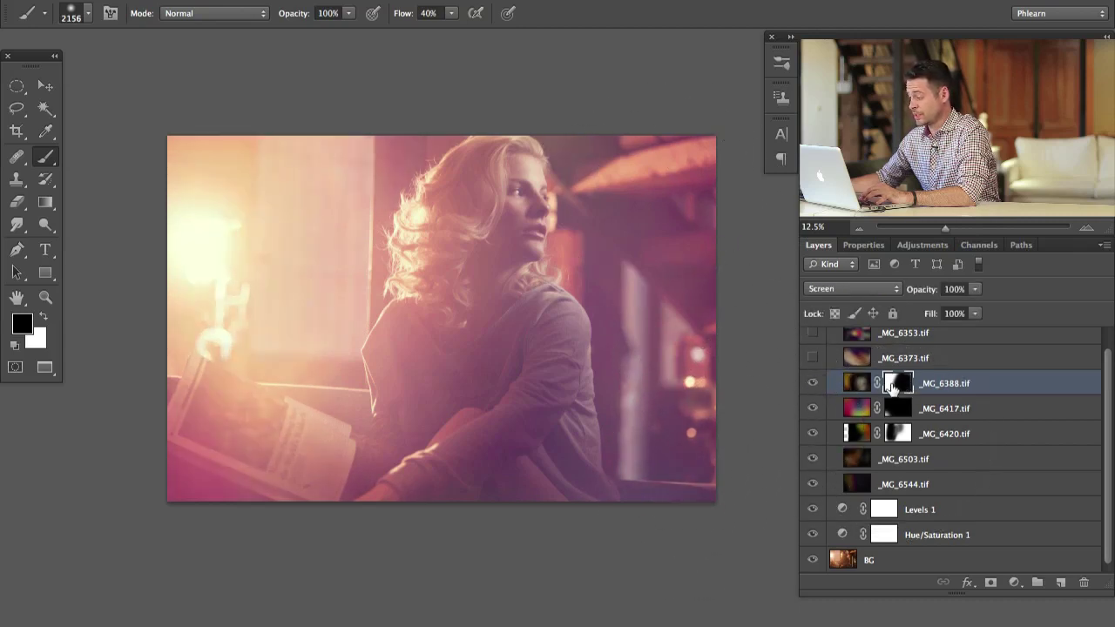
click(813, 383)
click(813, 384)
click(813, 384)
click(813, 384)
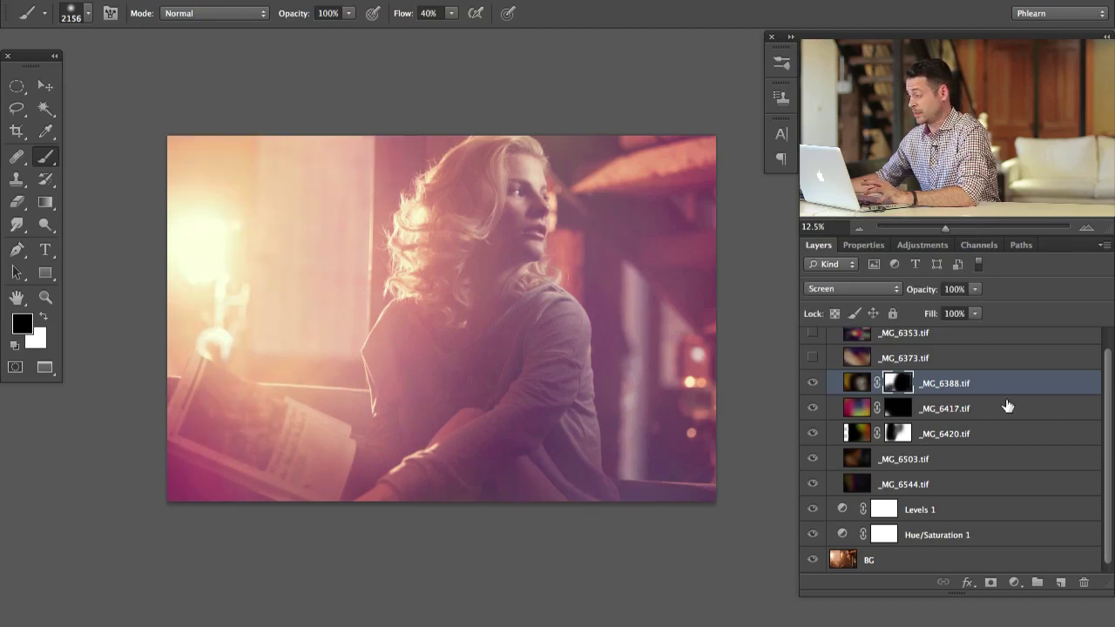
Try _MG_6373 in Screen mode, compare it, then delete the layer
drag(1104, 386, 1099, 353)
click(813, 386)
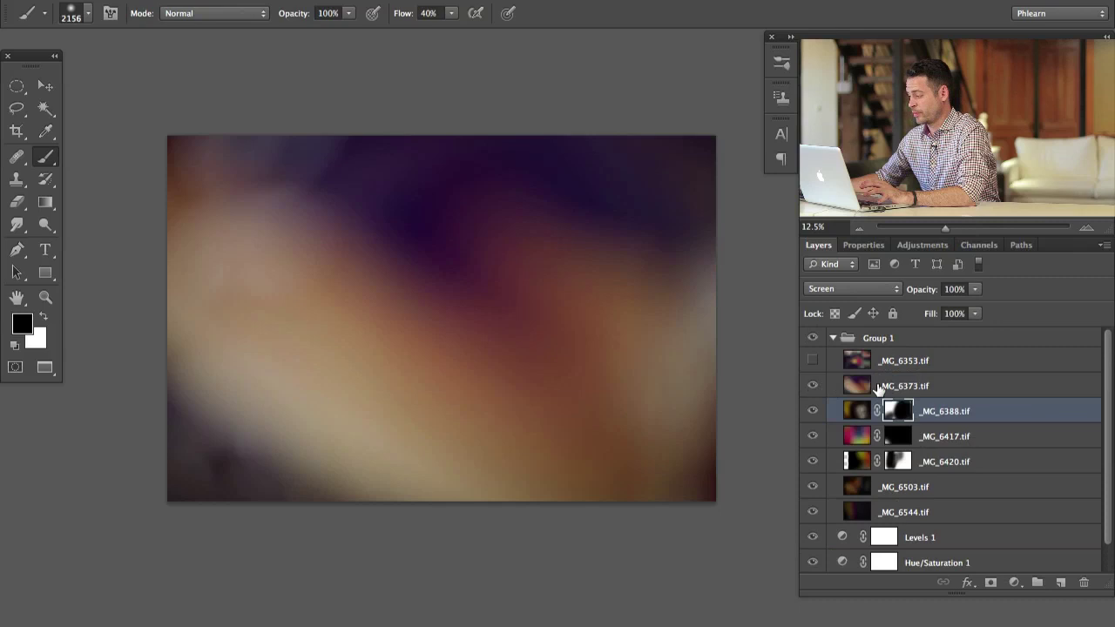
click(880, 388)
click(871, 288)
click(868, 399)
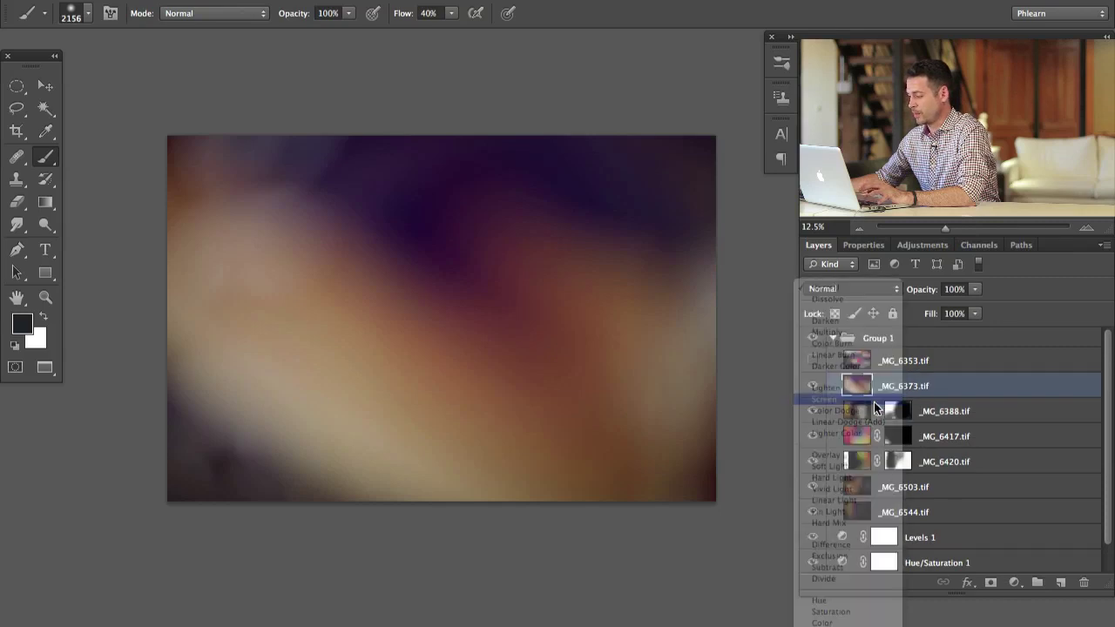
click(813, 386)
click(814, 386)
click(812, 386)
click(813, 386)
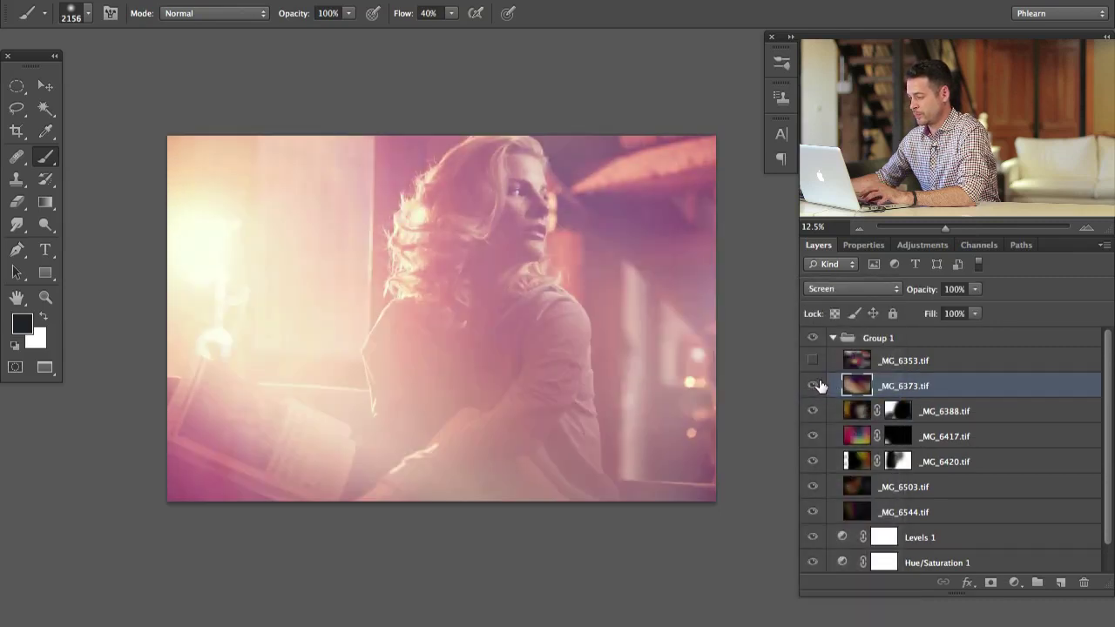
click(813, 386)
click(813, 386)
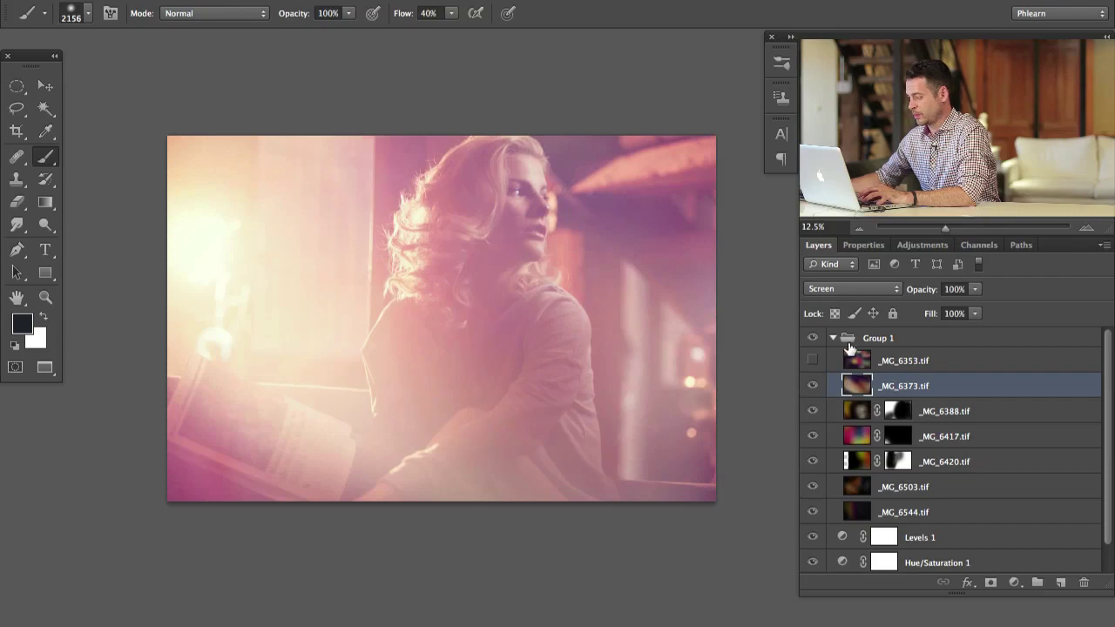
key(BackSpace)
Show _MG_6353 and try Lighten, then Screen, settling on Color Dodge
click(813, 361)
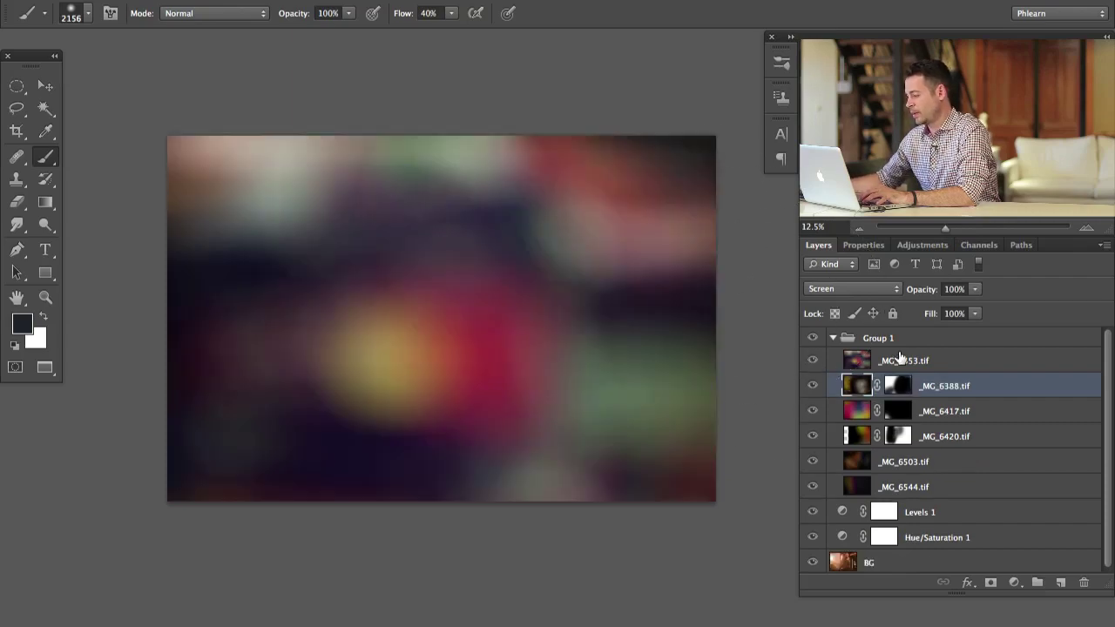
click(902, 360)
click(849, 288)
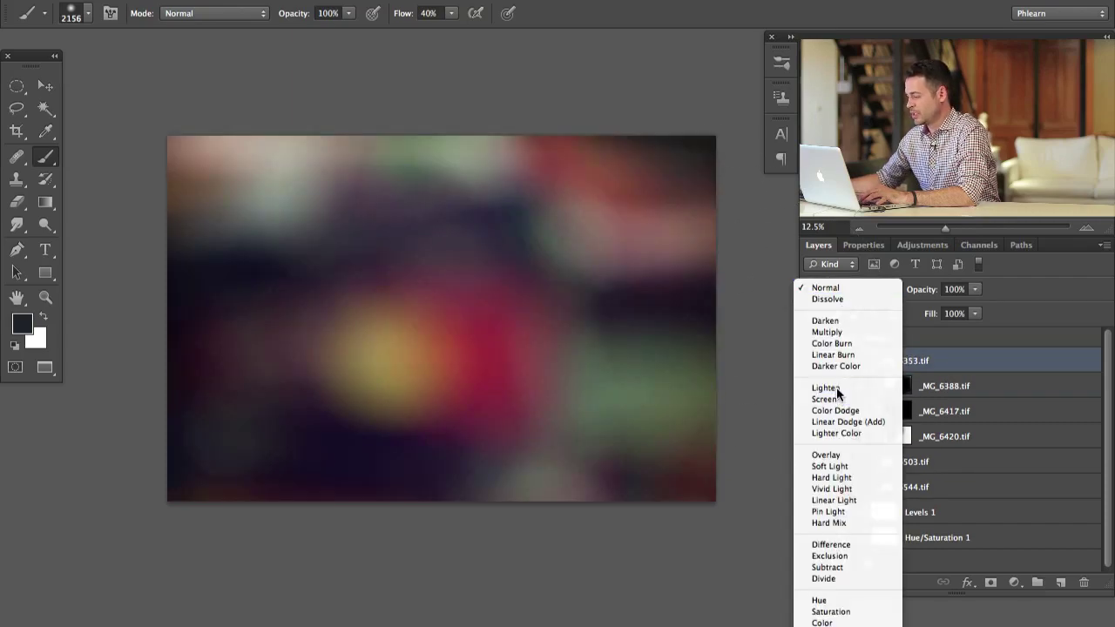
click(836, 389)
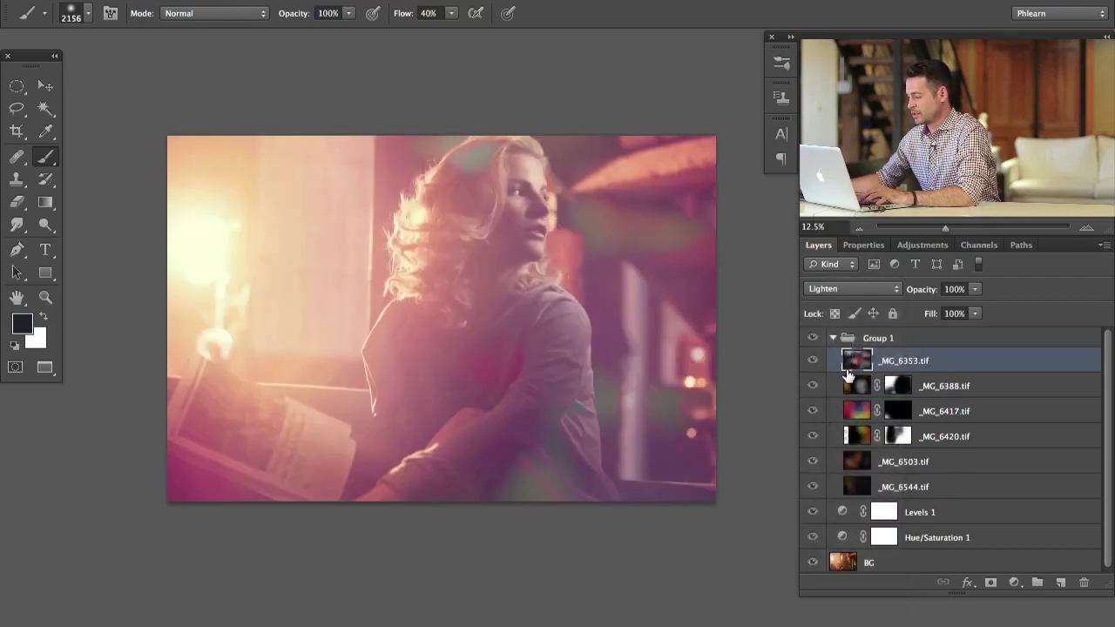
click(840, 289)
click(845, 297)
click(841, 288)
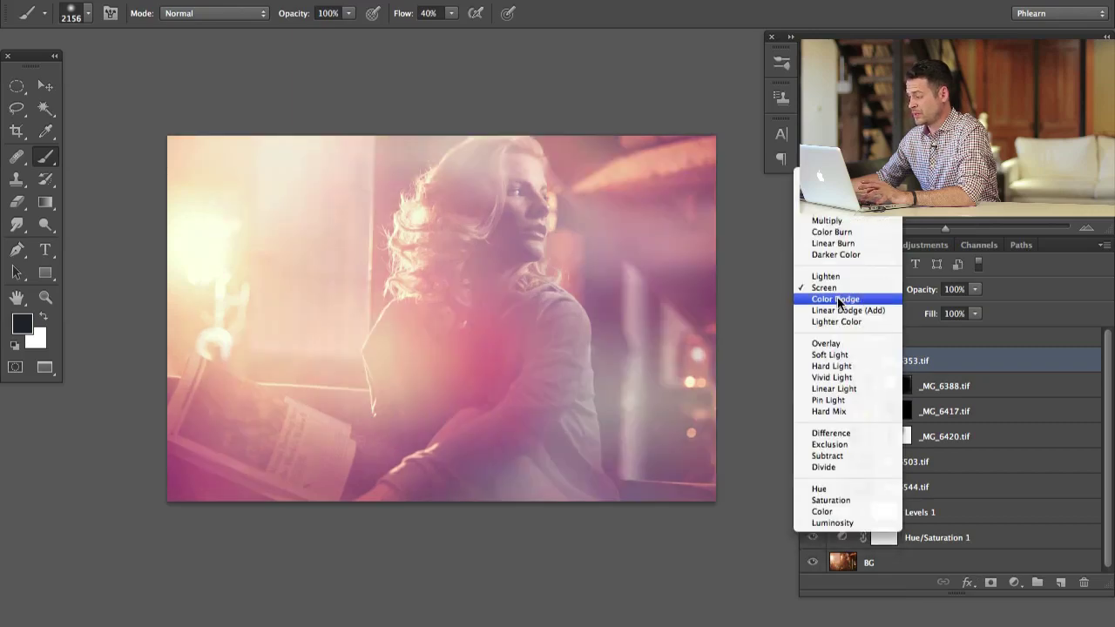
click(843, 293)
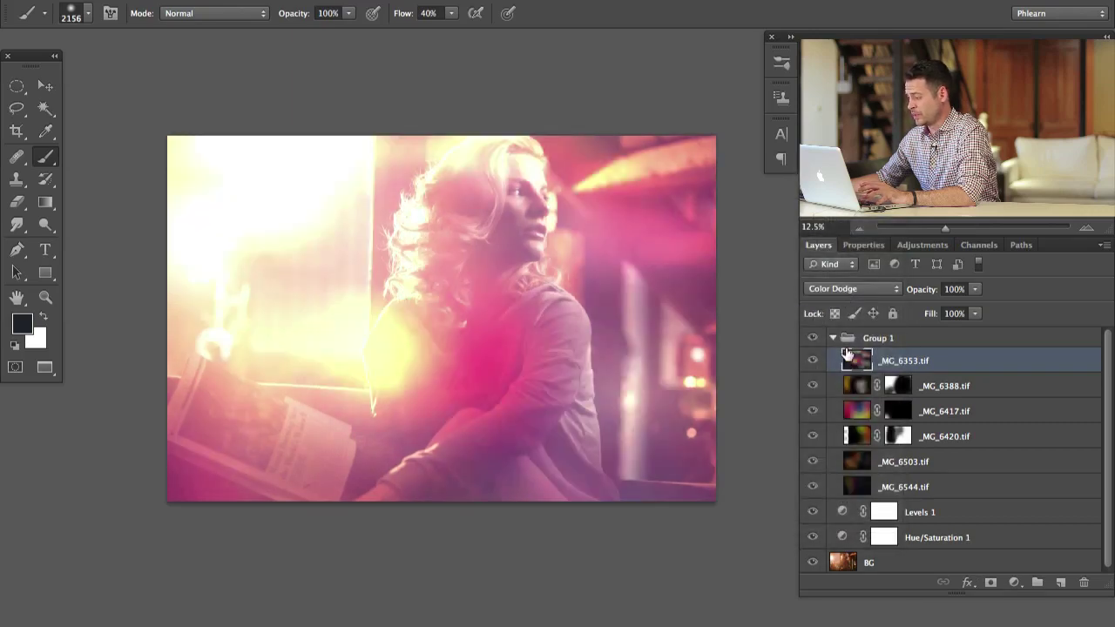
Toggle _MG_6353 off and on to compare the Color Dodge glow
click(814, 359)
click(814, 359)
click(814, 359)
click(813, 359)
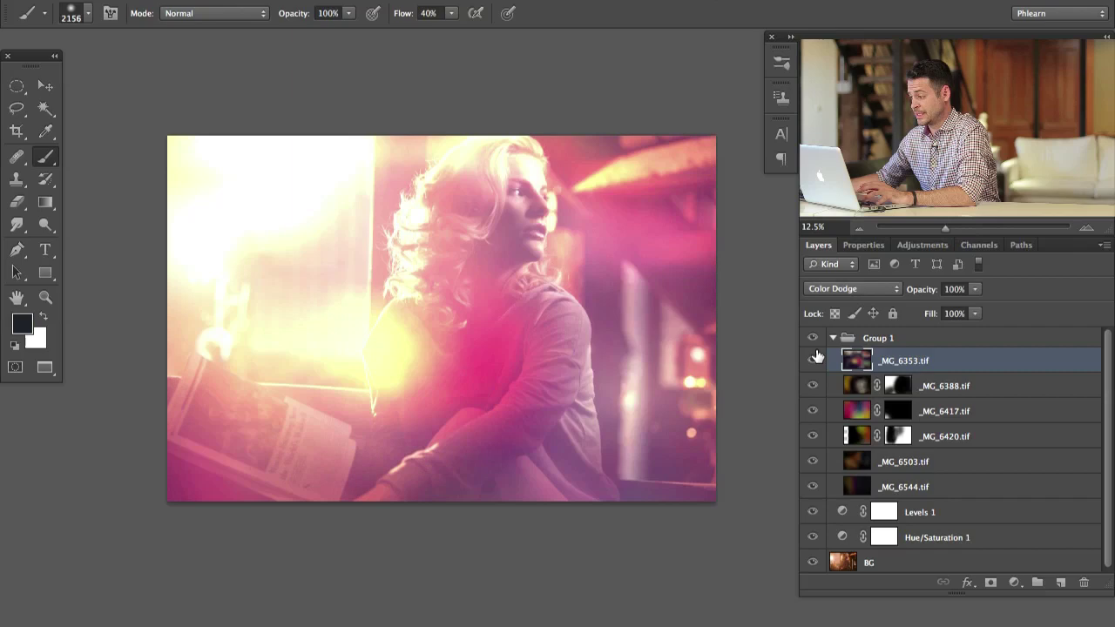
click(814, 359)
click(814, 359)
Move _MG_6353 and flip it horizontally and vertically with Free Transform
key(v)
mouse_move(567, 377)
mouse_down()
mouse_move(528, 413)
mouse_move(570, 379)
mouse_move(592, 336)
mouse_up()
key(ctrl+t)
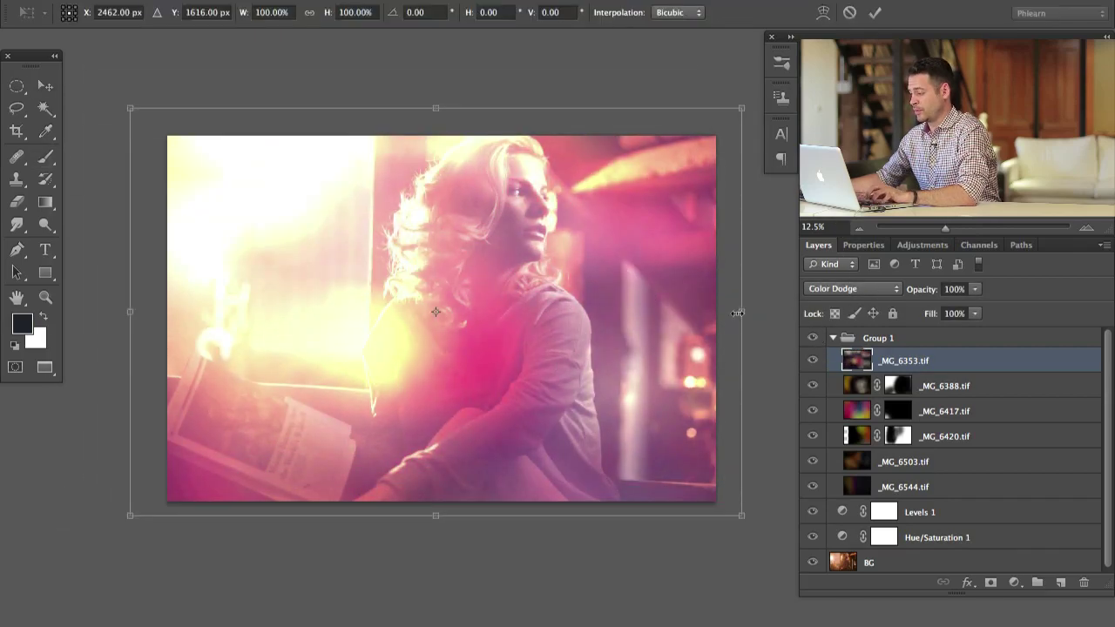
drag(737, 313, 121, 312)
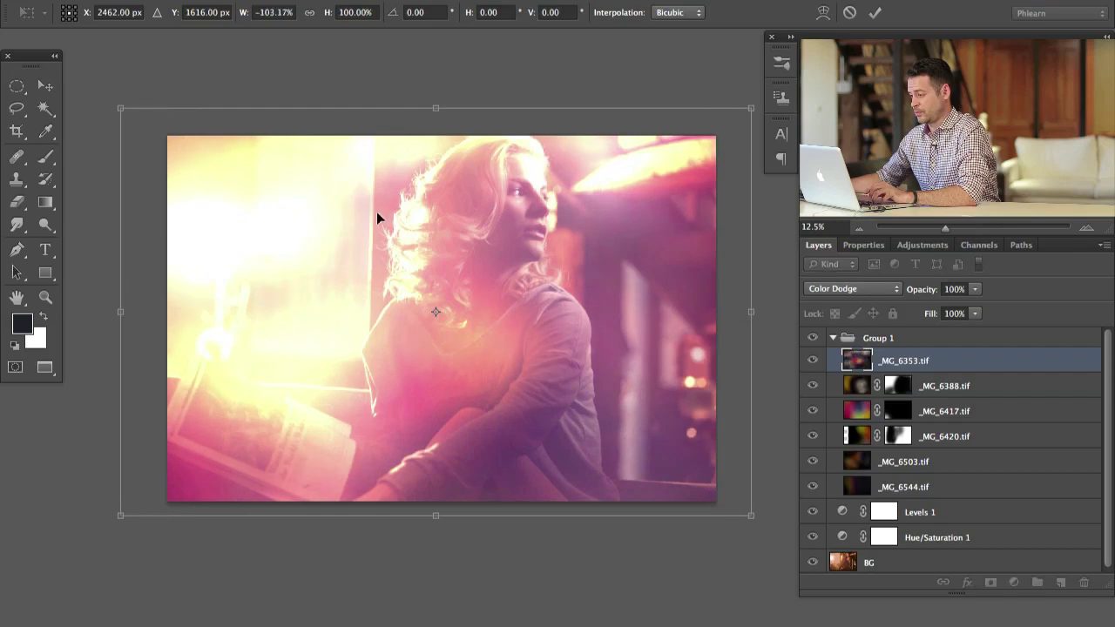
drag(439, 106, 431, 573)
drag(505, 374, 505, 309)
key(Return)
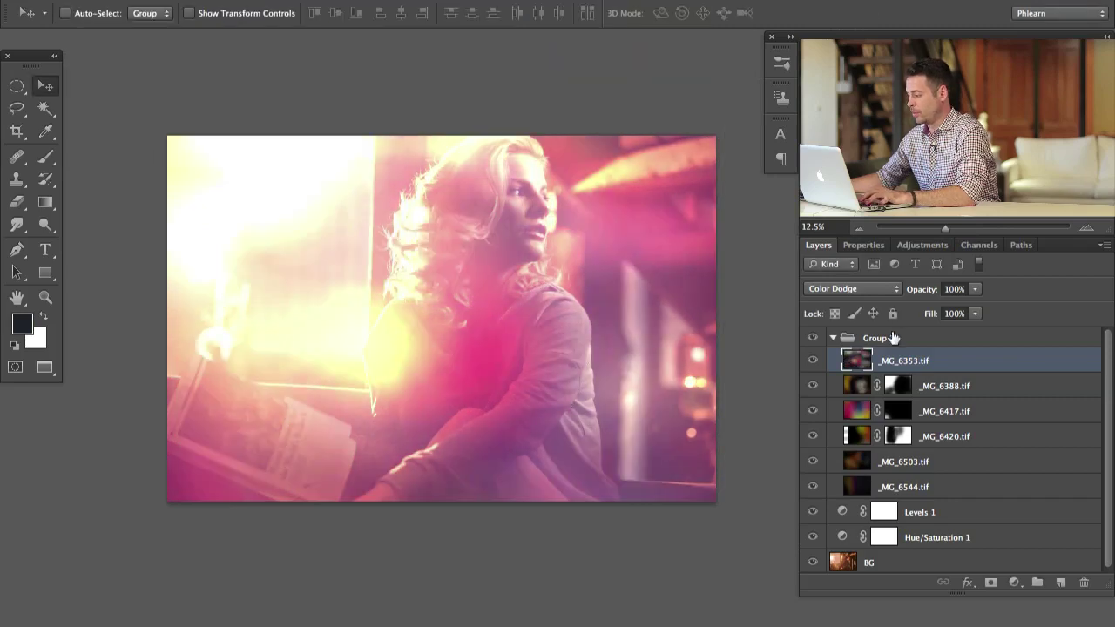
Set _MG_6353 to Overlay and nudge it slightly right
click(864, 289)
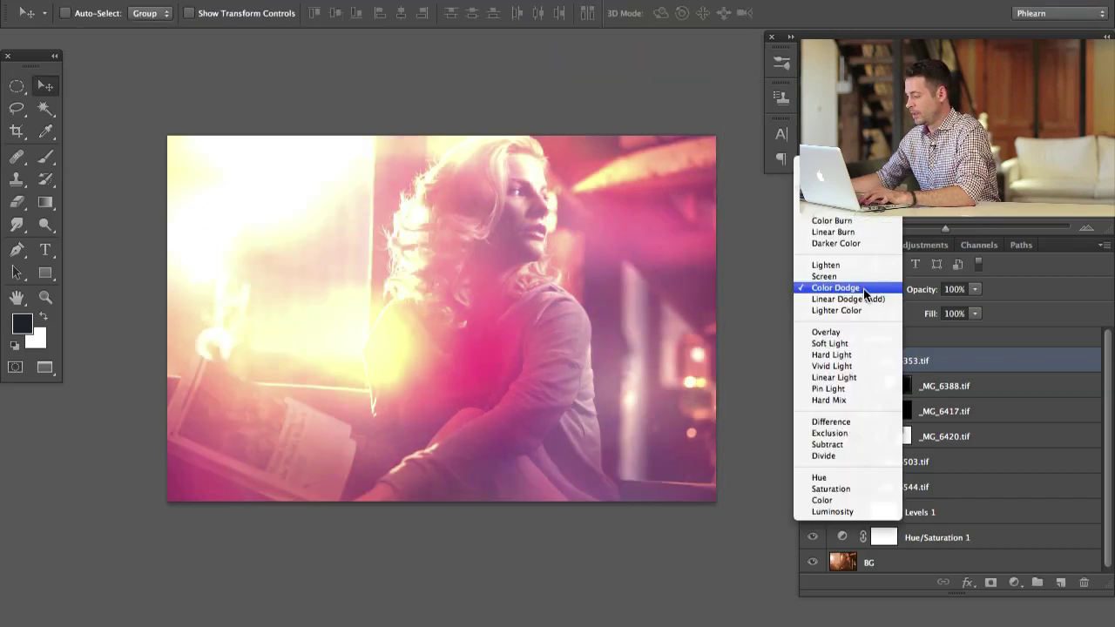
click(858, 334)
drag(615, 420, 632, 425)
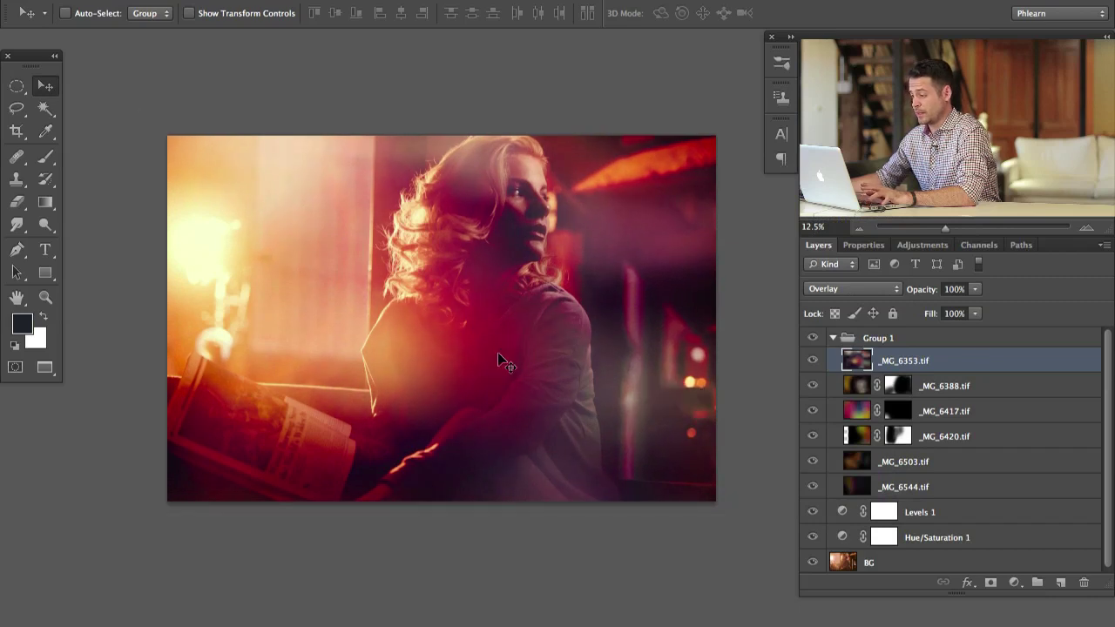
Raise the midtones and lift the blacks of _MG_6353 in Curves, then reposition it
key(super+m)
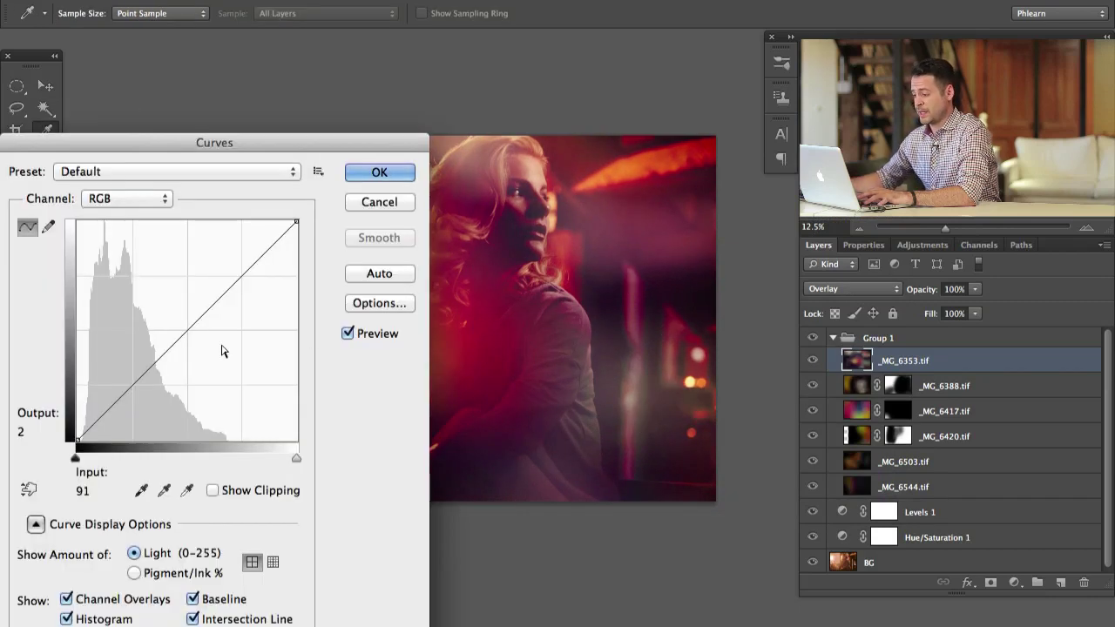
drag(169, 340, 151, 325)
drag(85, 450, 145, 287)
click(391, 174)
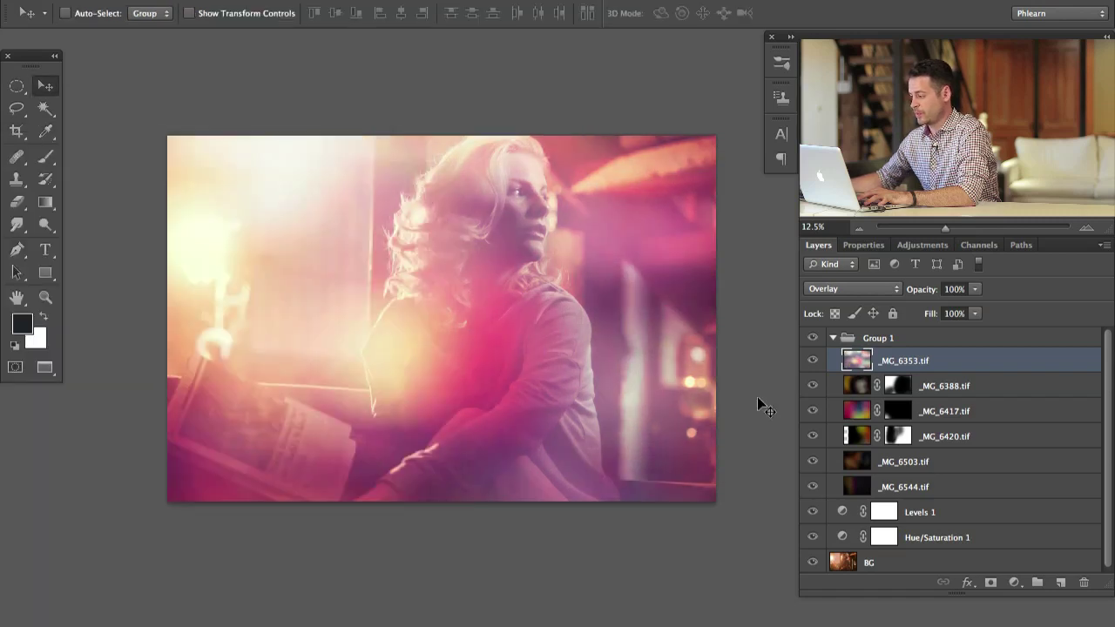
drag(764, 406, 556, 385)
Scale the _MG_6353 overlay up to about 167% and shift it up and left
key(ctrl+t)
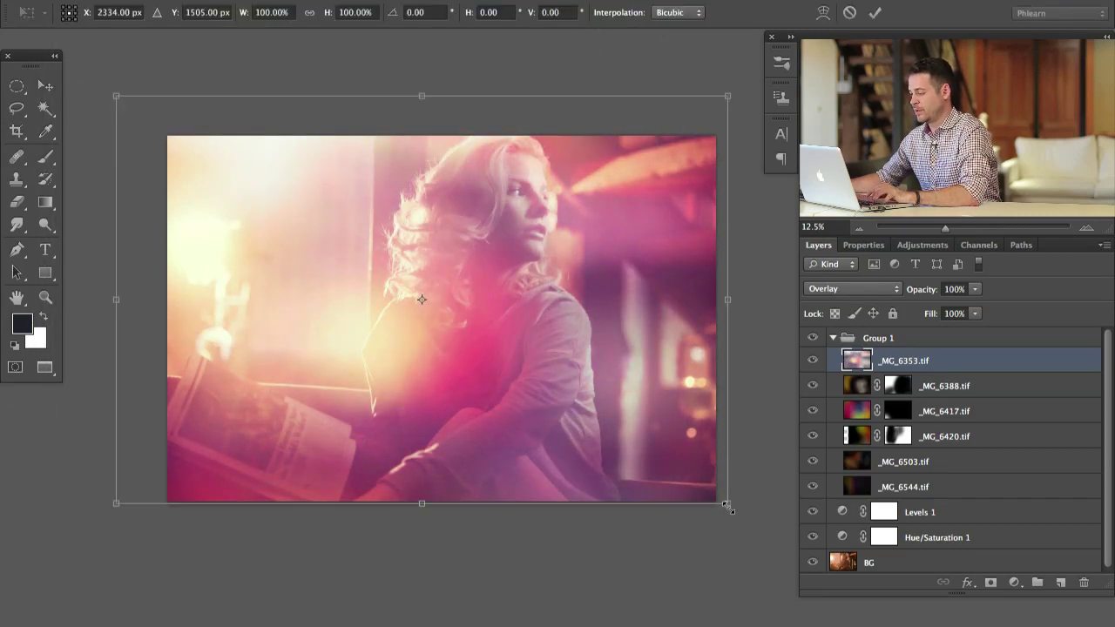
drag(727, 504, 850, 516)
drag(660, 415, 463, 349)
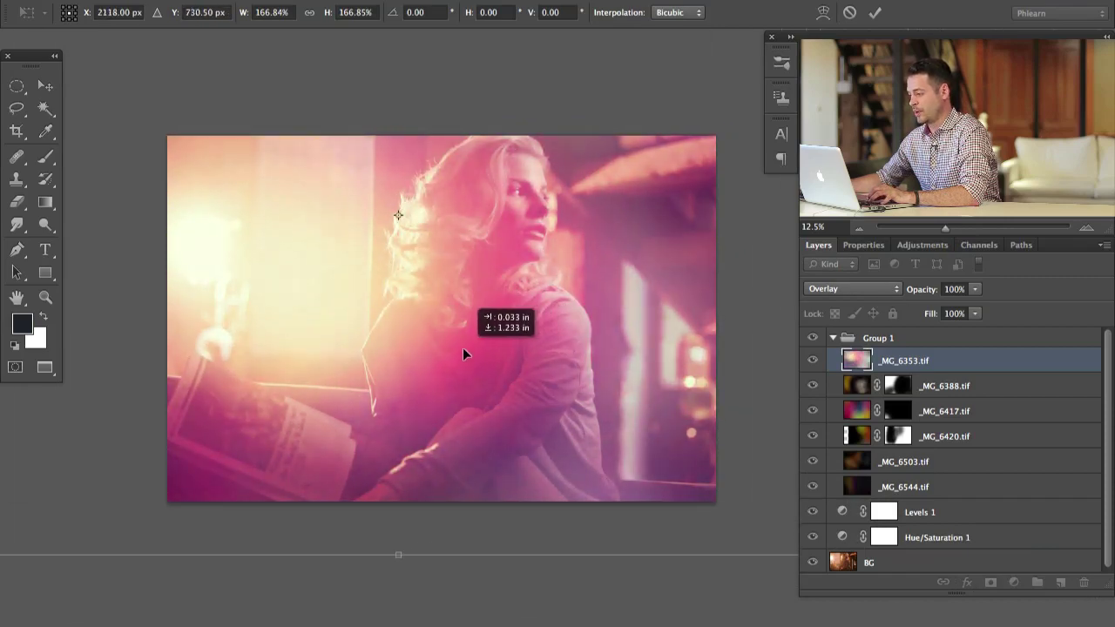
key(Return)
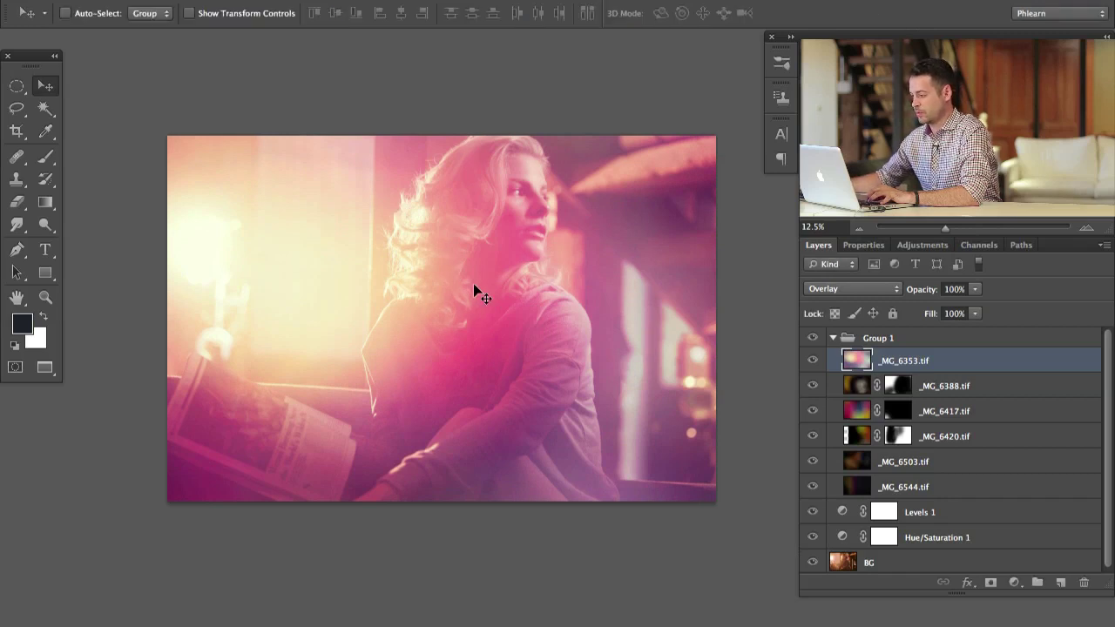
Give the overlay an inverted black mask and paint white around the hair with a 2684 px, 10% flow brush
key(ctrl+alt+m)
key(ctrl+i)
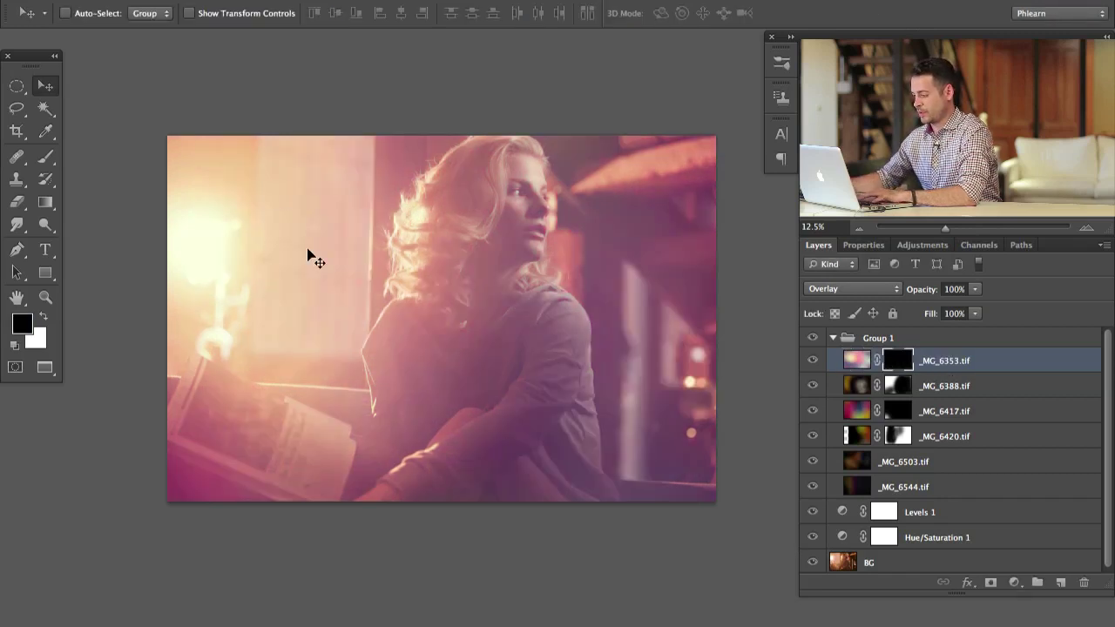
key(b)
drag(356, 287, 381, 331)
key(x)
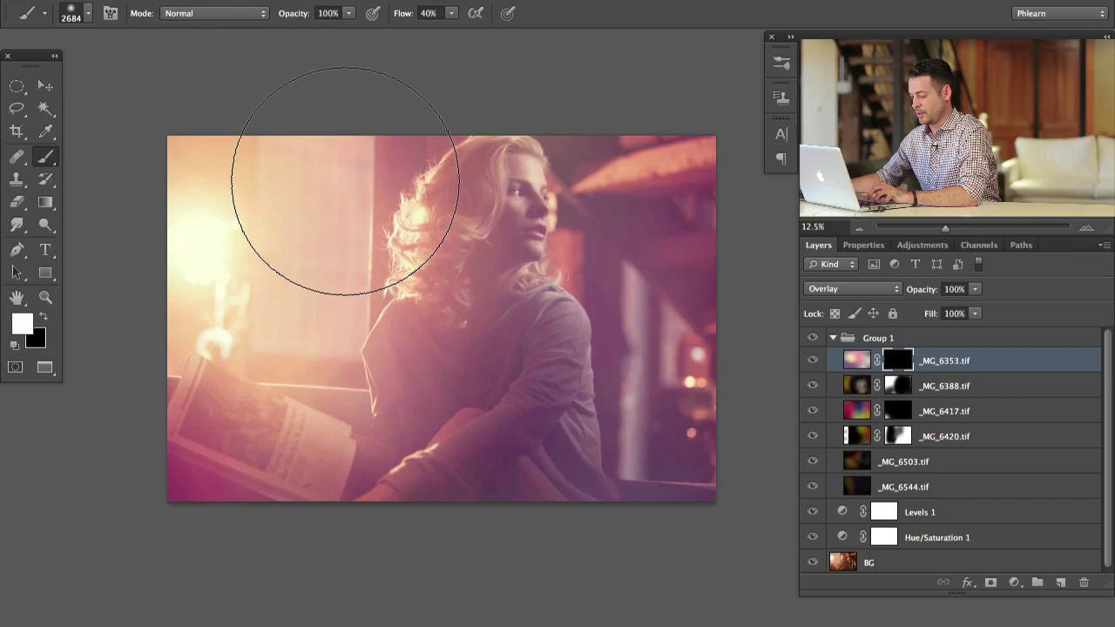
key(shift+1)
mouse_move(345, 180)
mouse_down()
mouse_move(344, 319)
mouse_move(291, 348)
mouse_move(373, 291)
mouse_move(440, 271)
mouse_move(353, 287)
mouse_move(356, 299)
mouse_up()
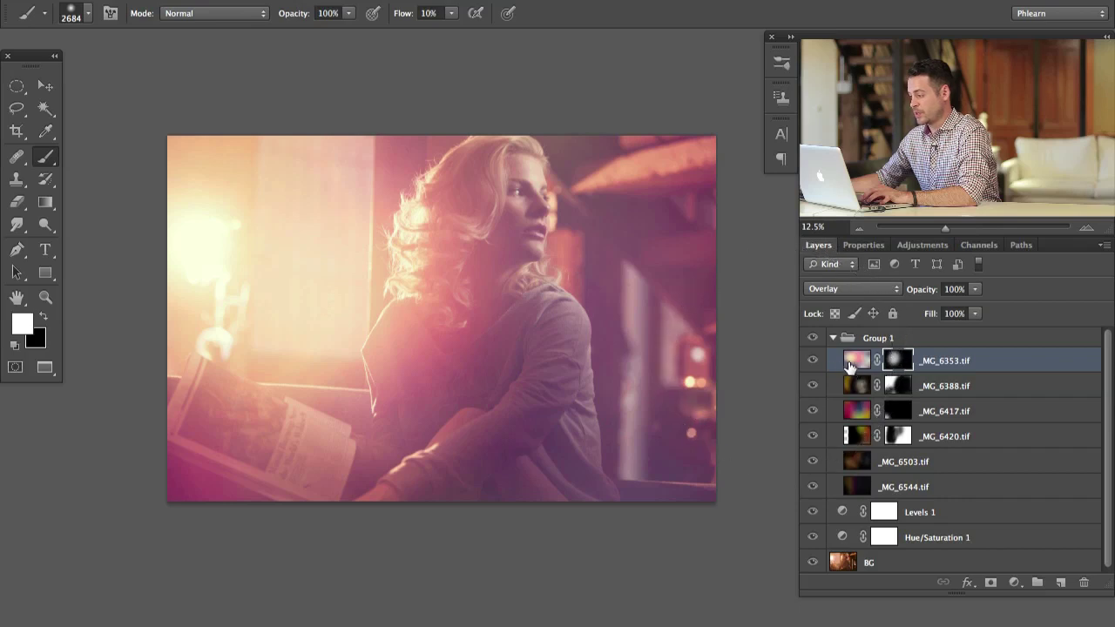
Paint more pink glow into the upper-left corner, toggling the overlay to compare
click(813, 362)
click(812, 361)
click(813, 361)
click(813, 362)
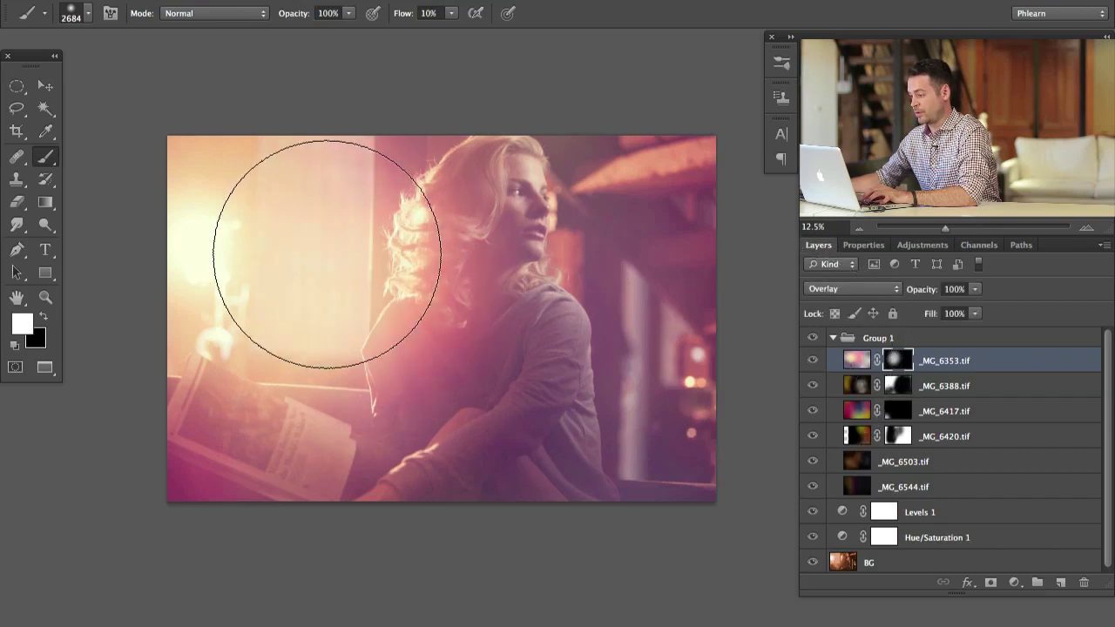
drag(324, 223, 299, 113)
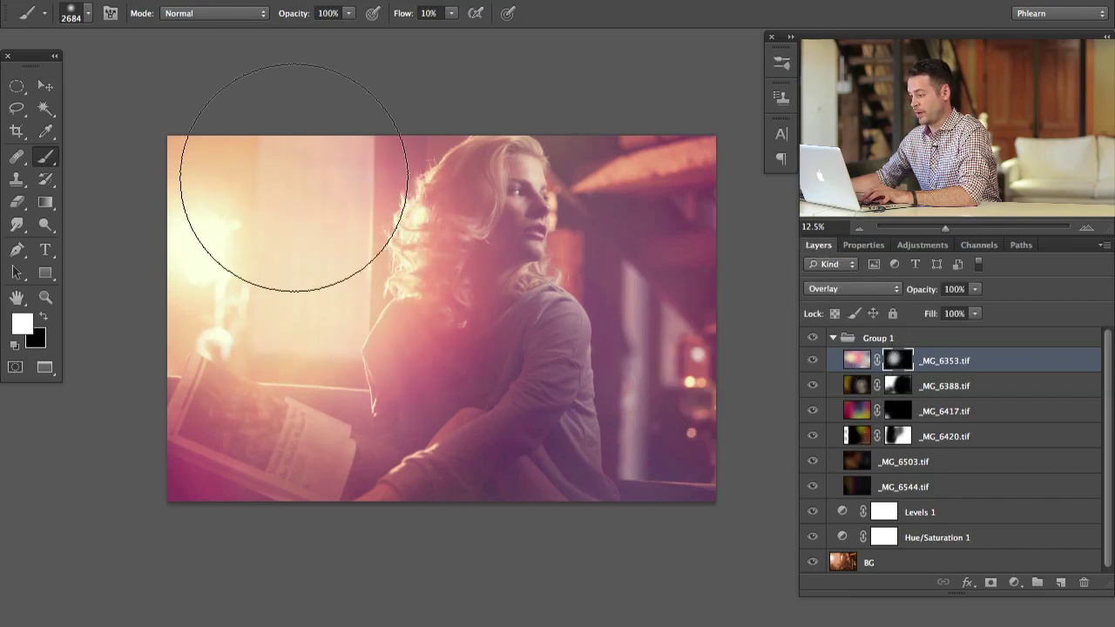
click(813, 361)
click(813, 362)
click(813, 362)
click(813, 362)
key(v)
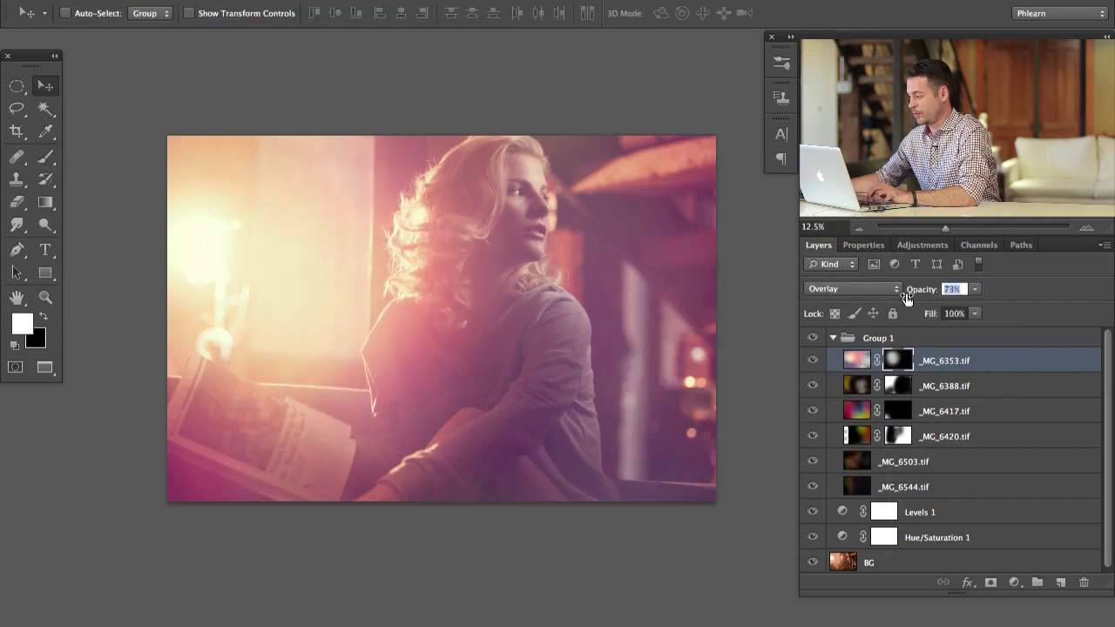
Toggle Group 1 on and off to compare, and collapse it in the Layers panel
click(812, 338)
click(813, 338)
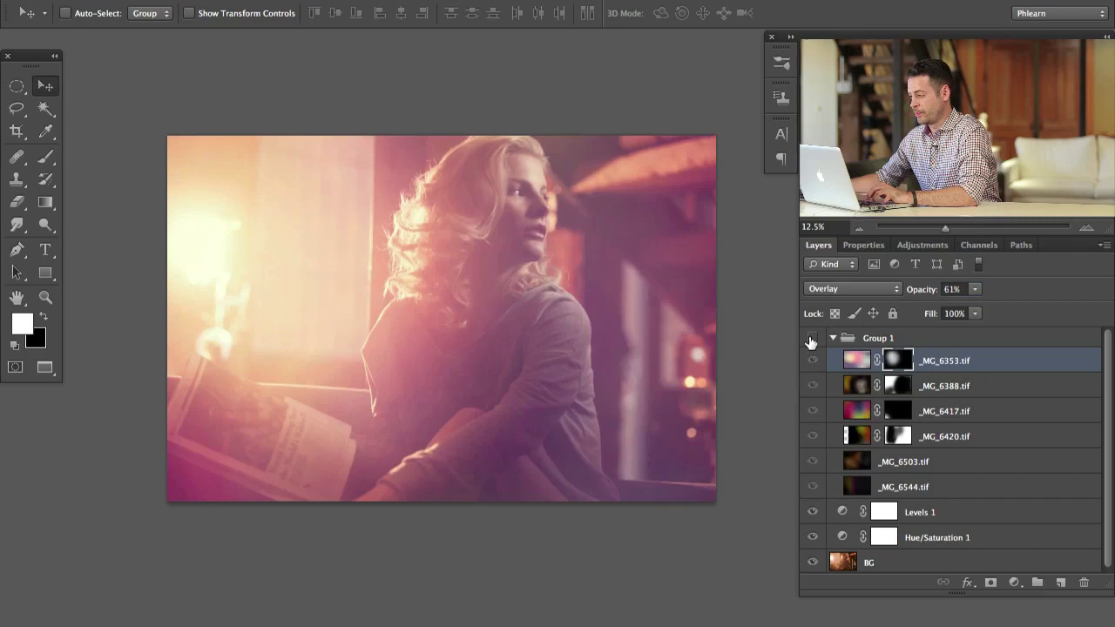
click(813, 338)
click(813, 338)
click(832, 338)
click(813, 338)
click(812, 338)
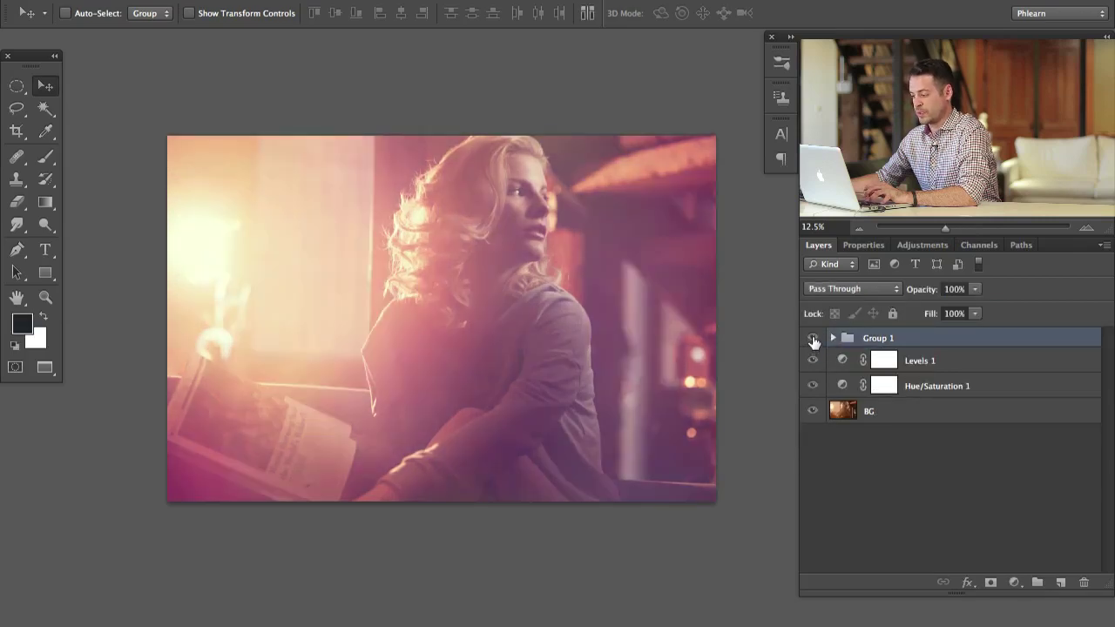
click(812, 338)
click(813, 338)
click(813, 338)
click(813, 338)
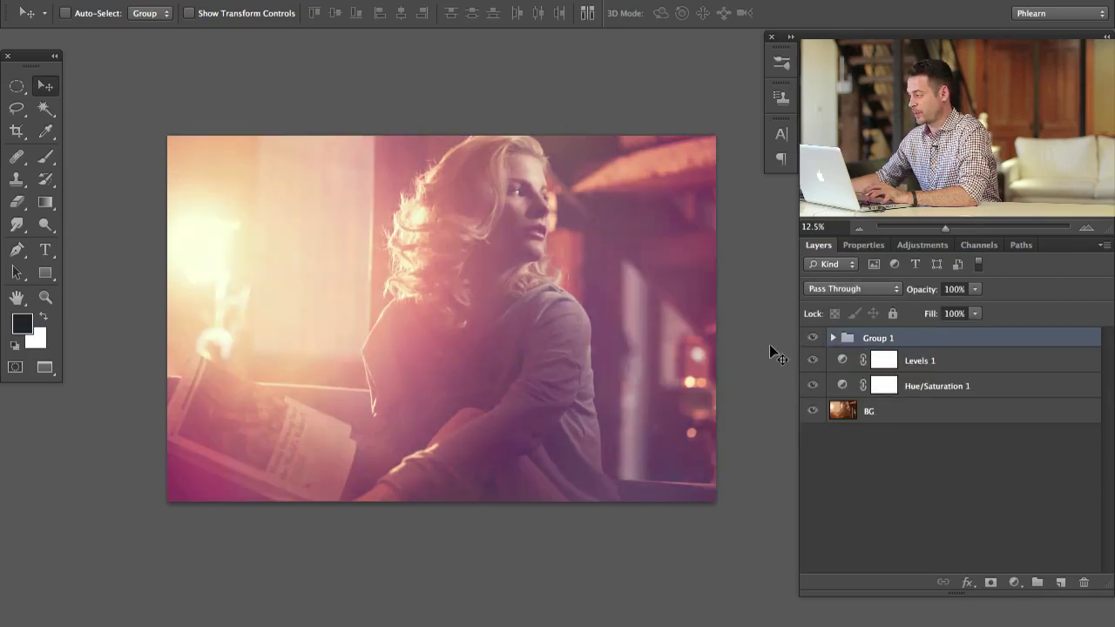
Zoom in and compare the graded image against the original BG photo alone
scroll(558, 332, up, 2)
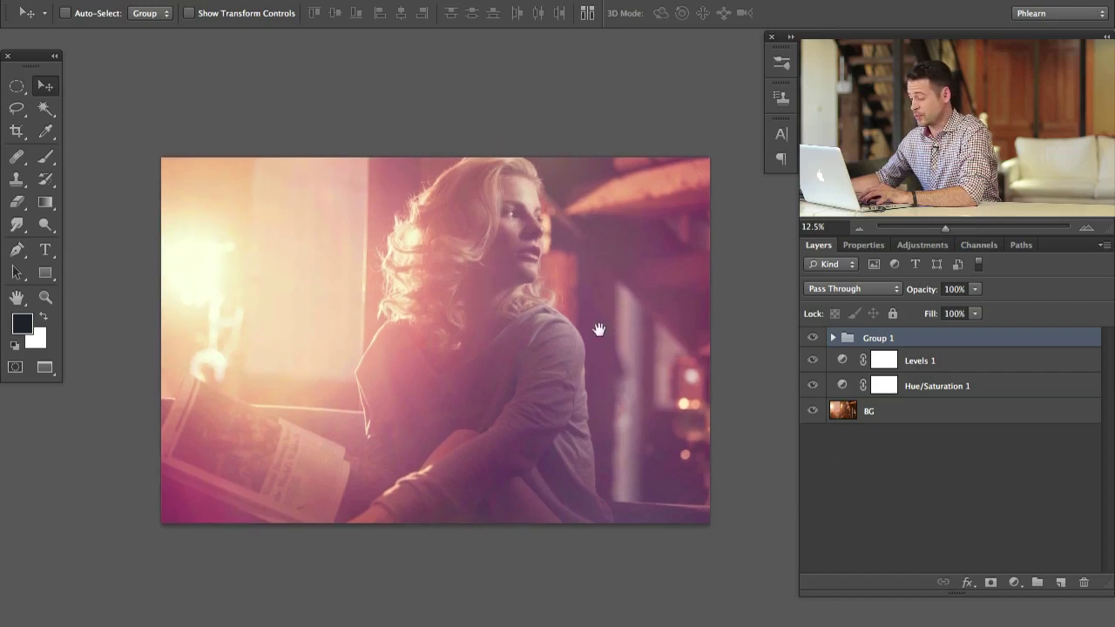
key(super+equal)
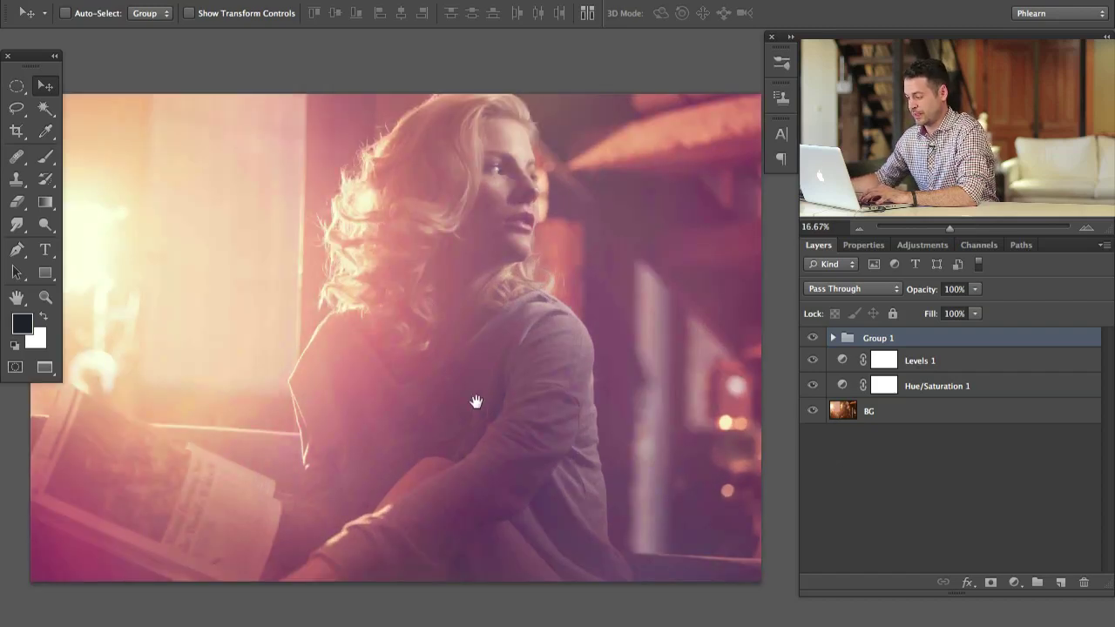
drag(476, 402, 496, 378)
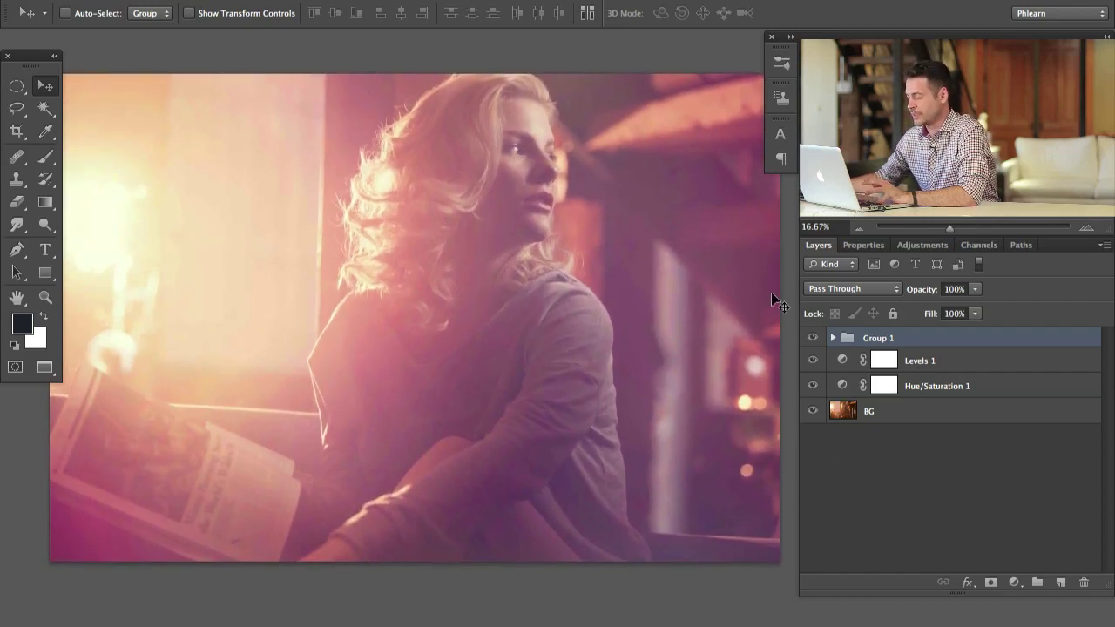
click(813, 338)
click(813, 337)
alt+click(812, 415)
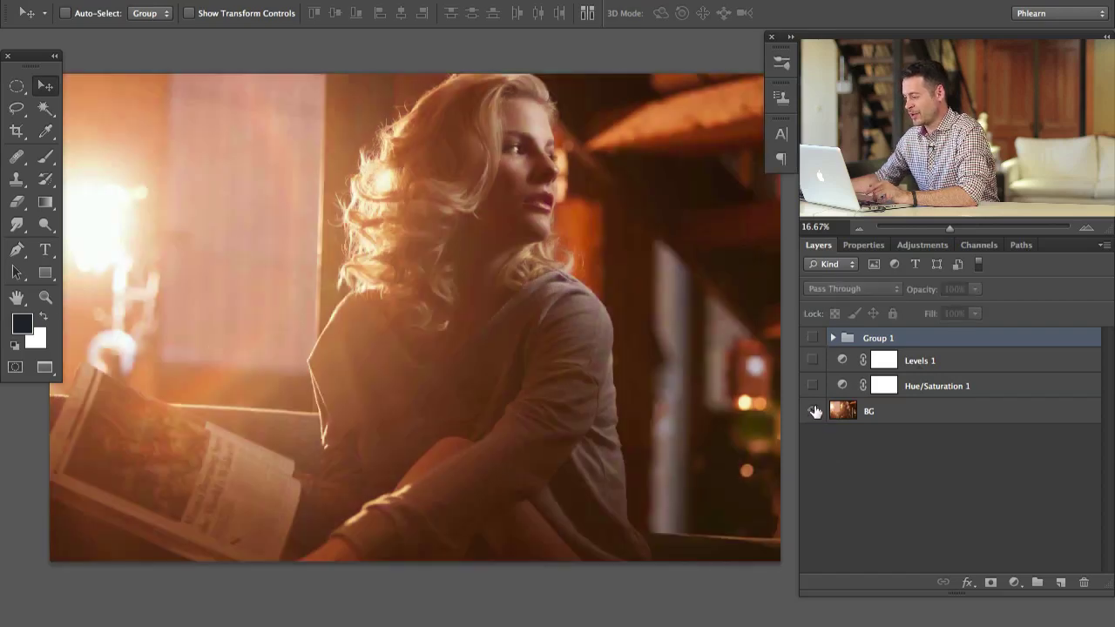
alt+click(813, 411)
alt+click(814, 411)
alt+click(813, 411)
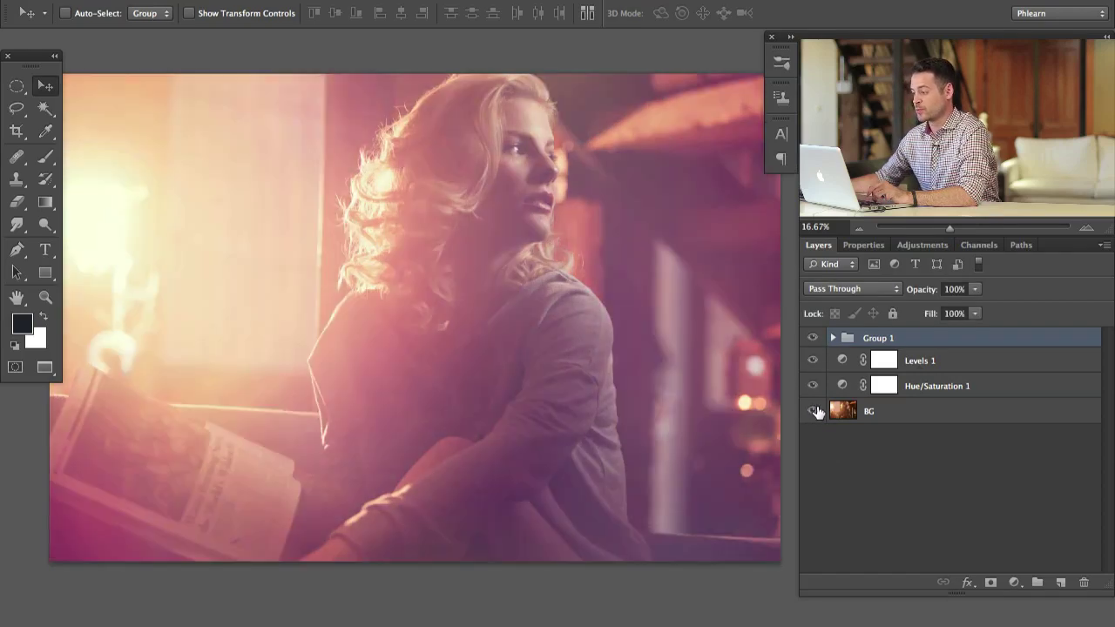
mouse_move(572, 361)
mouse_down()
mouse_move(563, 392)
mouse_move(577, 374)
mouse_up()
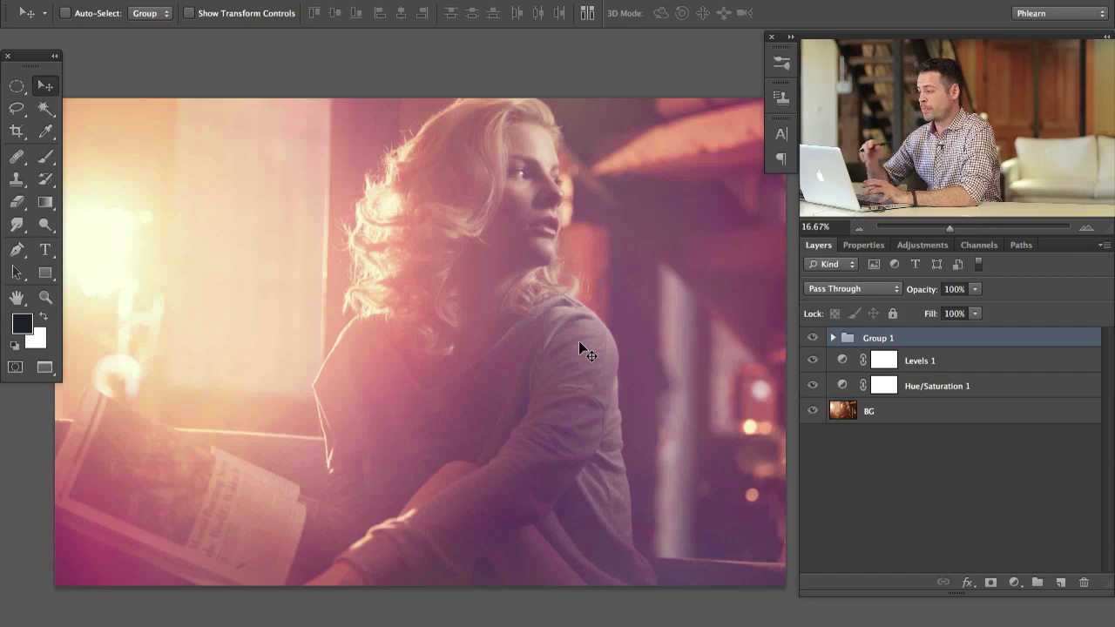
click(251, 5)
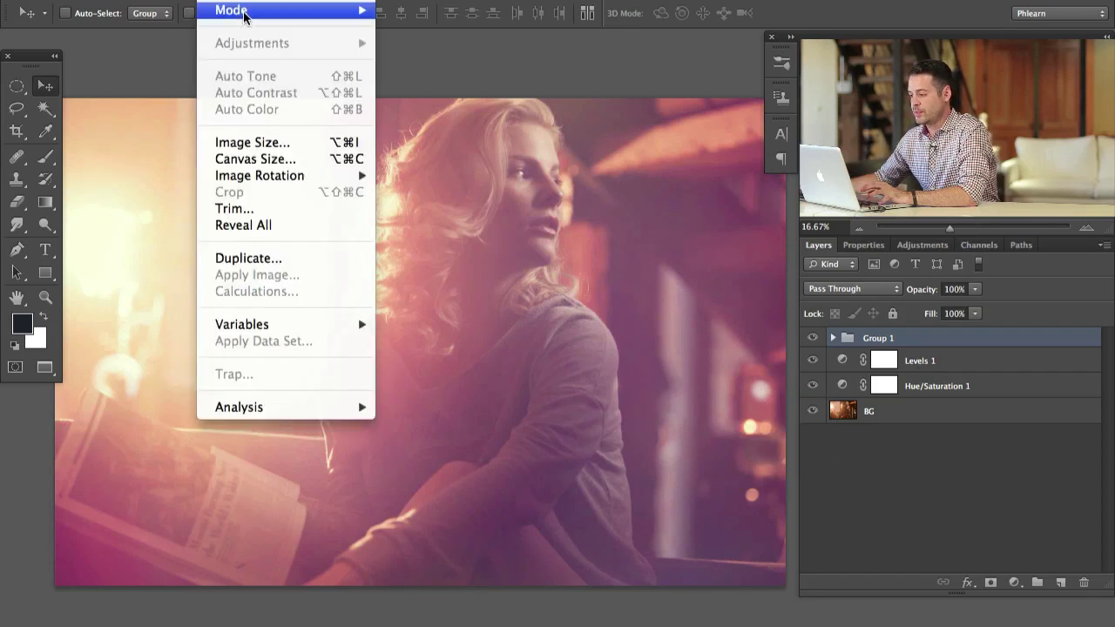
click(289, 139)
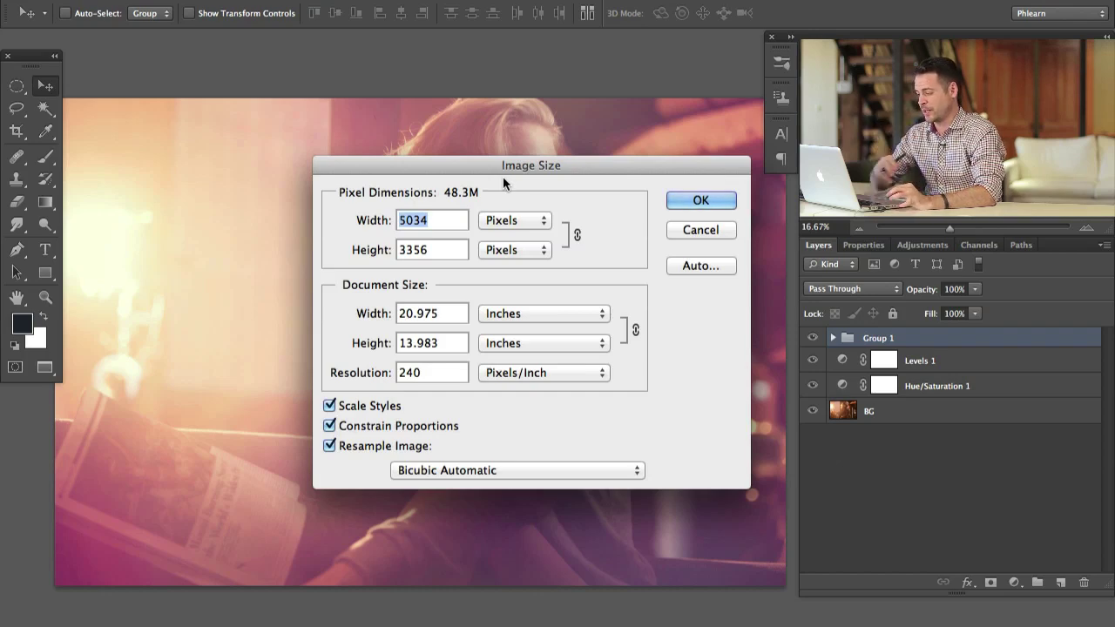
key(Escape)
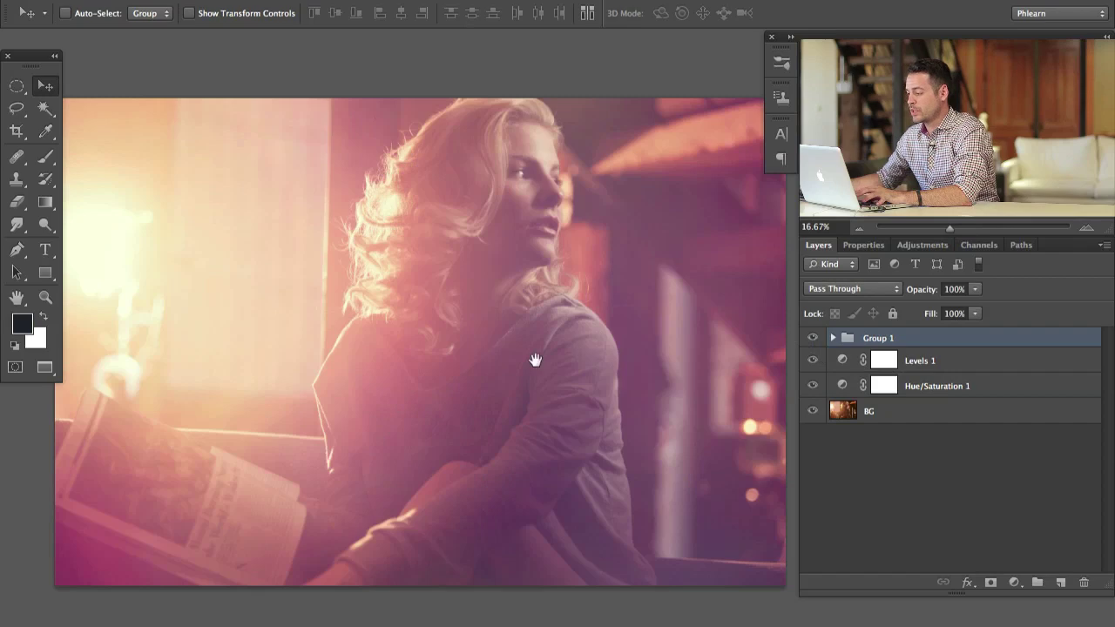
Compare with and without Group 1, then lower its opacity to 75%
drag(535, 360, 543, 370)
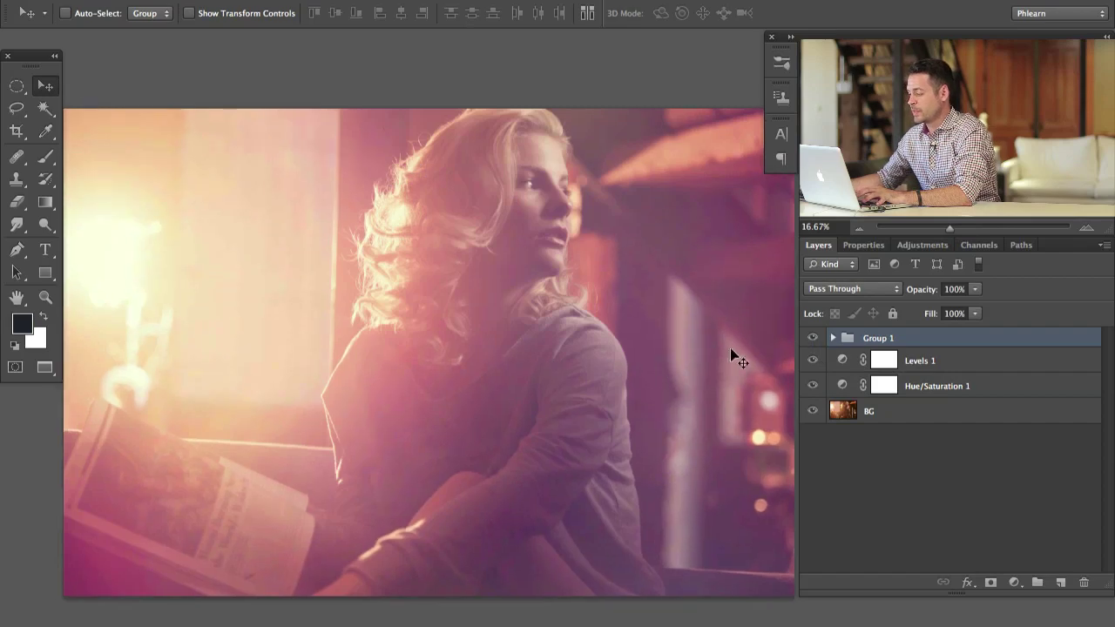
click(812, 338)
click(813, 338)
click(813, 338)
click(813, 338)
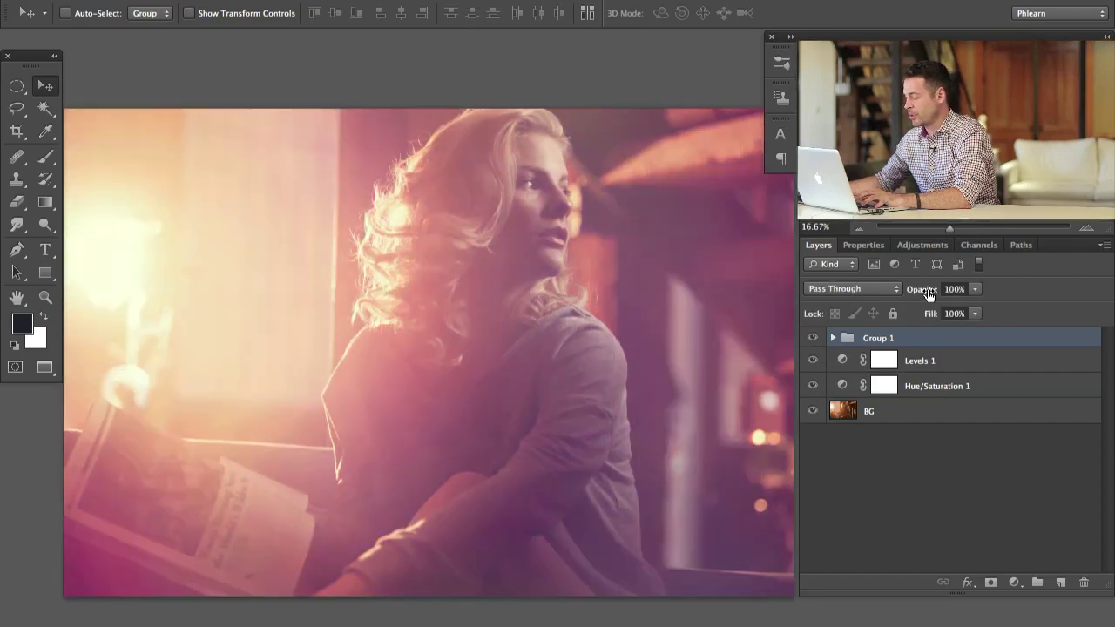
drag(924, 291, 902, 296)
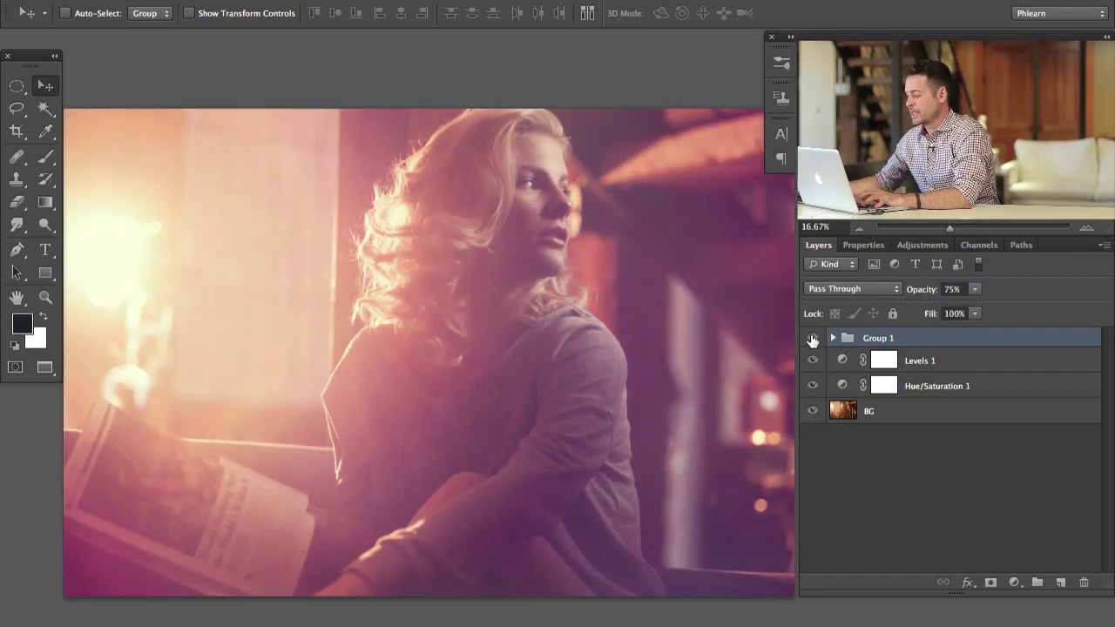
Stamp a merged copy of the visible image into a new Layer 1 on top
key(ctrl+alt+shift+n)
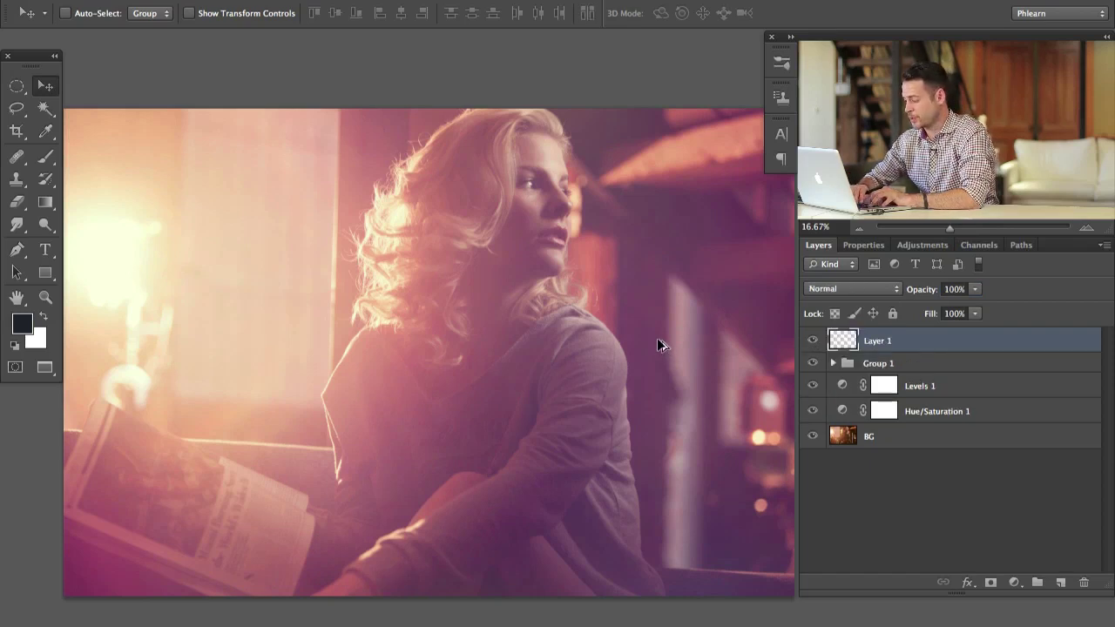
key(ctrl+alt+shift+e)
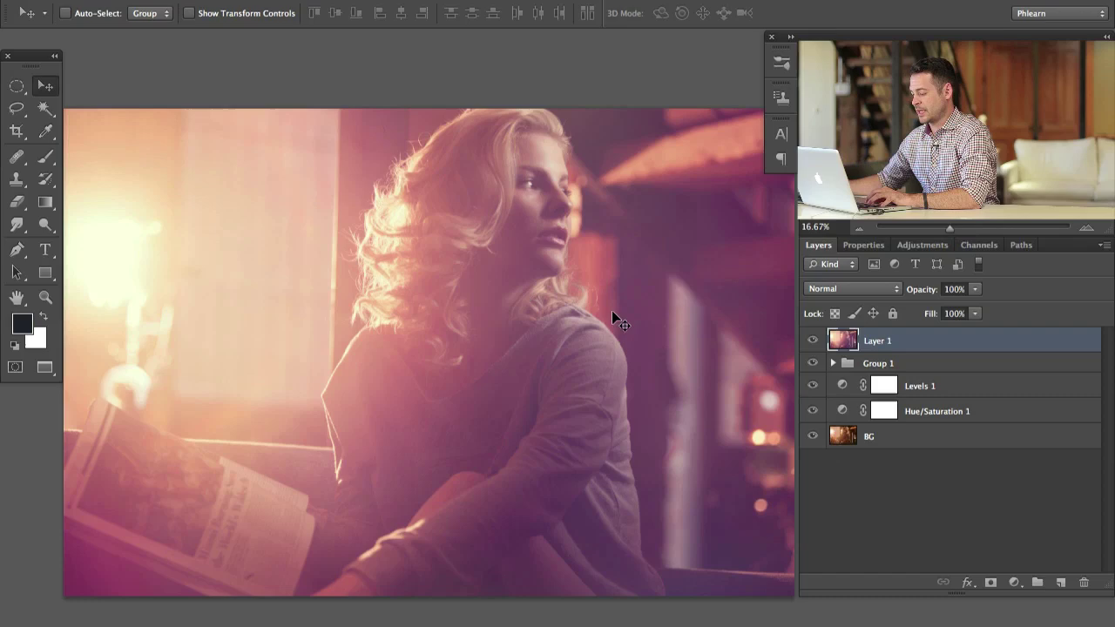
key(f)
key(f)
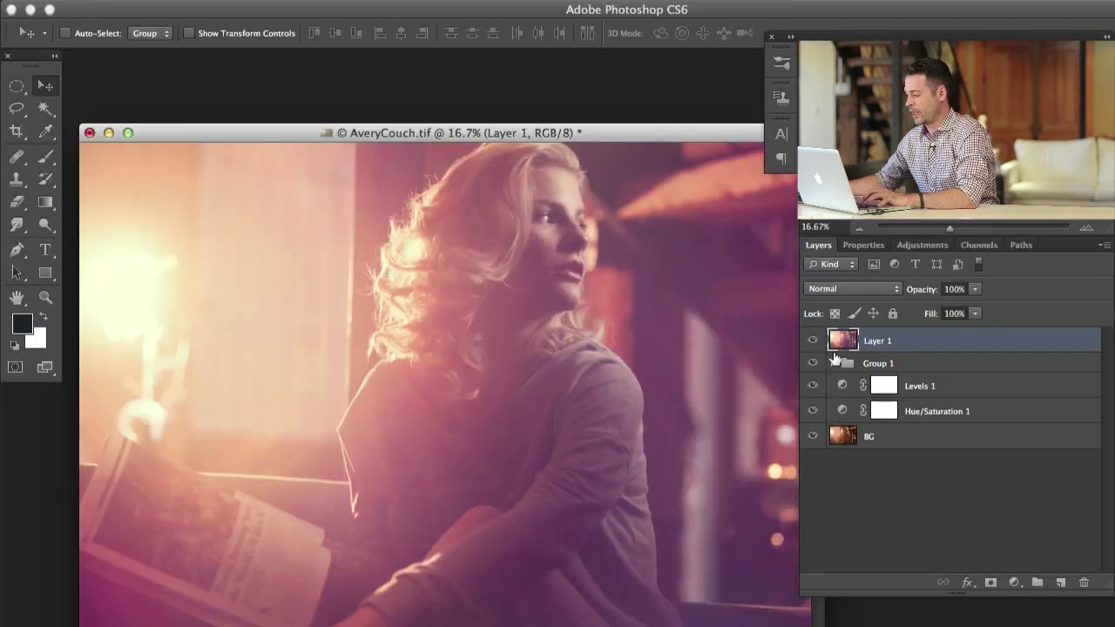
Duplicate Layer 1 into a new untitled document and arrange the document windows
right_click(902, 339)
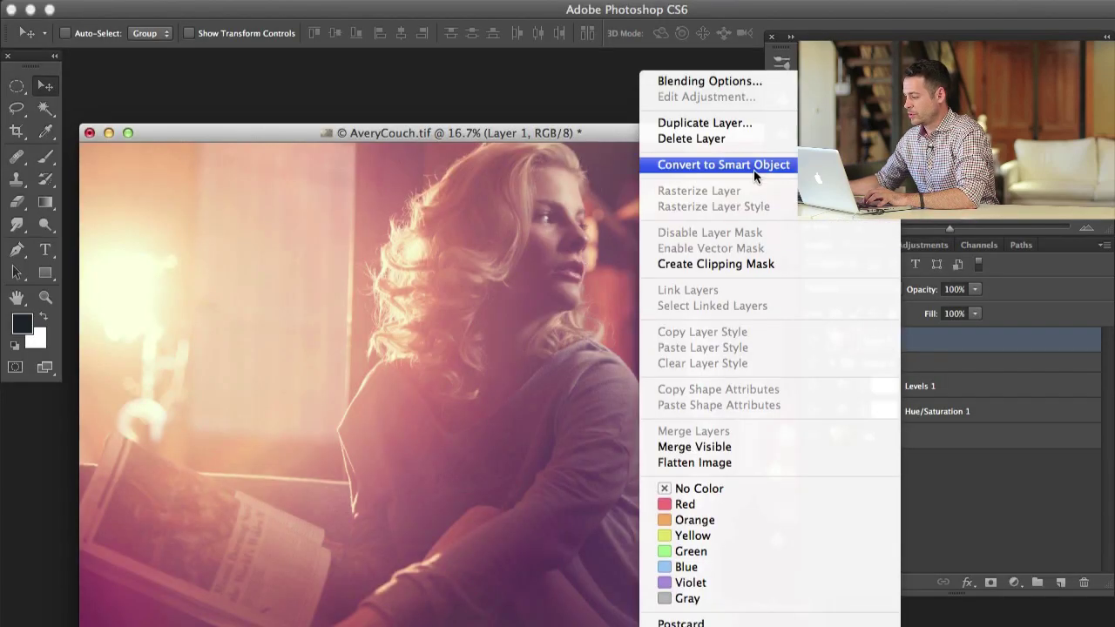
click(749, 123)
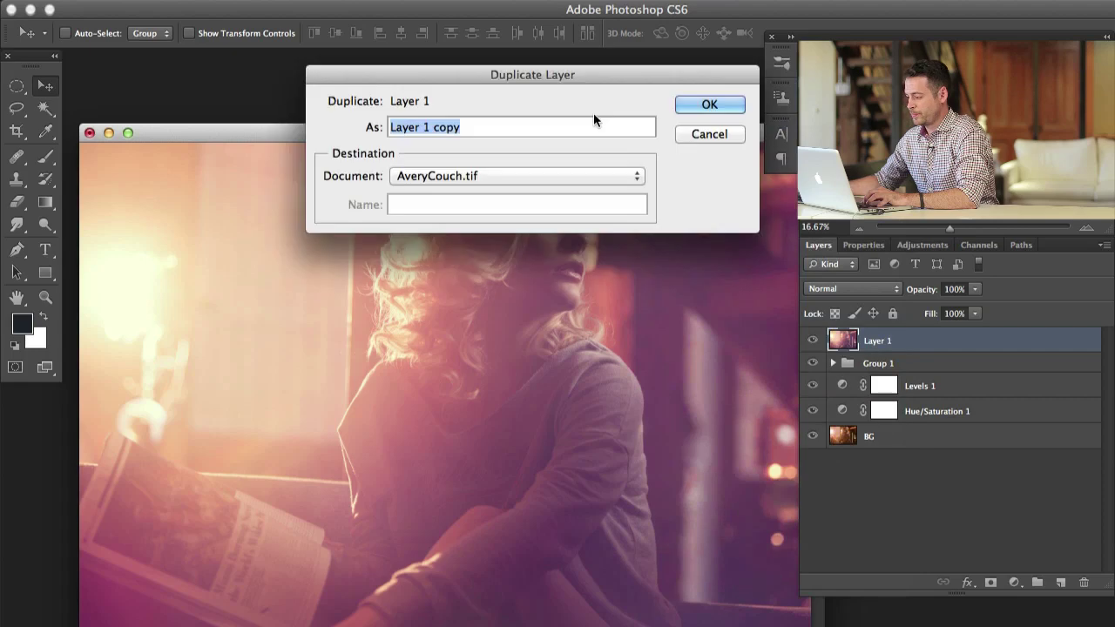
click(433, 175)
click(439, 189)
click(709, 105)
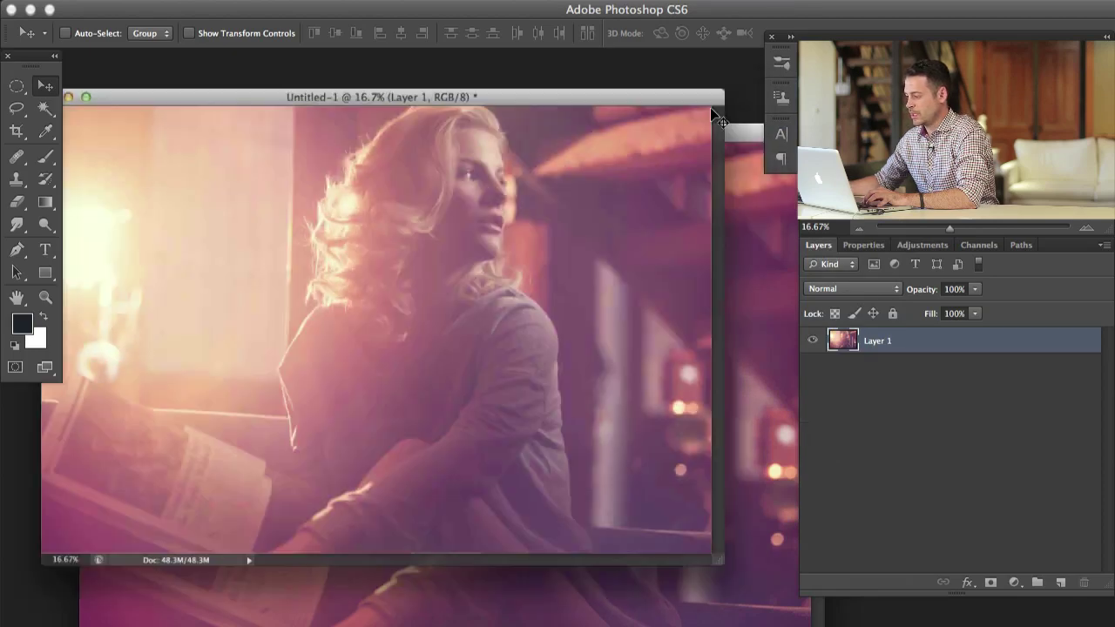
drag(609, 89, 502, 82)
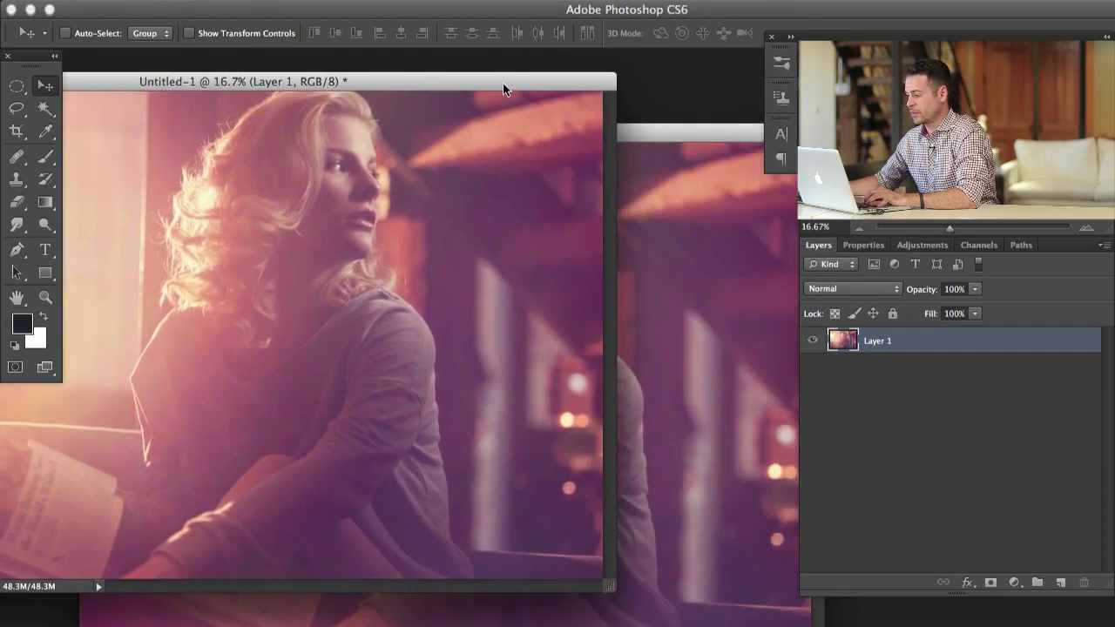
click(672, 129)
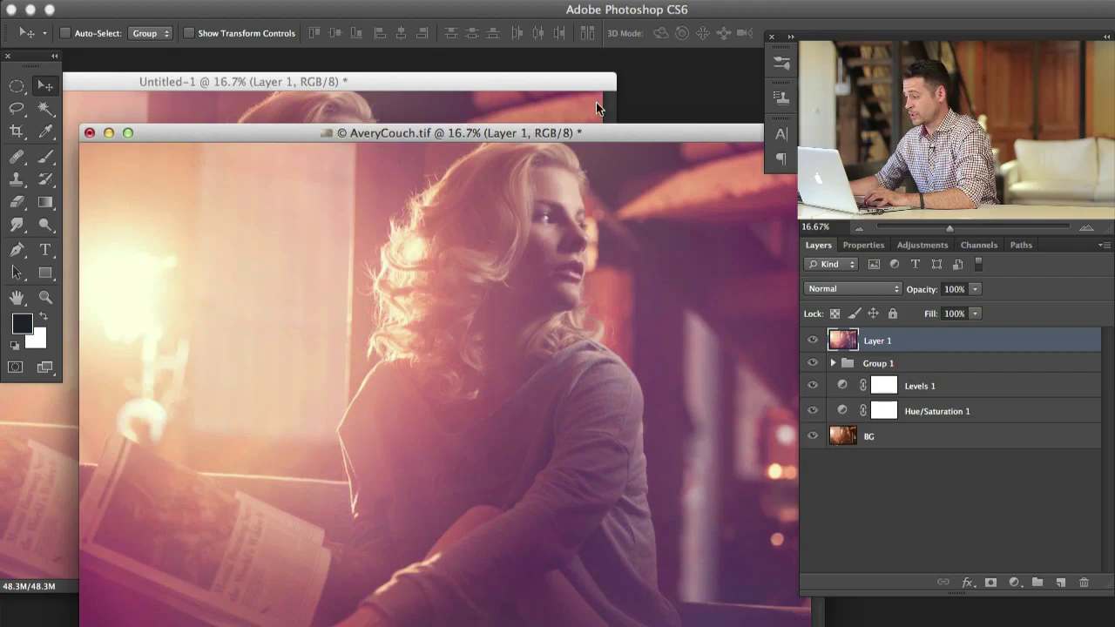
drag(580, 83, 653, 79)
click(725, 134)
Resize Untitled-1 to 730 px wide (730 × 487) and view it in full screen mode
click(225, 2)
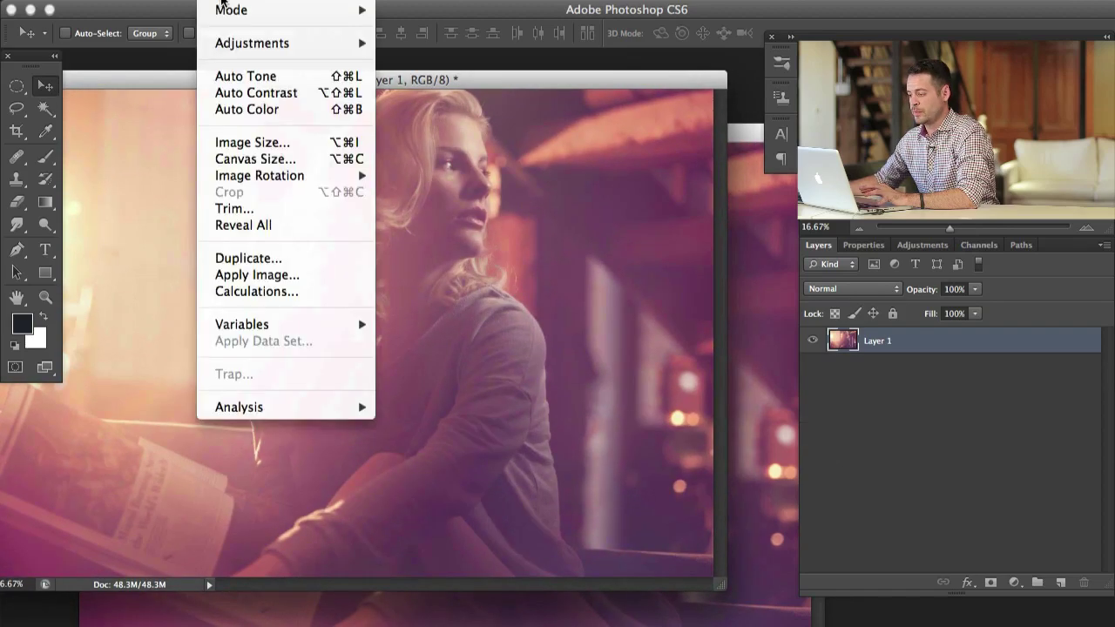
click(233, 142)
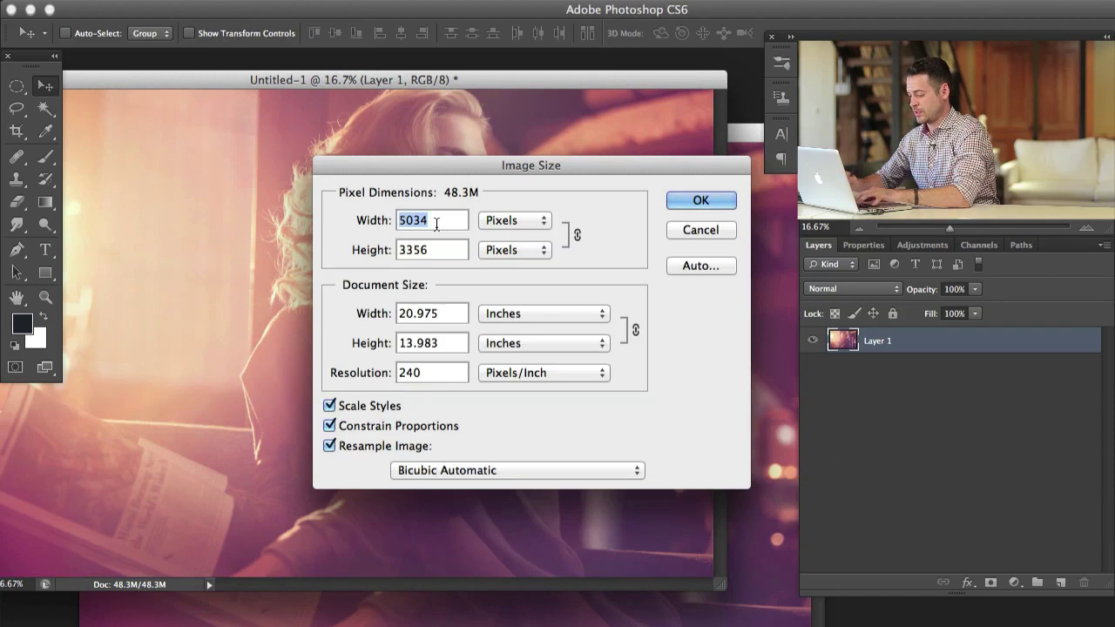
text(730)
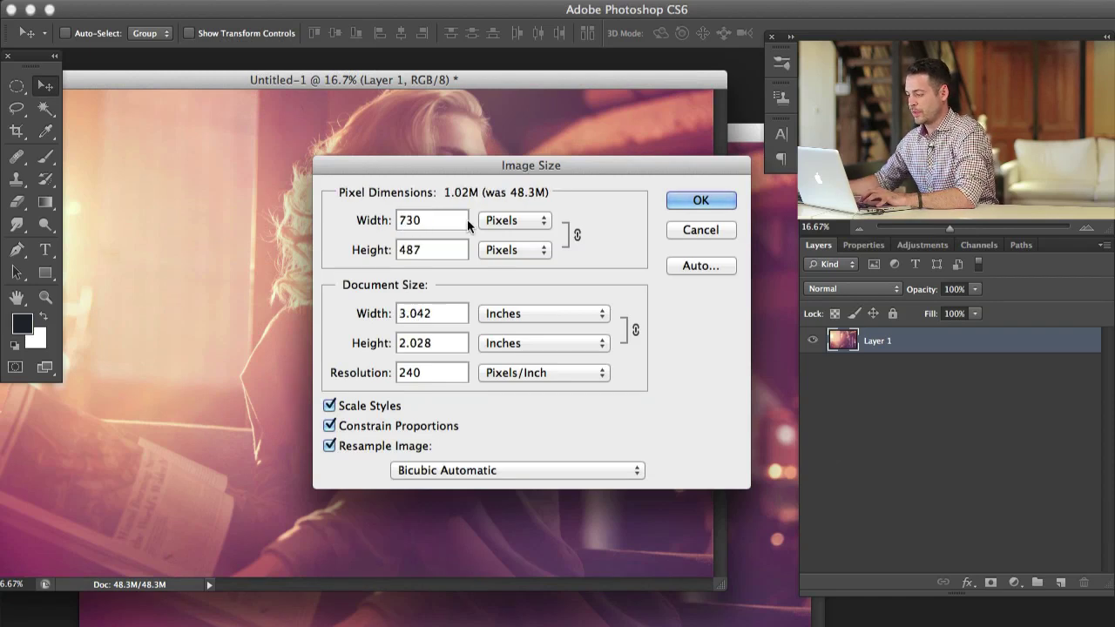
click(702, 202)
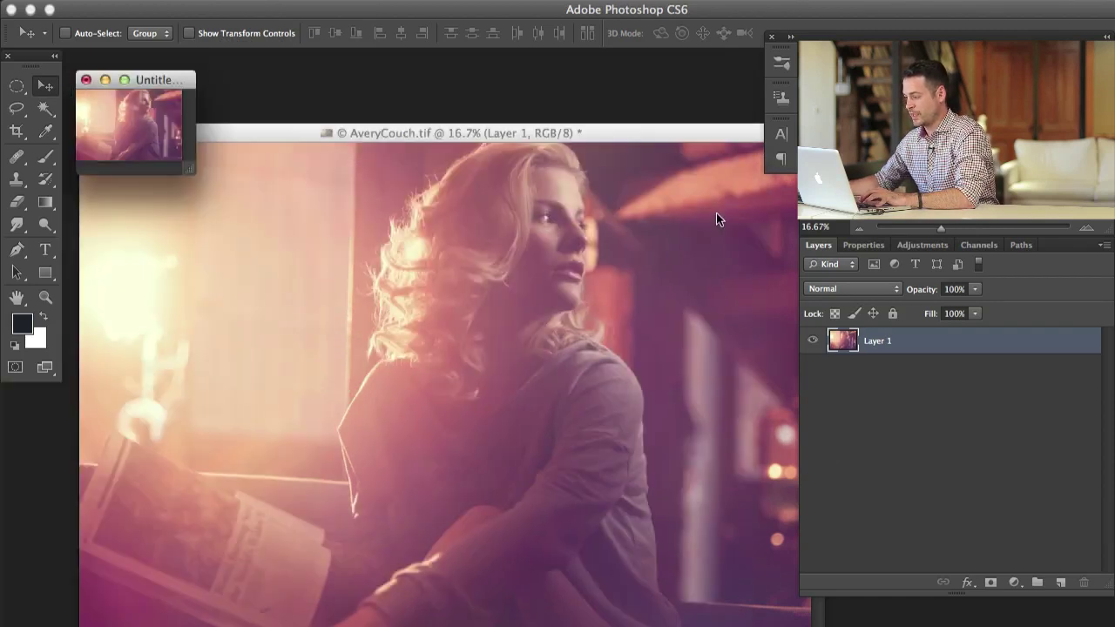
key(super+equal)
key(super+equal)
key(super+equal)
key(super+equal)
key(super+equal)
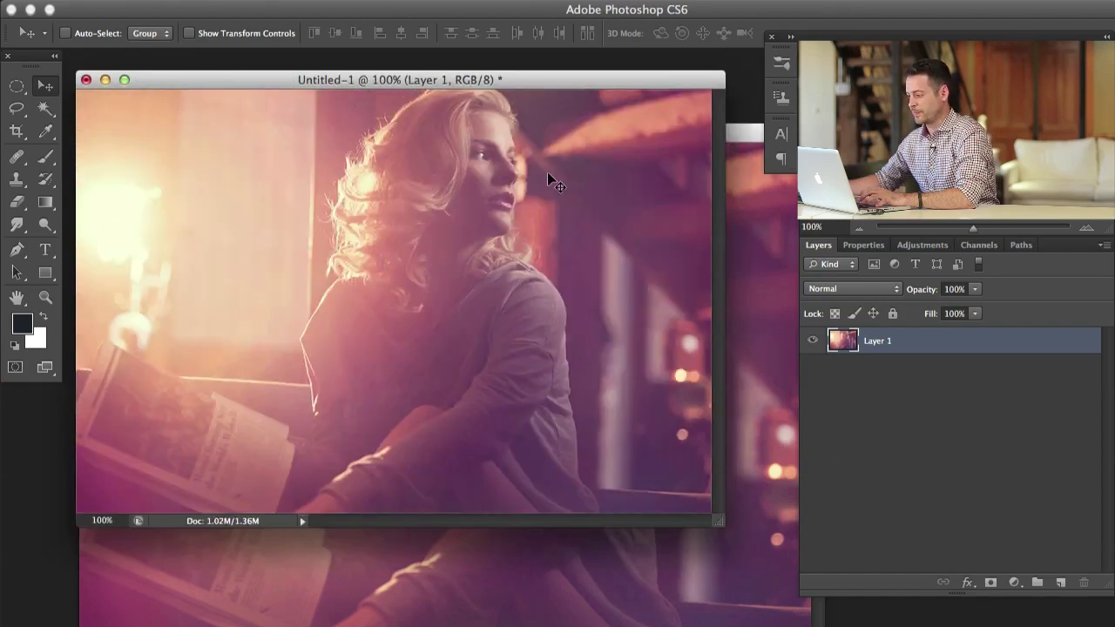
drag(527, 76, 549, 72)
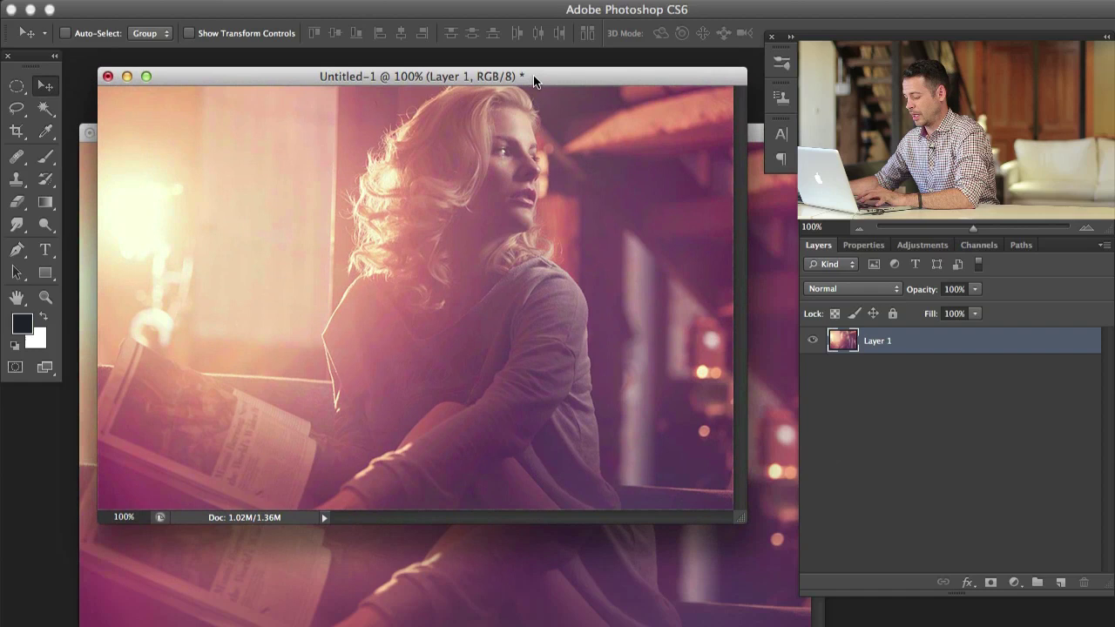
key(f)
drag(560, 349, 456, 326)
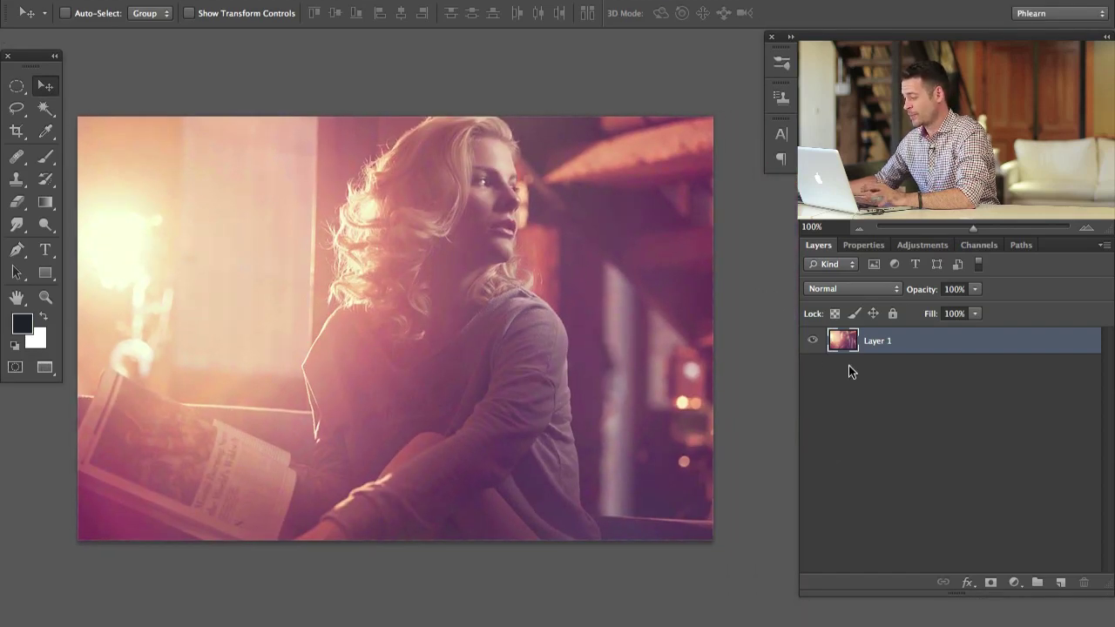
Create Layer 2 above Layer 1 and fill it with 50% Gray
key(ctrl+alt+shift+n)
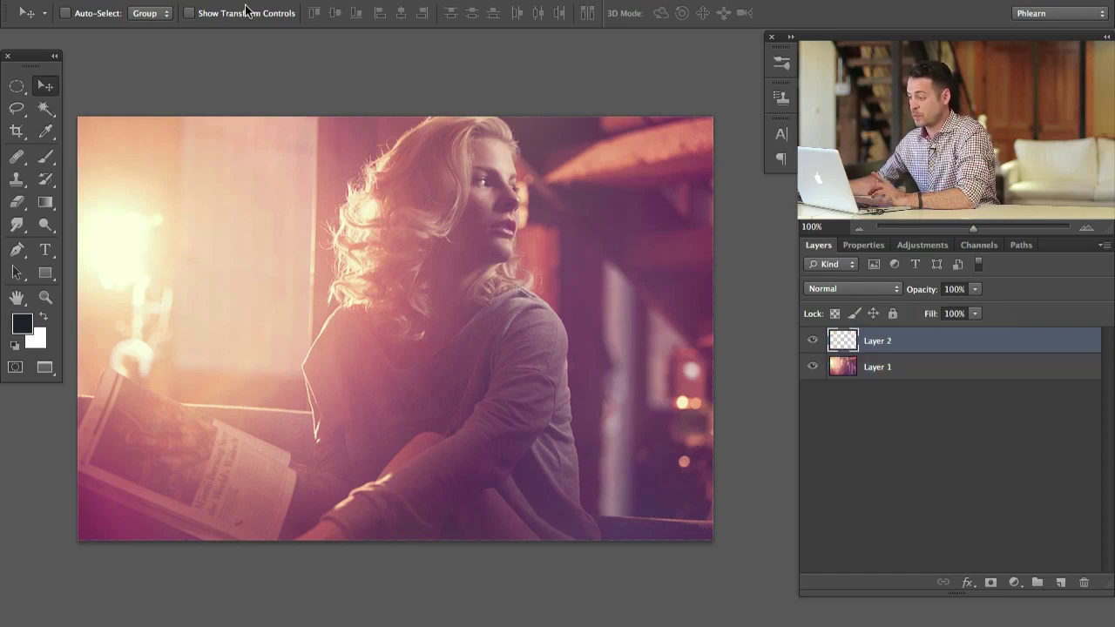
click(186, 1)
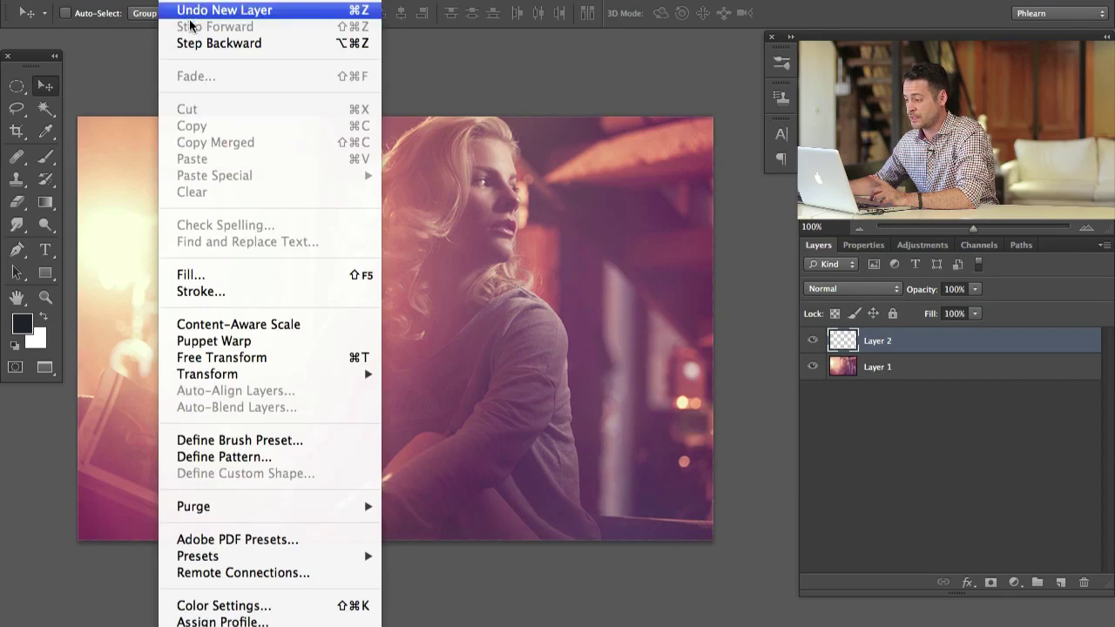
click(216, 277)
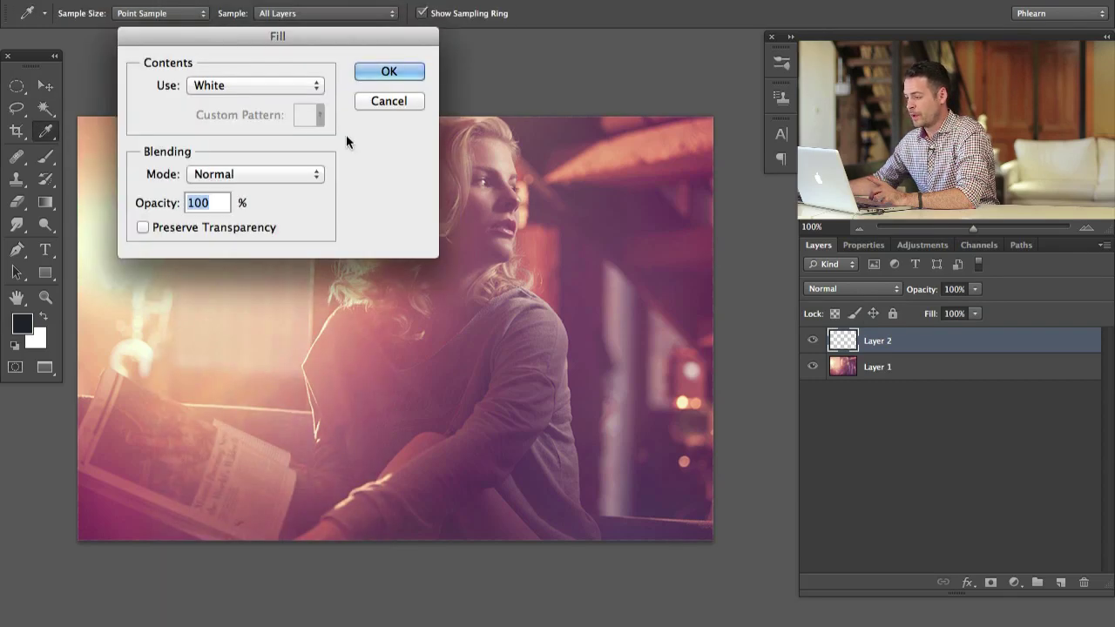
click(266, 85)
click(270, 70)
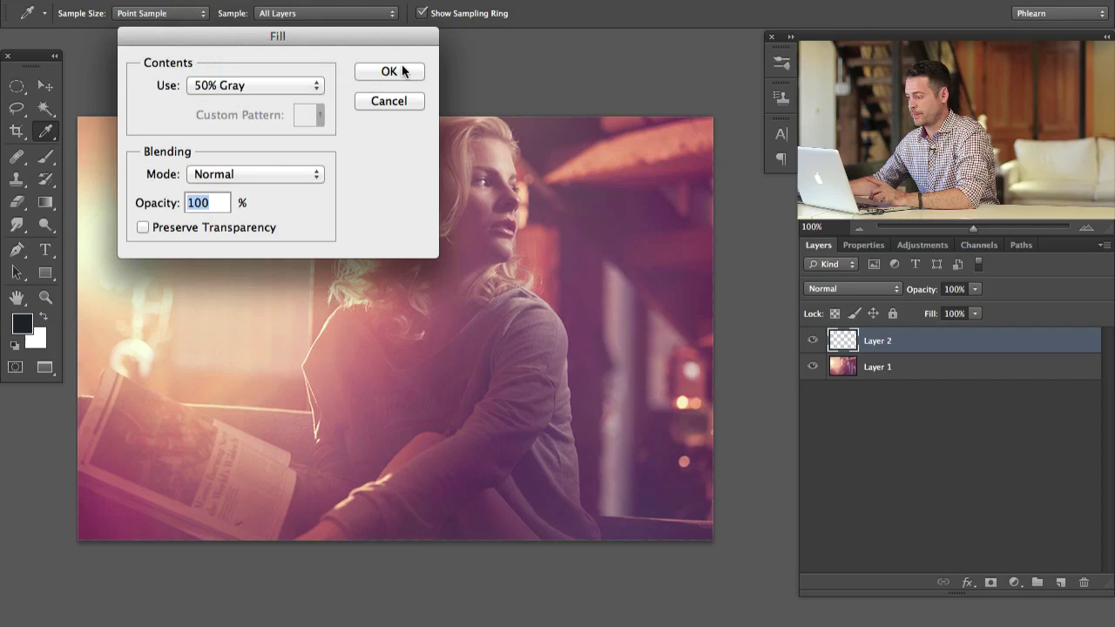
click(398, 72)
key(v)
drag(537, 333, 581, 318)
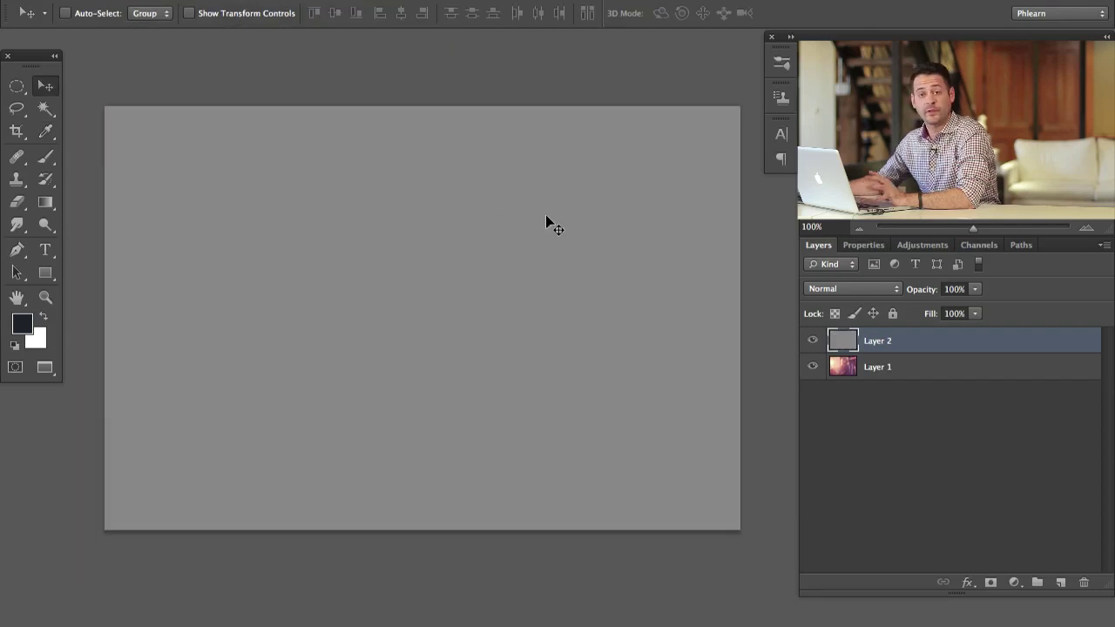
Apply colour Add Noise to Layer 2 with Uniform distribution at 28.33%
click(419, 3)
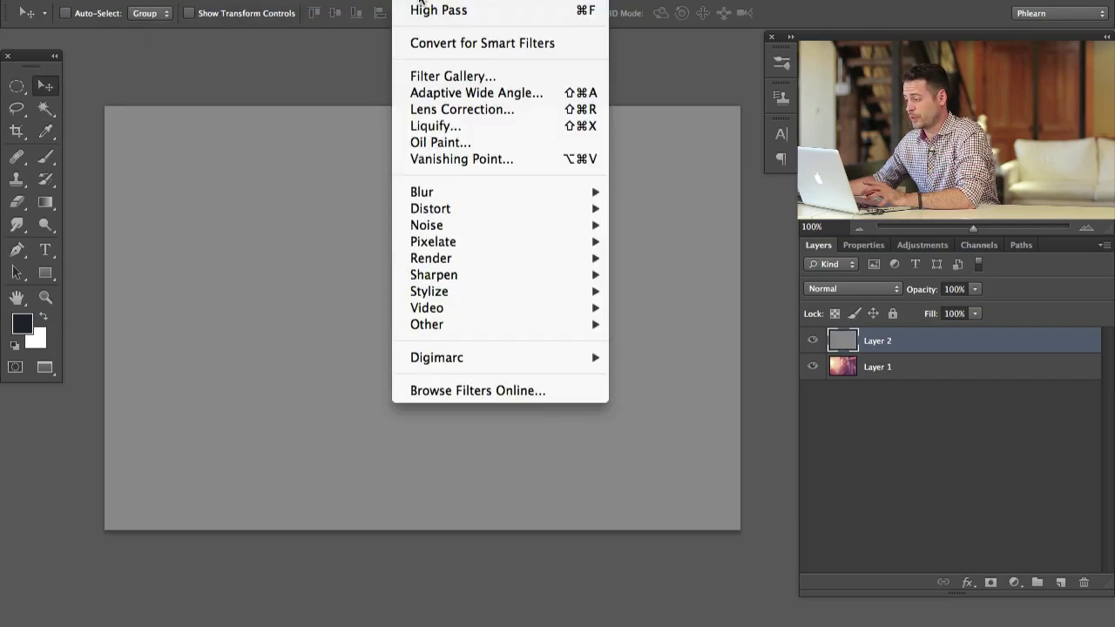
mouse_move(456, 224)
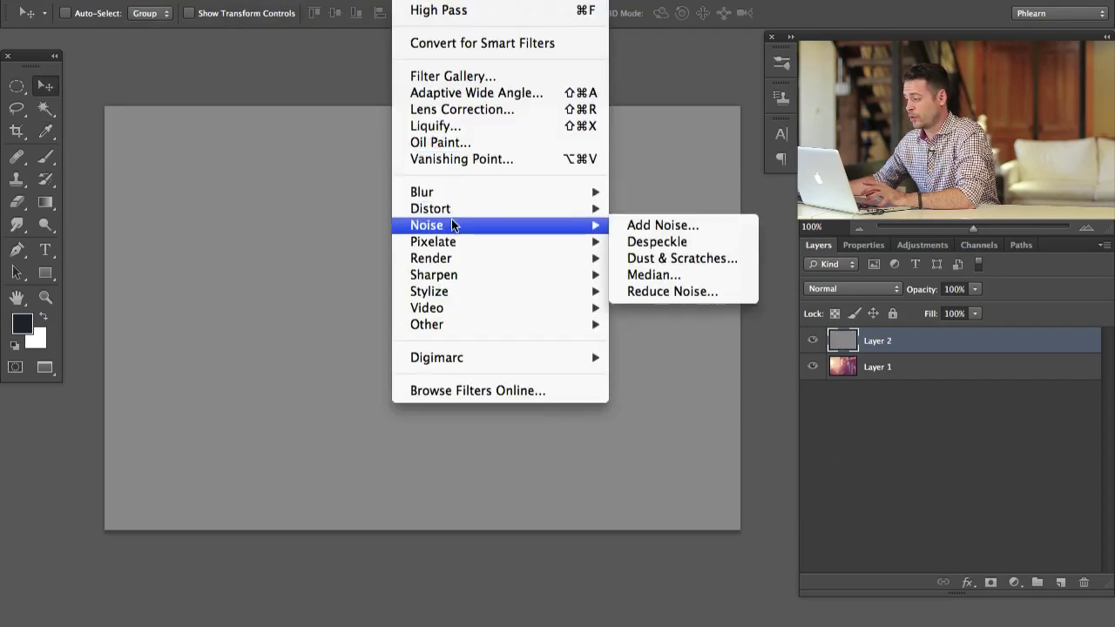
click(684, 224)
drag(732, 241, 691, 127)
click(642, 473)
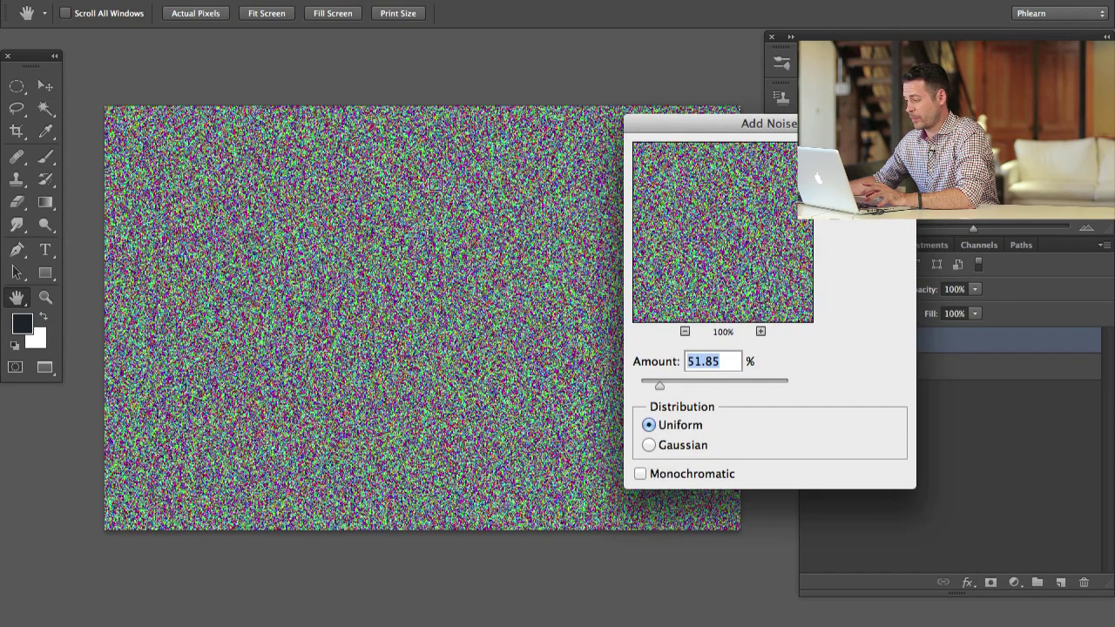
click(653, 446)
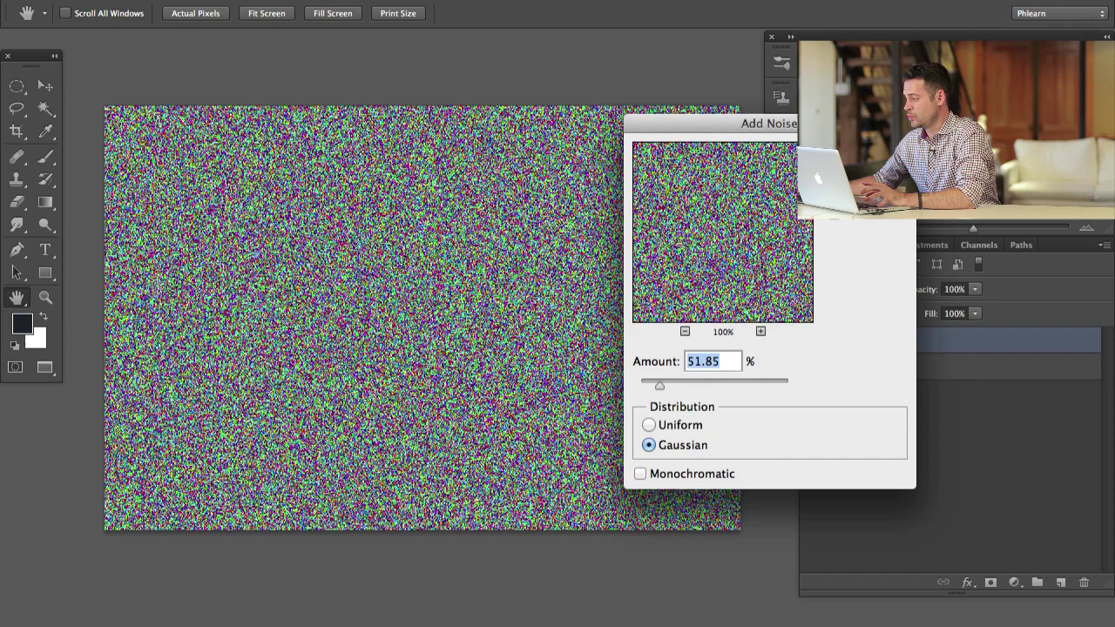
click(622, 418)
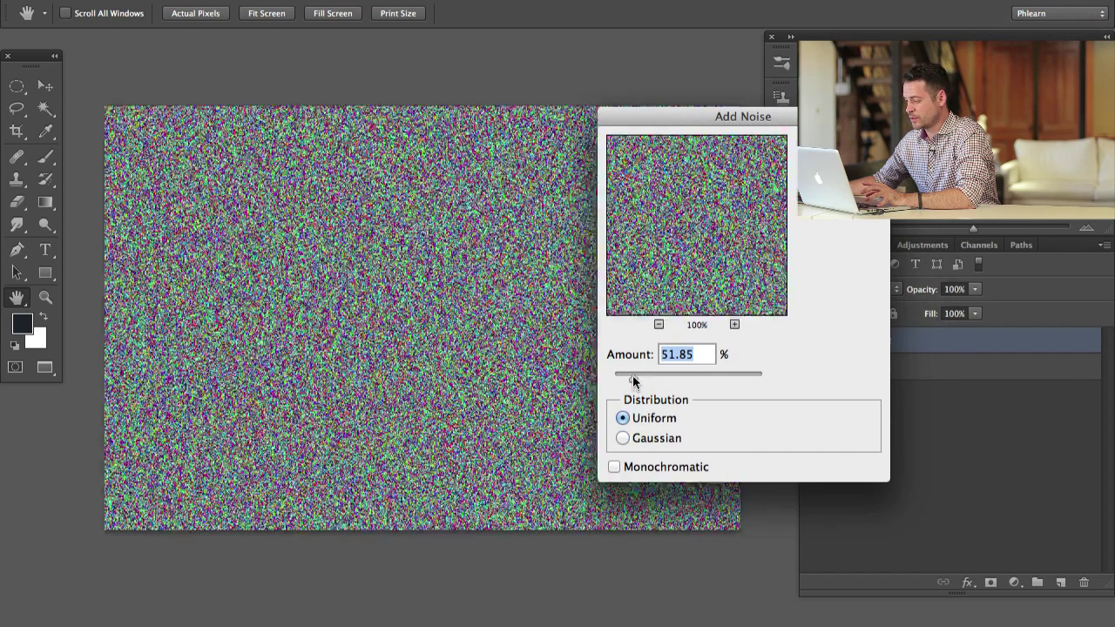
drag(634, 378, 720, 381)
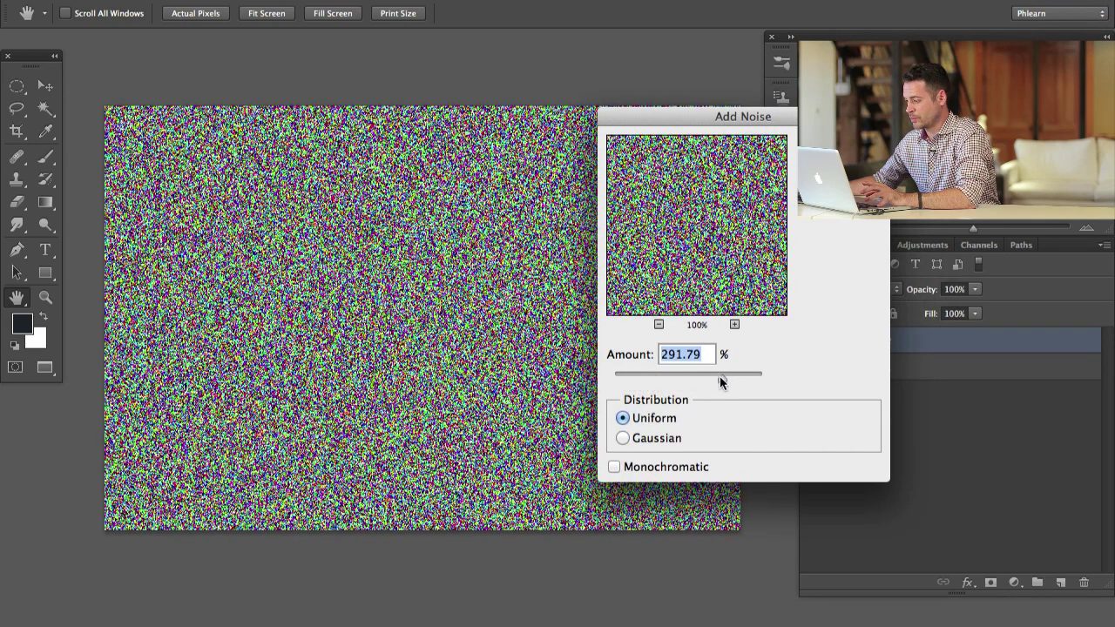
click(626, 379)
click(622, 379)
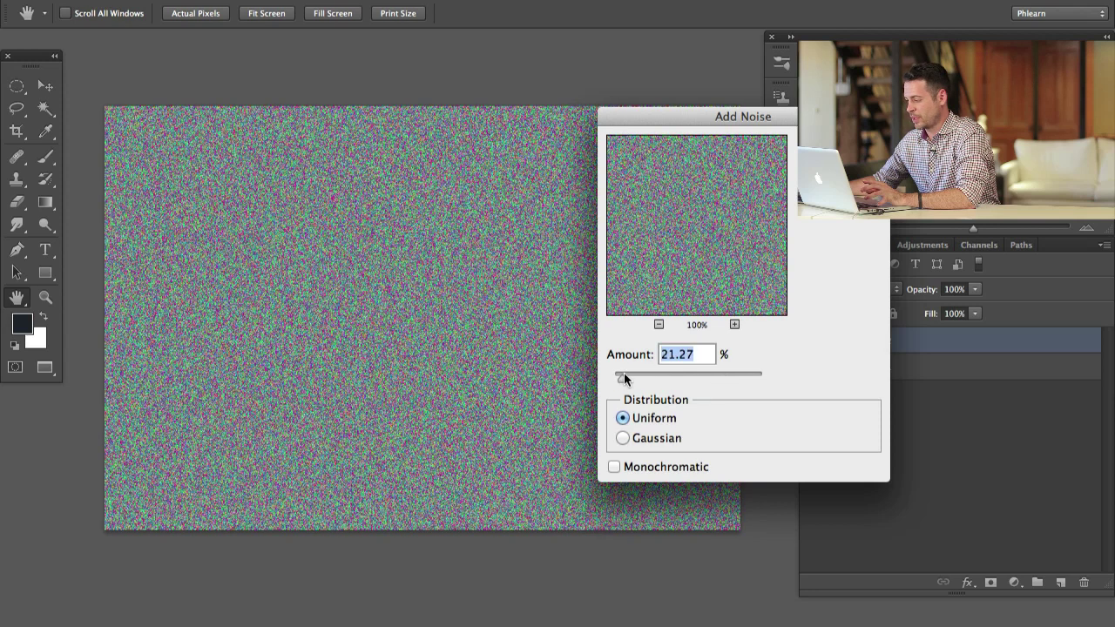
drag(622, 379, 626, 379)
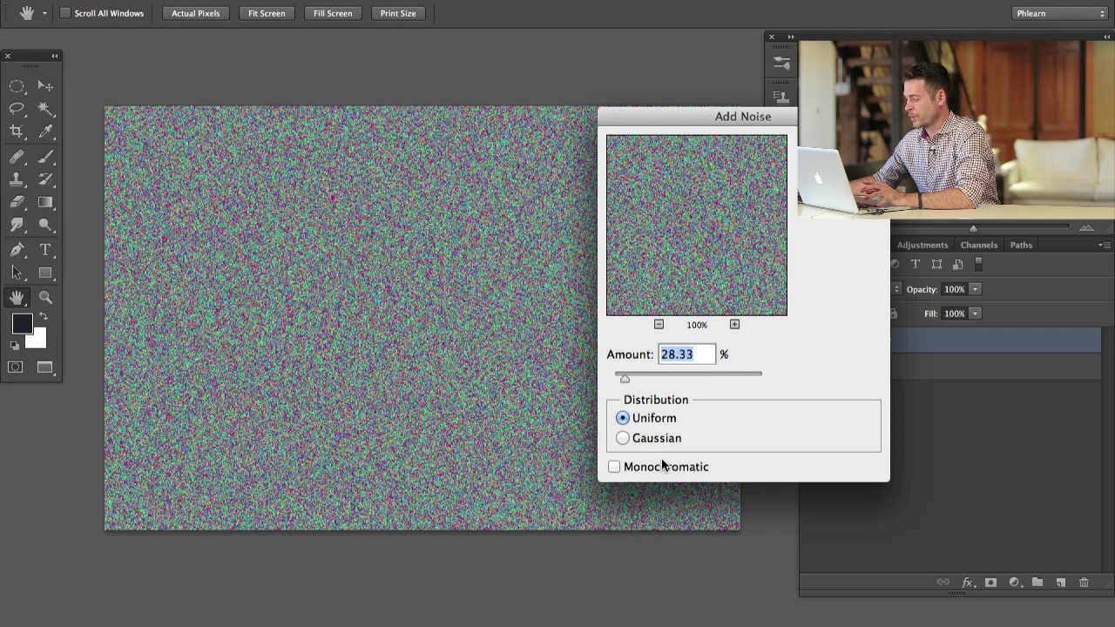
key(Return)
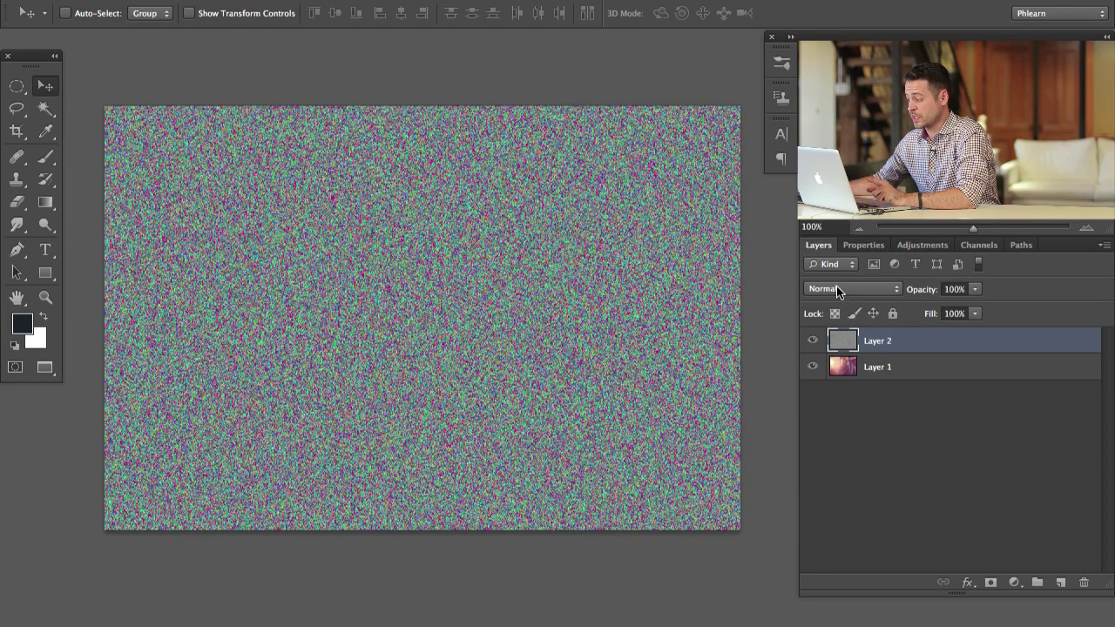
Set the noise layer to Soft Light blend mode at 30% opacity
click(836, 286)
click(843, 464)
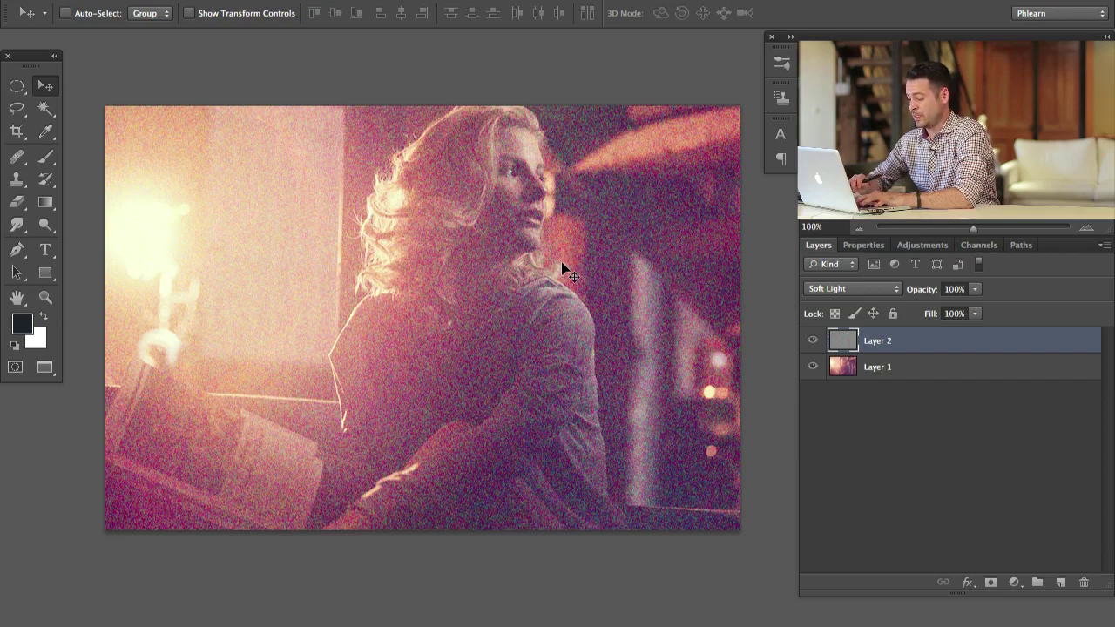
key(3)
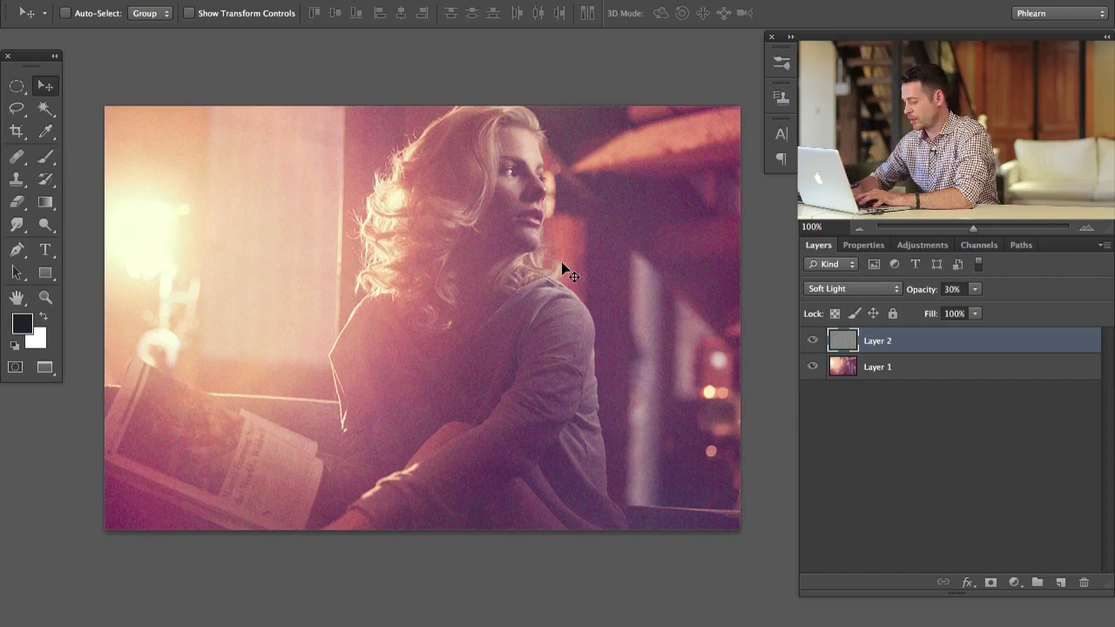
scroll(561, 262, up, 3)
scroll(561, 261, down, 3)
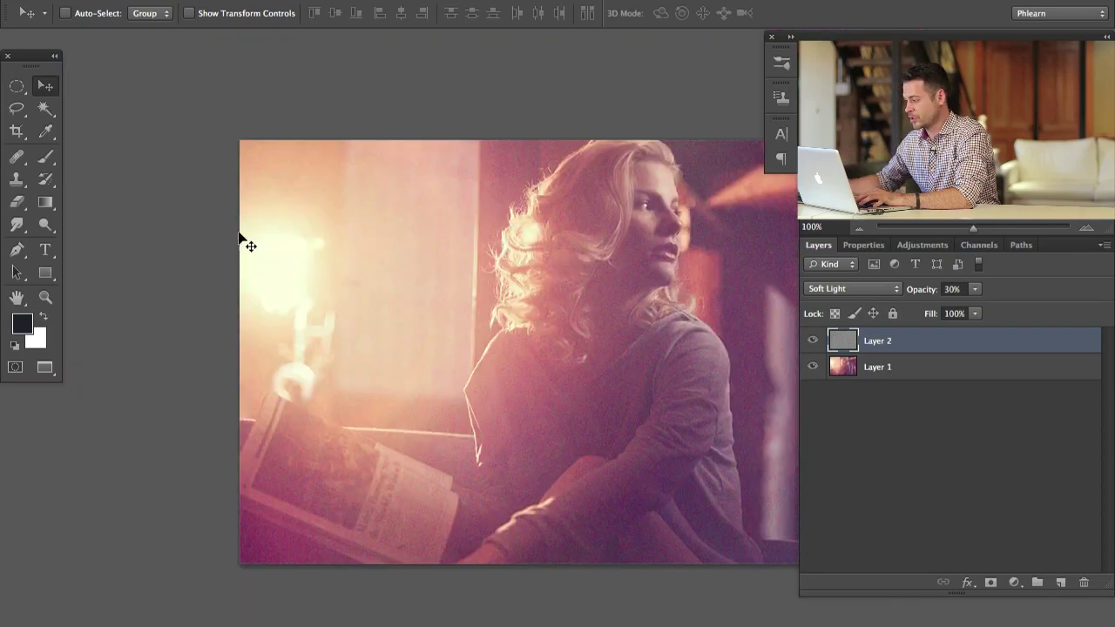
scroll(488, 351, down, 2)
scroll(488, 351, right, 2)
Drop Layer 2's saturation to -40 with Hue/Saturation
key(super+u)
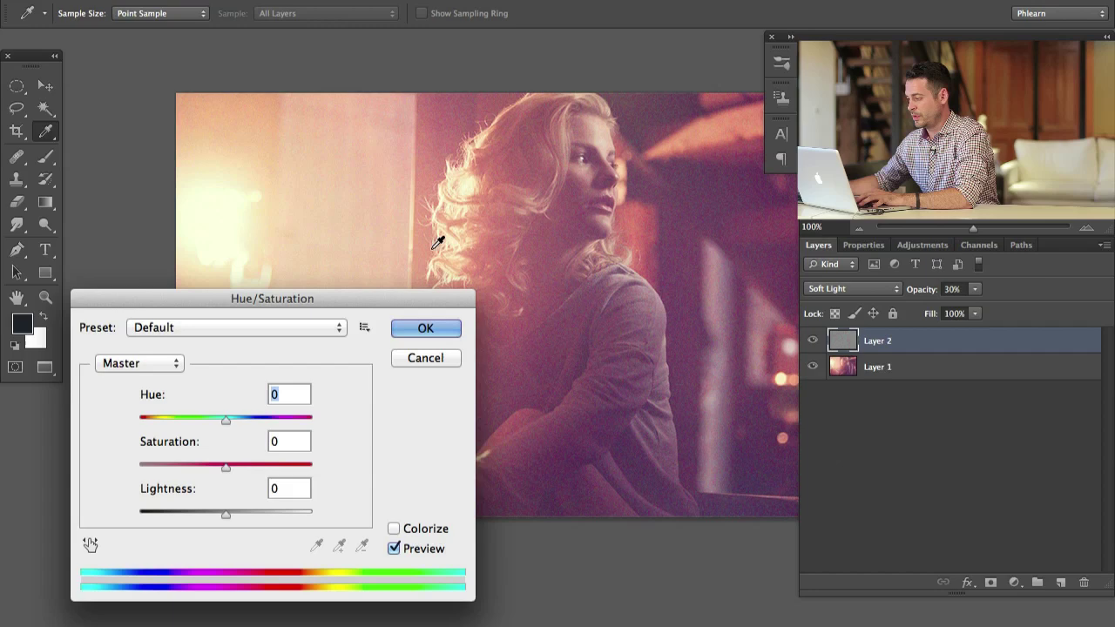
scroll(500, 256, down, 2)
scroll(500, 256, right, 1)
drag(373, 299, 361, 299)
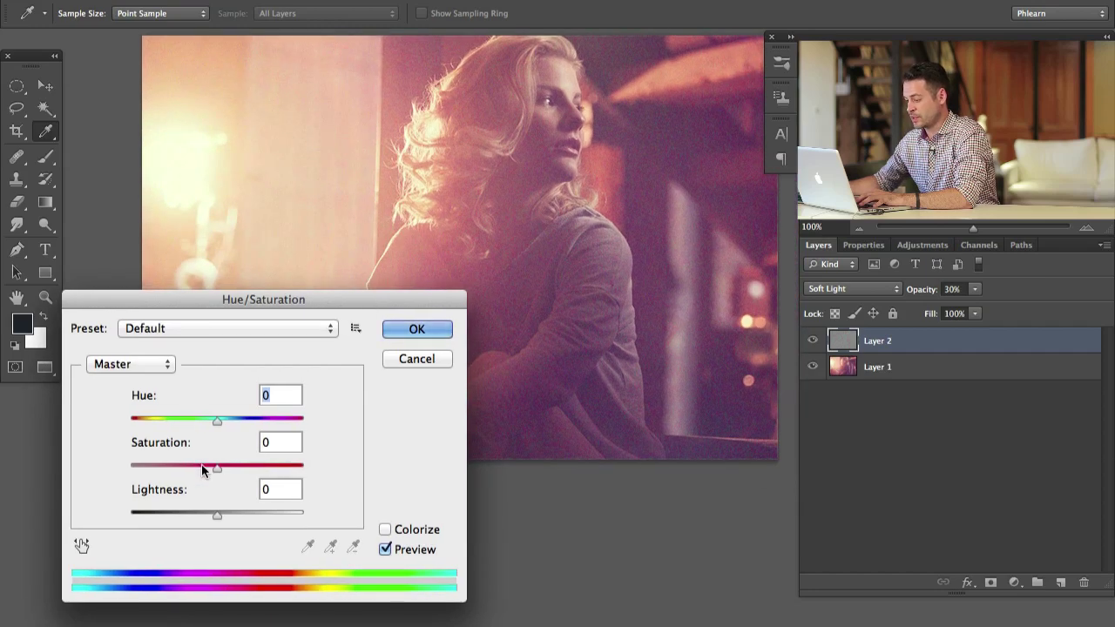
mouse_move(204, 465)
mouse_down()
mouse_move(141, 460)
mouse_move(182, 468)
mouse_up()
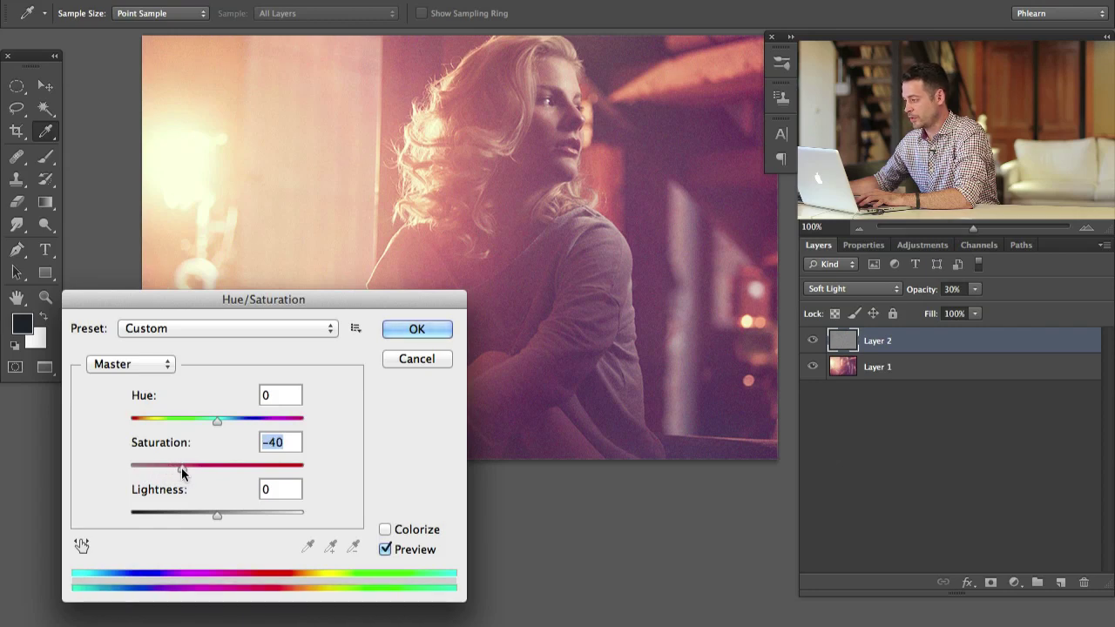
click(418, 329)
key(v)
drag(540, 302, 519, 362)
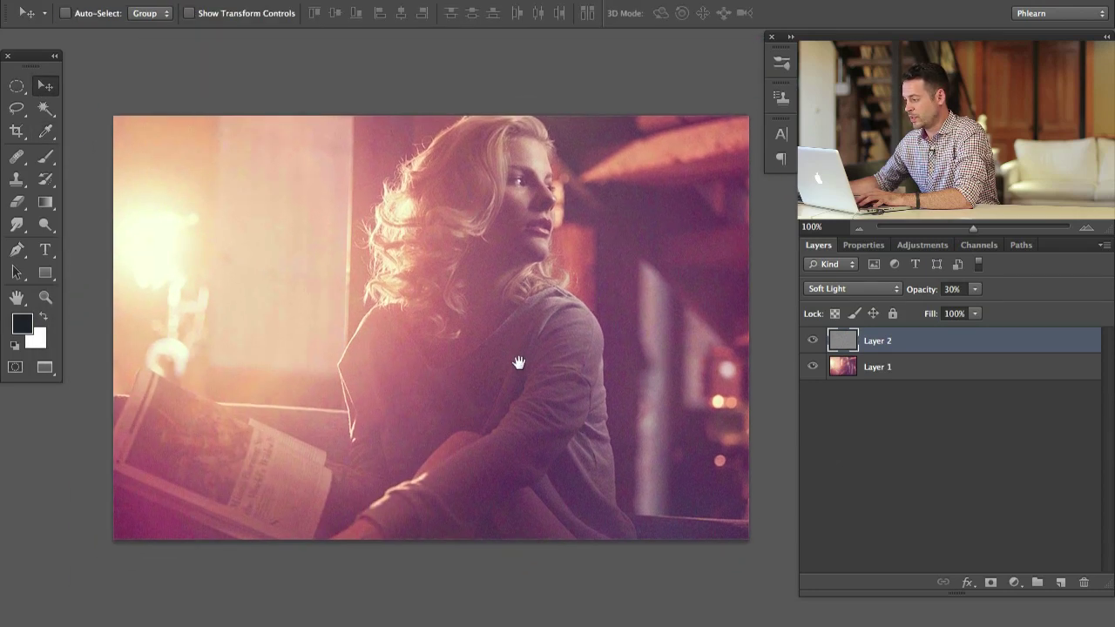
Set the grain layer's opacity to 25%
click(811, 342)
click(811, 342)
click(811, 342)
click(810, 343)
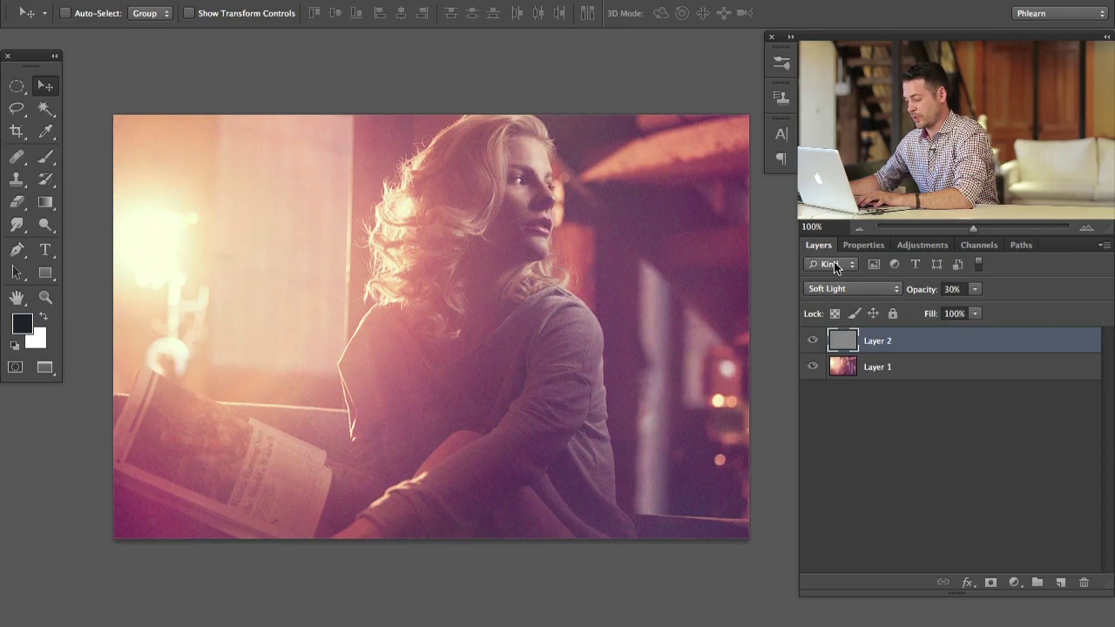
key(2)
key(5)
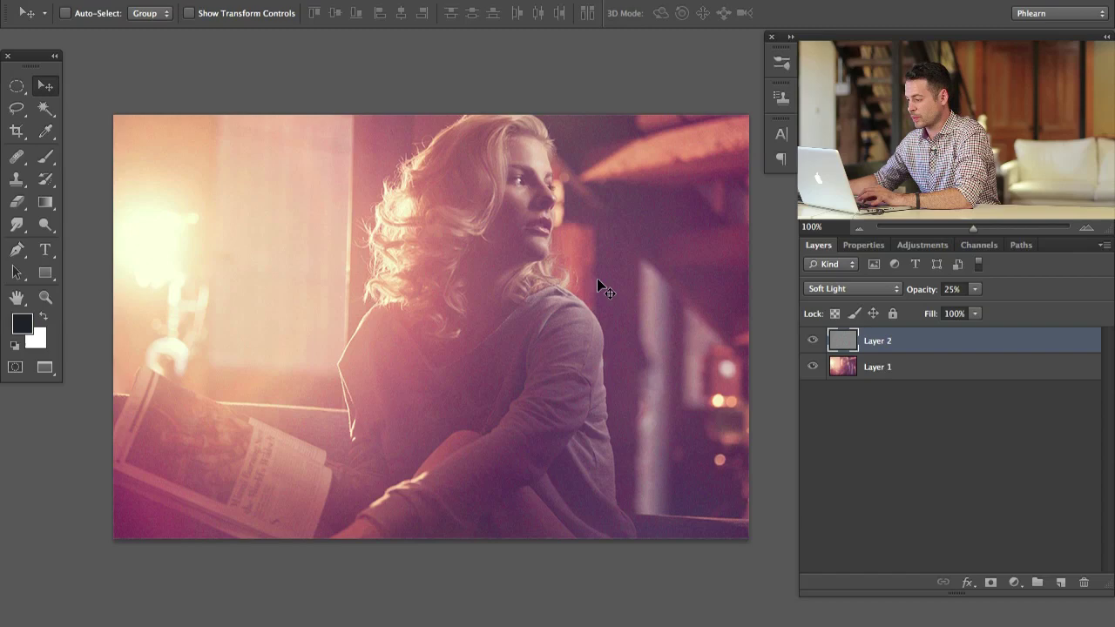
drag(581, 391, 634, 367)
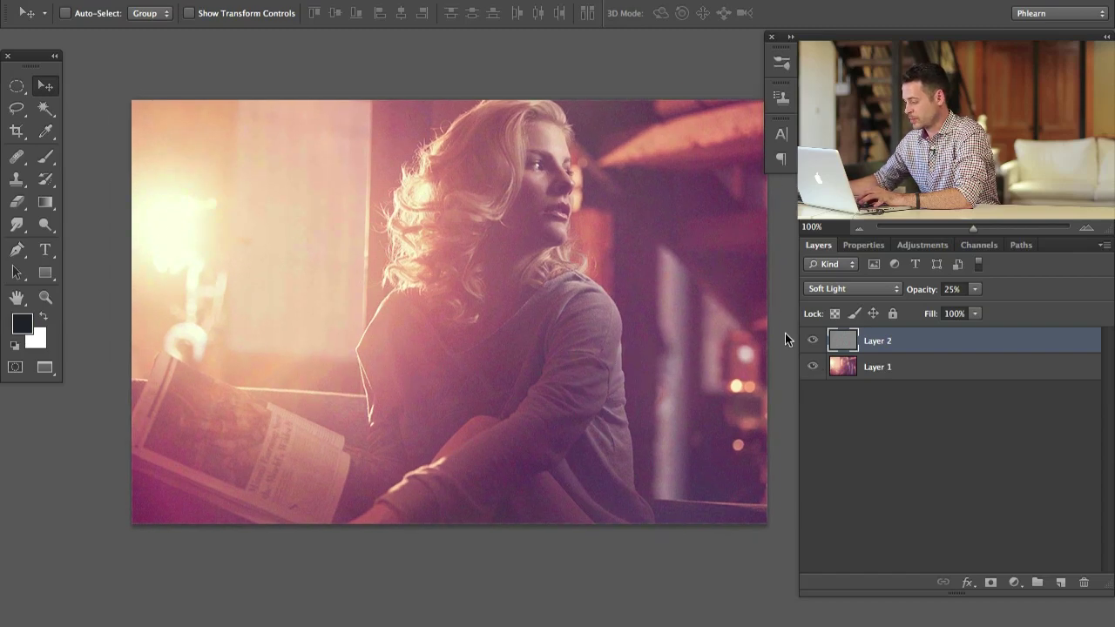
Zoom to 200% on the face and toggle the grain layer repeatedly to compare
key(ctrl+plus)
drag(602, 249, 395, 433)
click(815, 341)
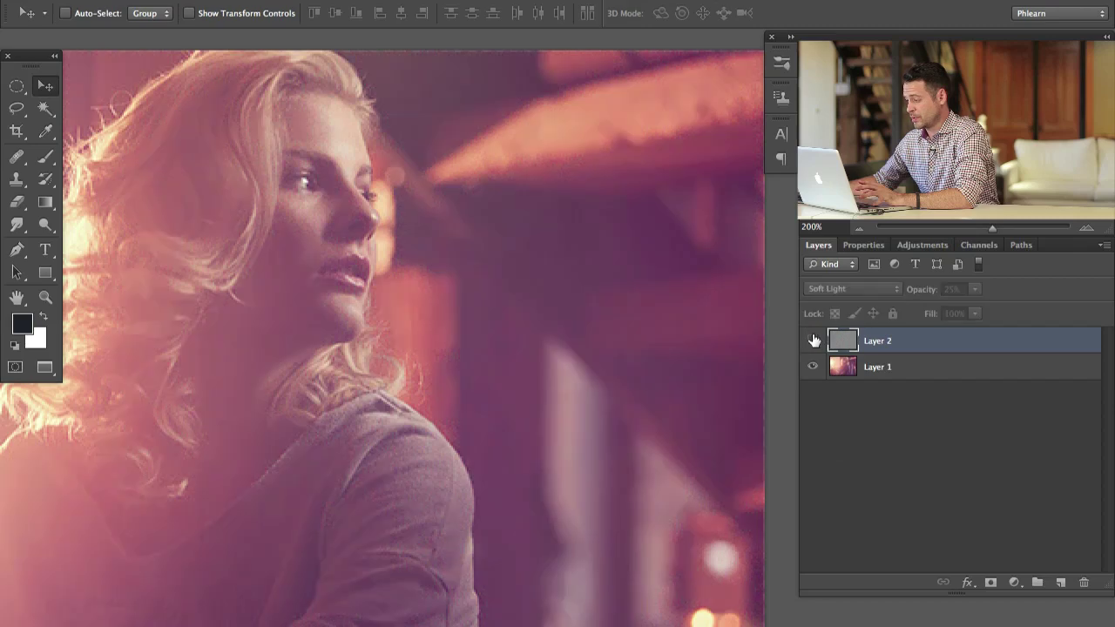
click(810, 344)
click(811, 342)
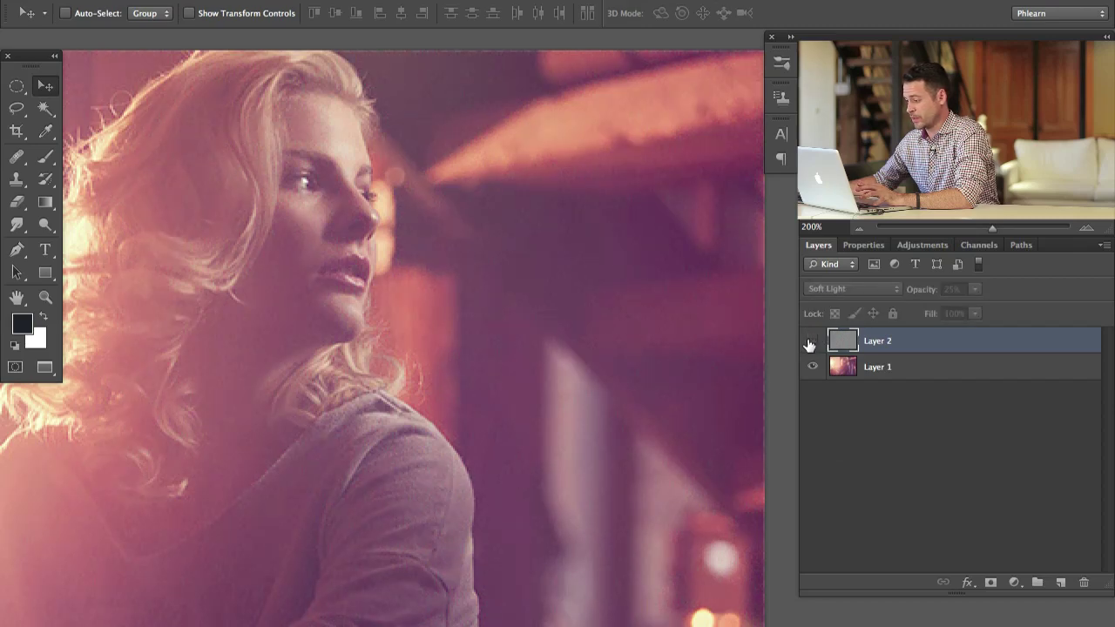
click(811, 342)
click(811, 343)
click(811, 342)
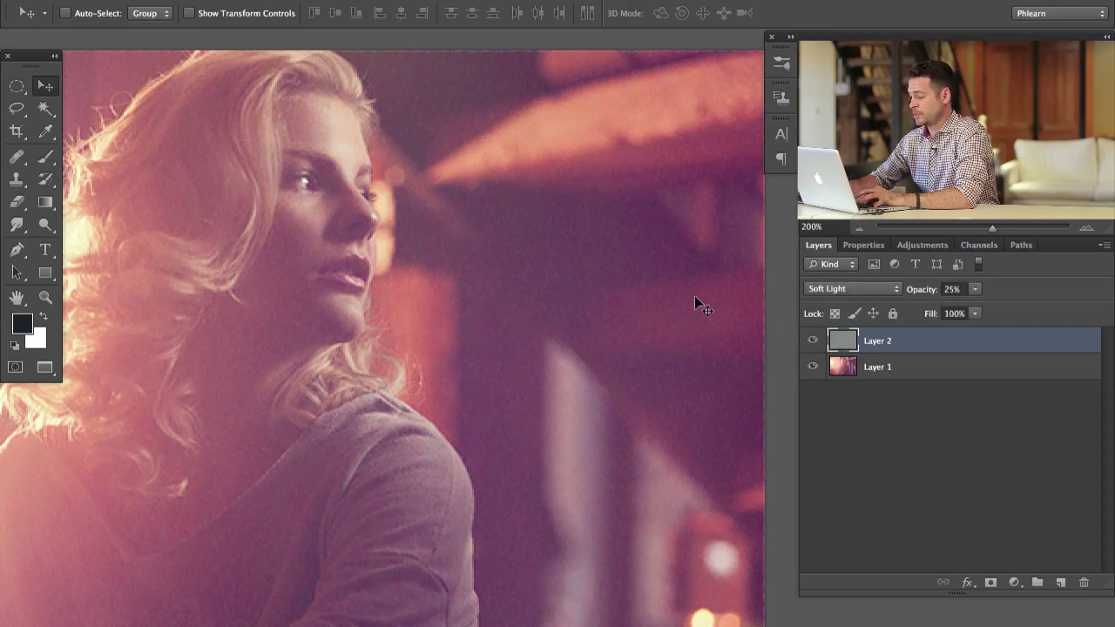
drag(695, 305, 488, 353)
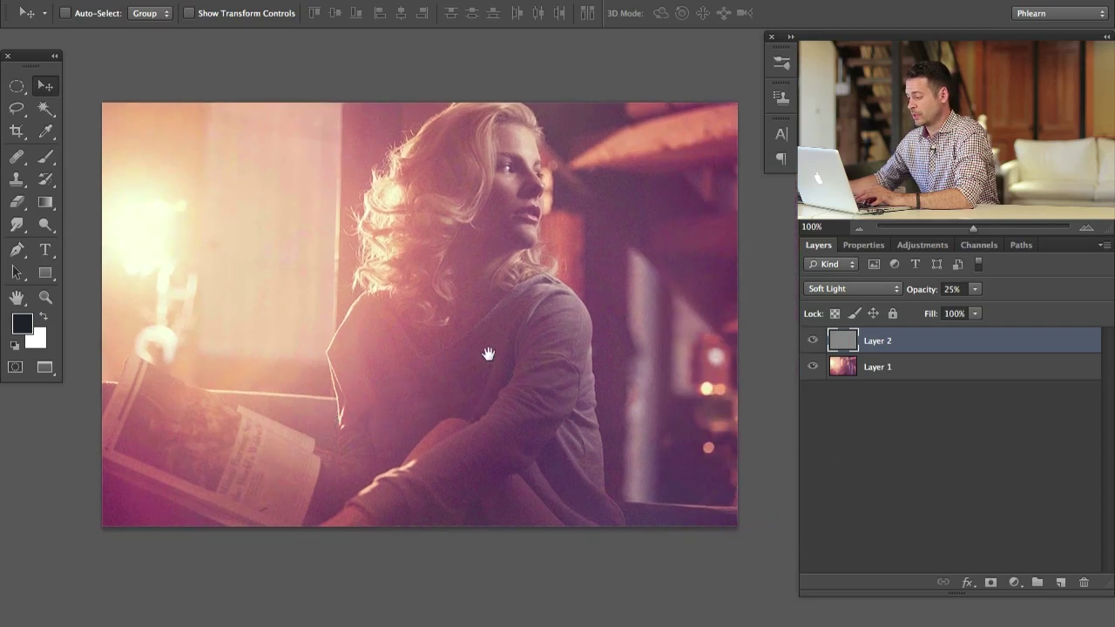
click(811, 343)
click(811, 344)
click(811, 344)
click(811, 343)
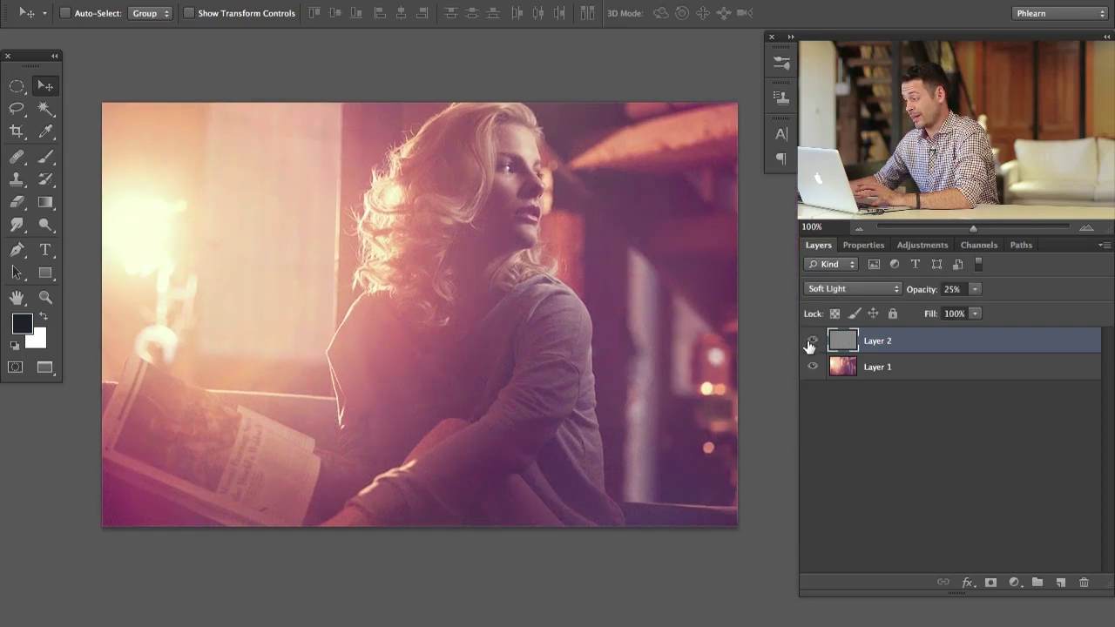
click(810, 344)
click(808, 344)
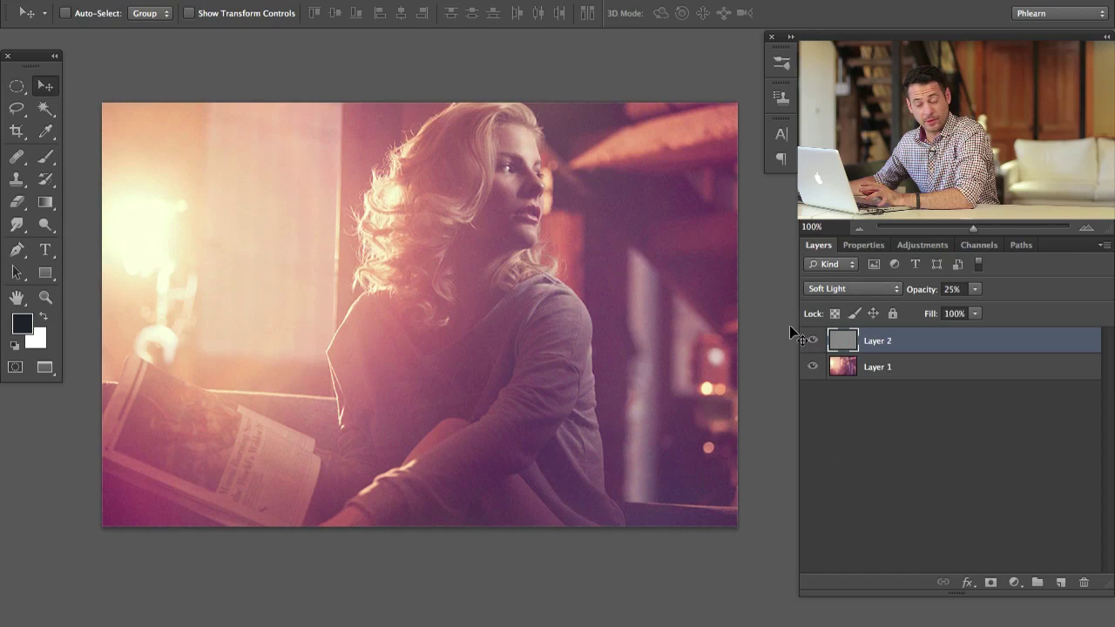
click(813, 341)
click(813, 341)
click(812, 341)
click(813, 341)
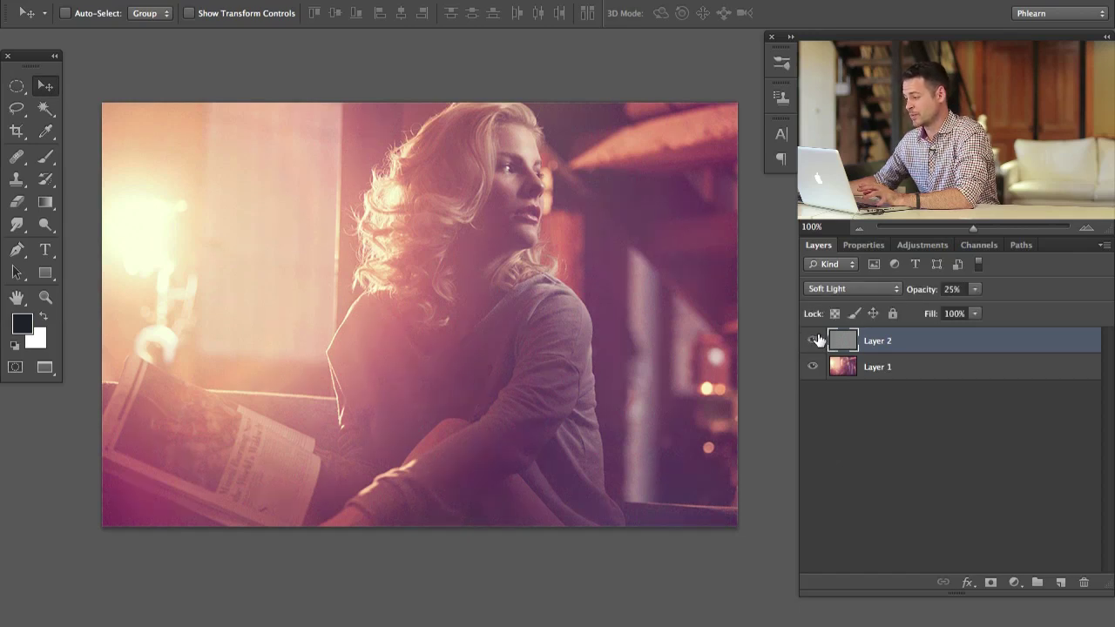
drag(530, 362, 537, 380)
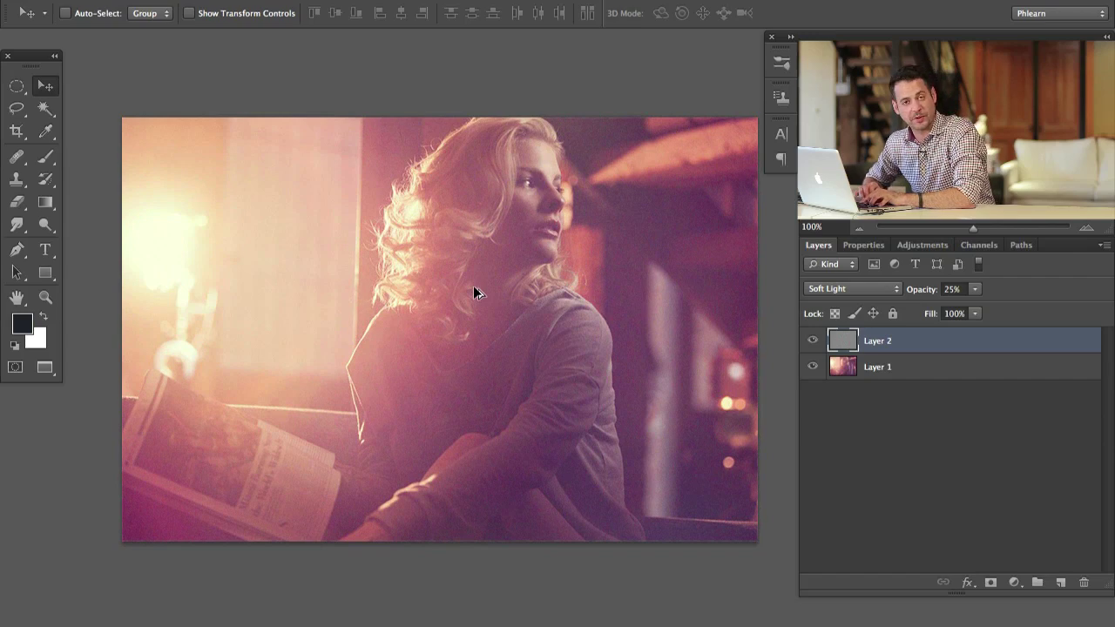
In Save for Web, set JPEG quality to 62 and estimate download time at 2 Mbps
key(super+alt+shift+s)
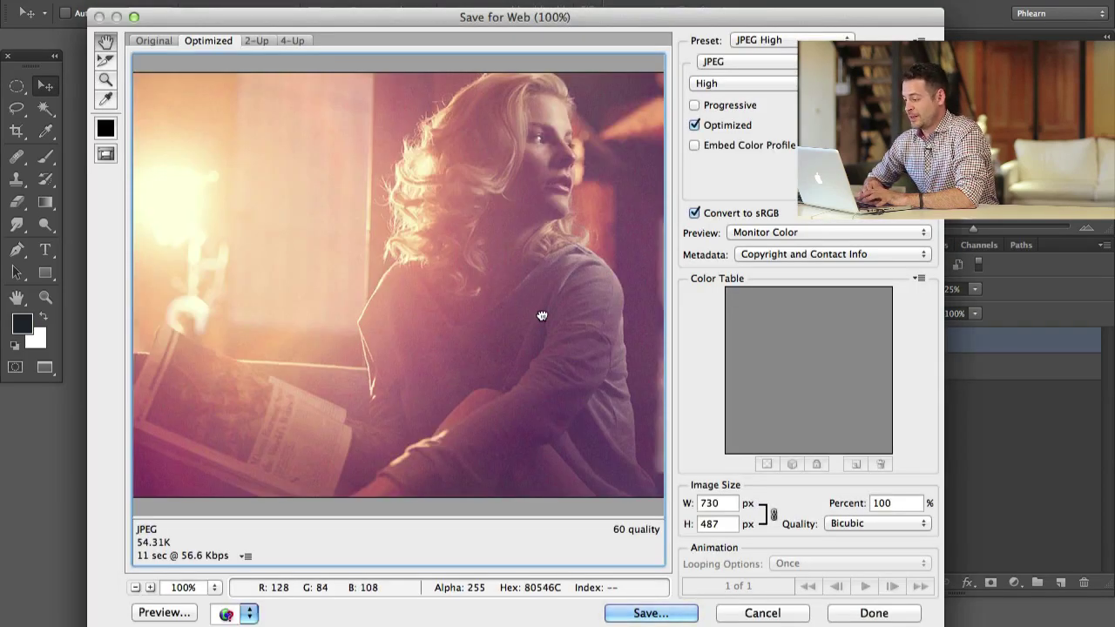
drag(540, 313, 480, 304)
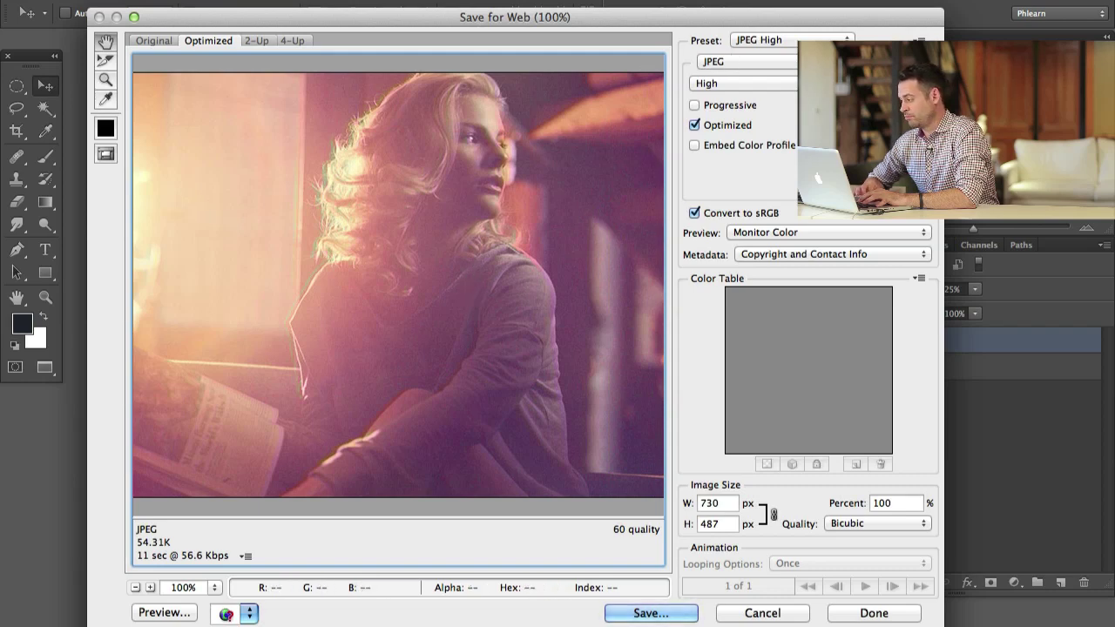
mouse_move(871, 83)
mouse_down()
mouse_move(858, 83)
mouse_move(873, 83)
mouse_up()
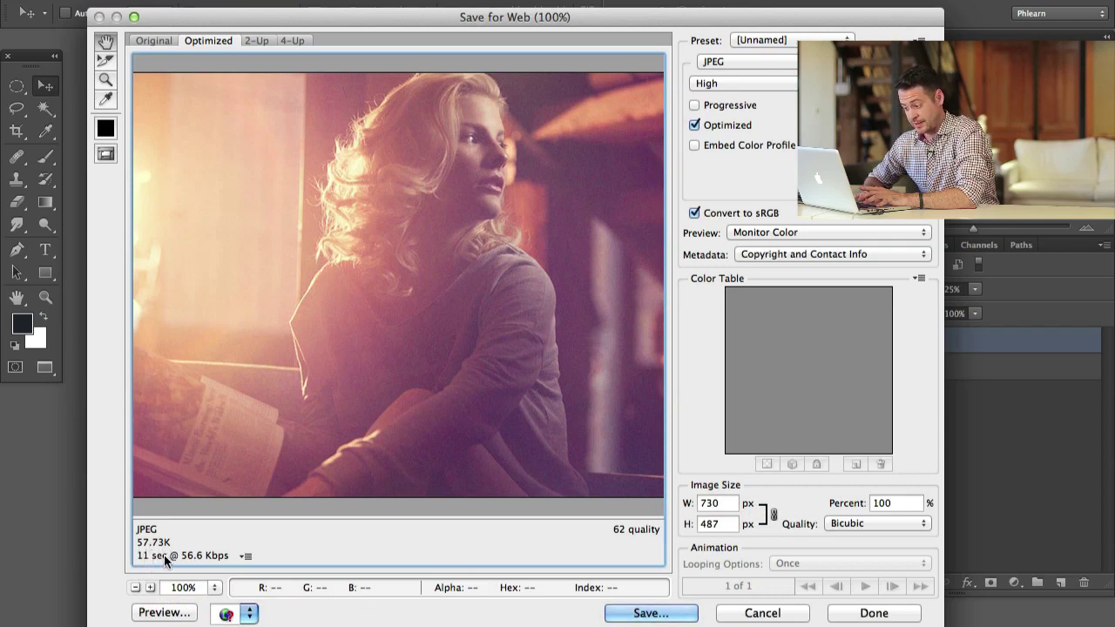
click(245, 556)
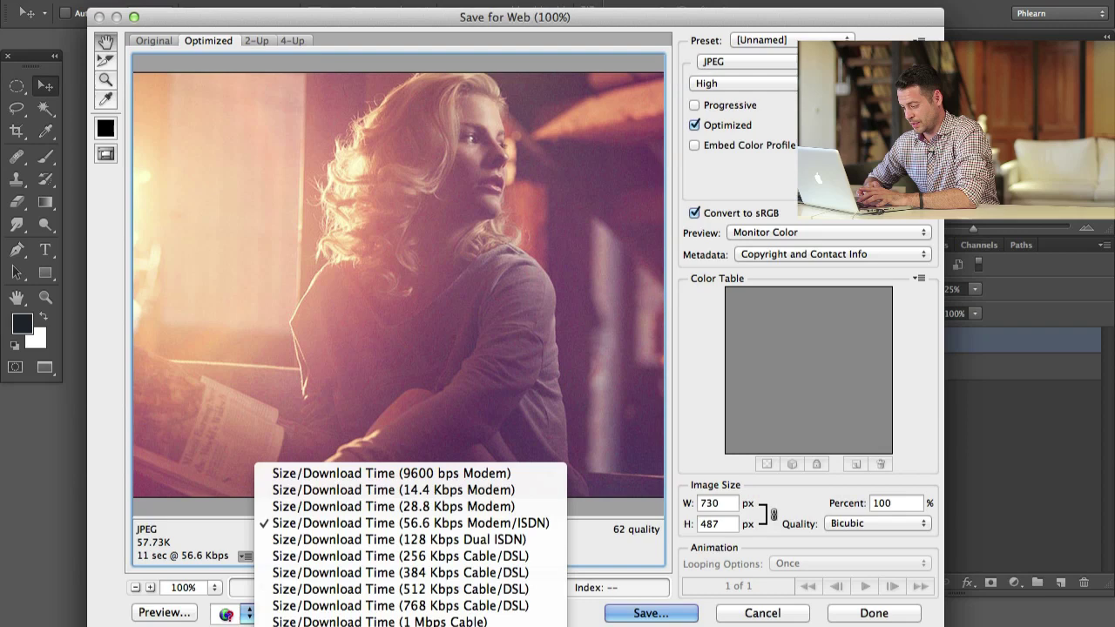
click(383, 626)
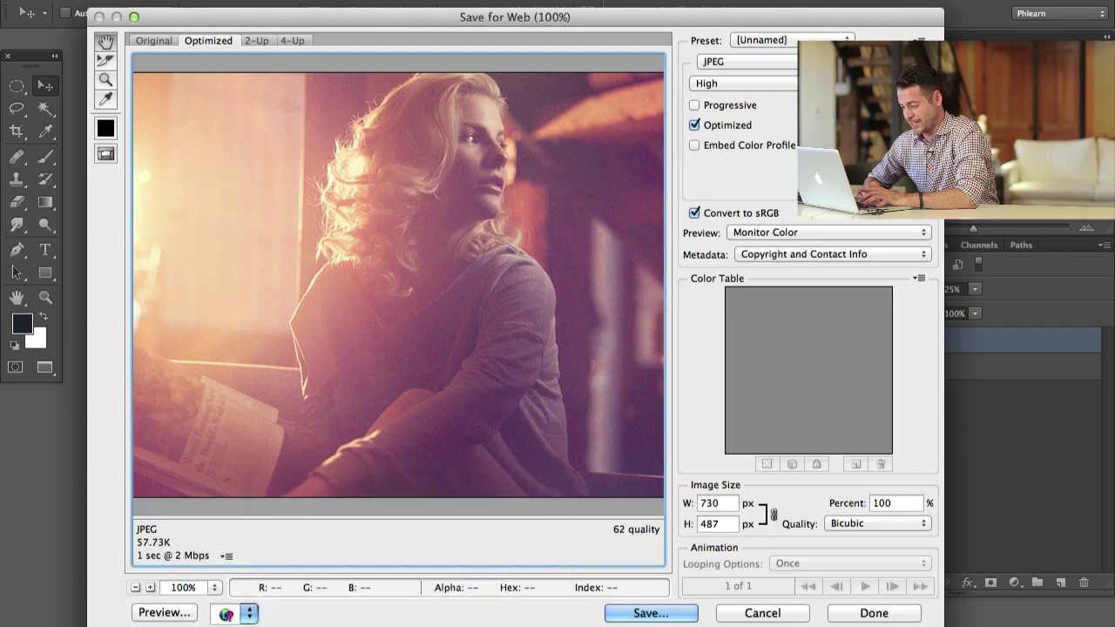
click(225, 557)
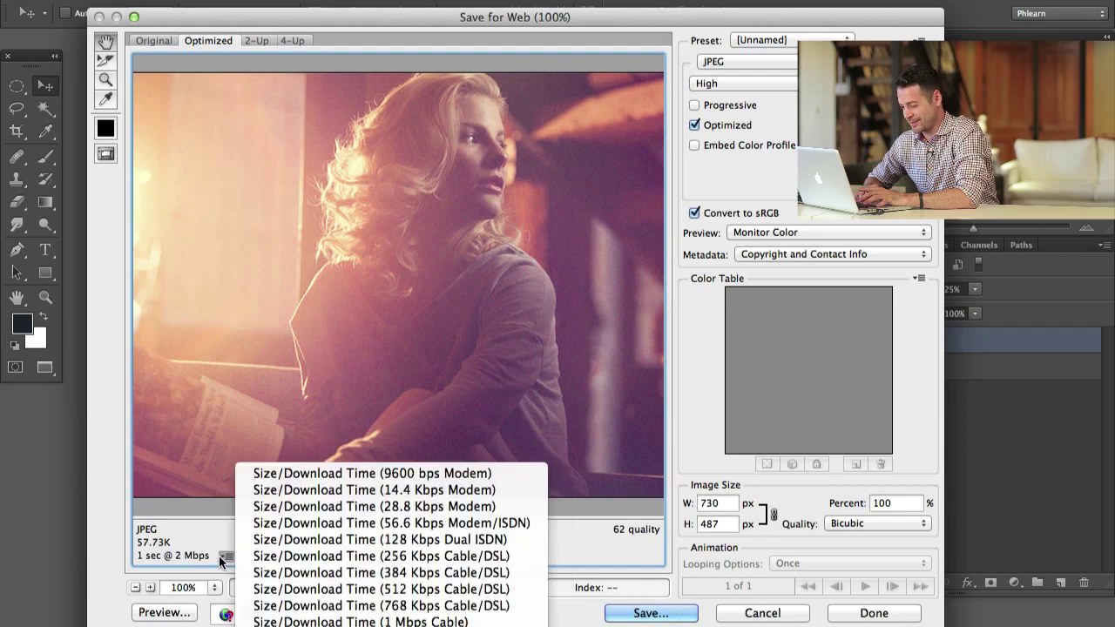
click(220, 533)
Save the web JPEG to the Desktop, named after the model and ending in 730Noise
click(657, 613)
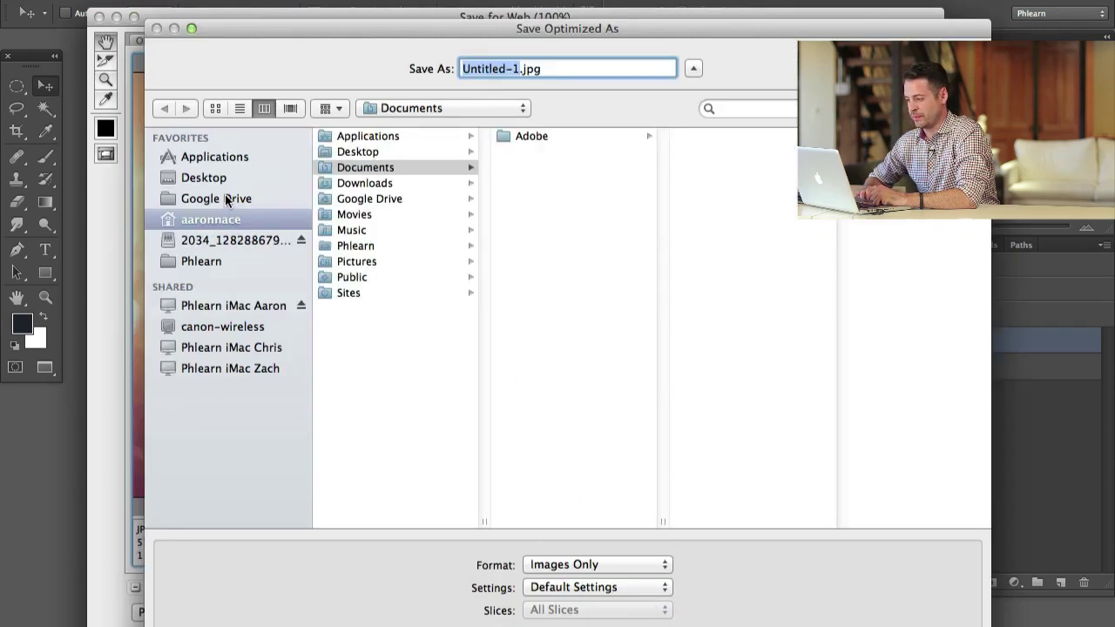
click(225, 178)
text(AveryCou)
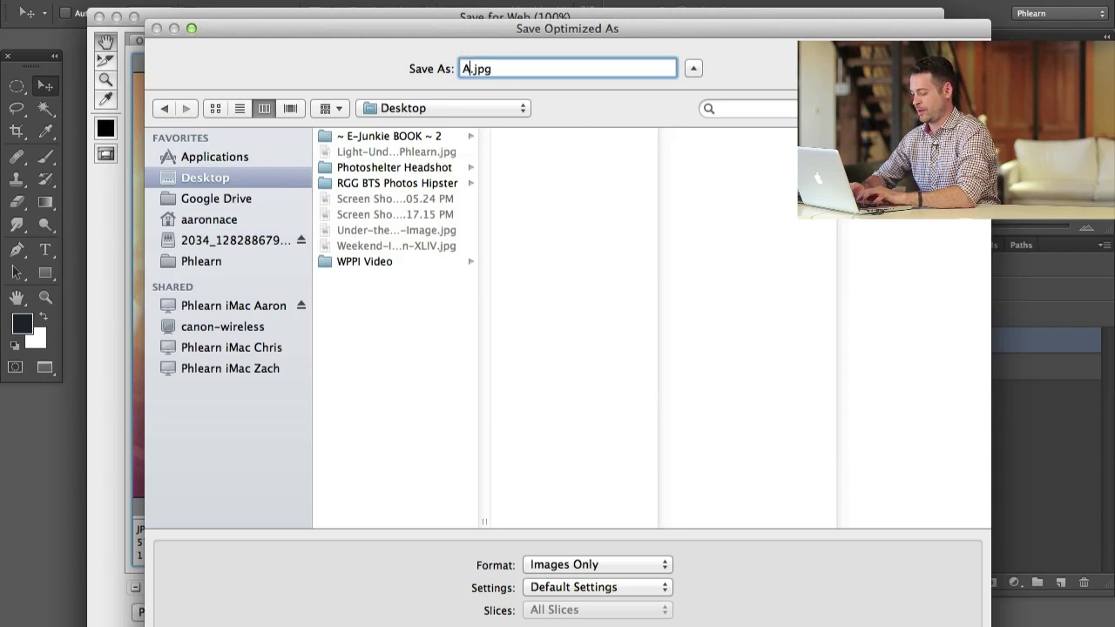
text(ch)
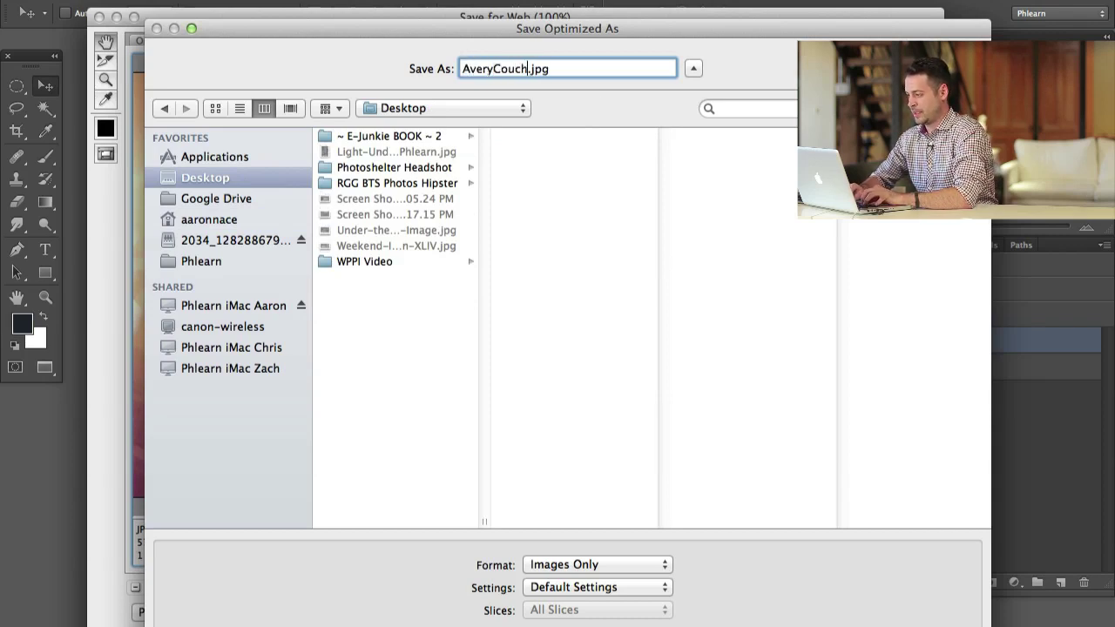
text(1000)
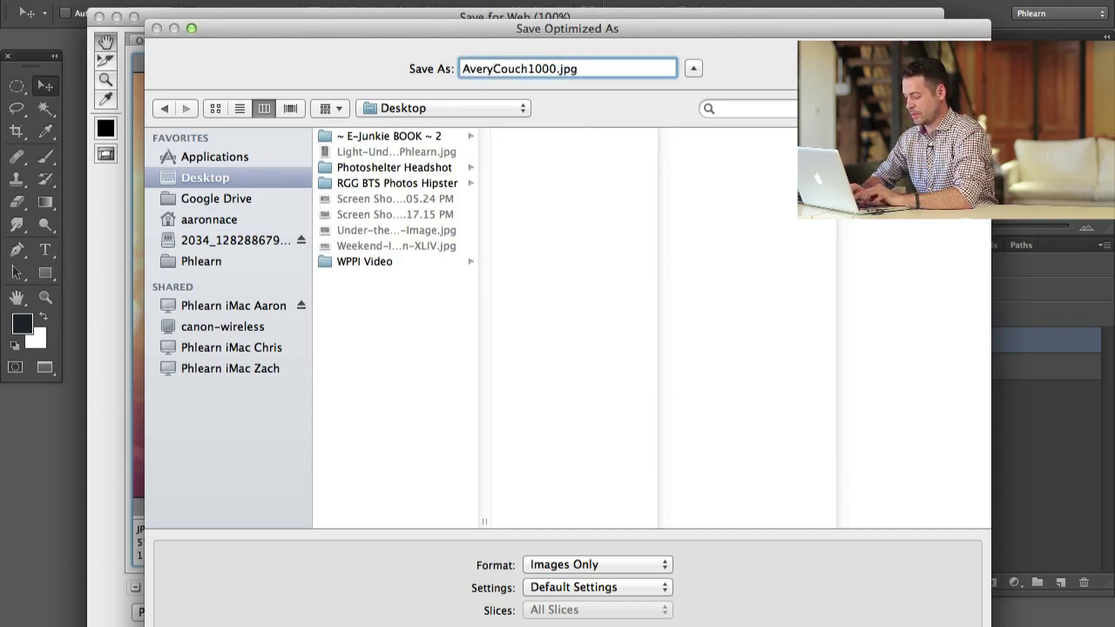
text(Noise)
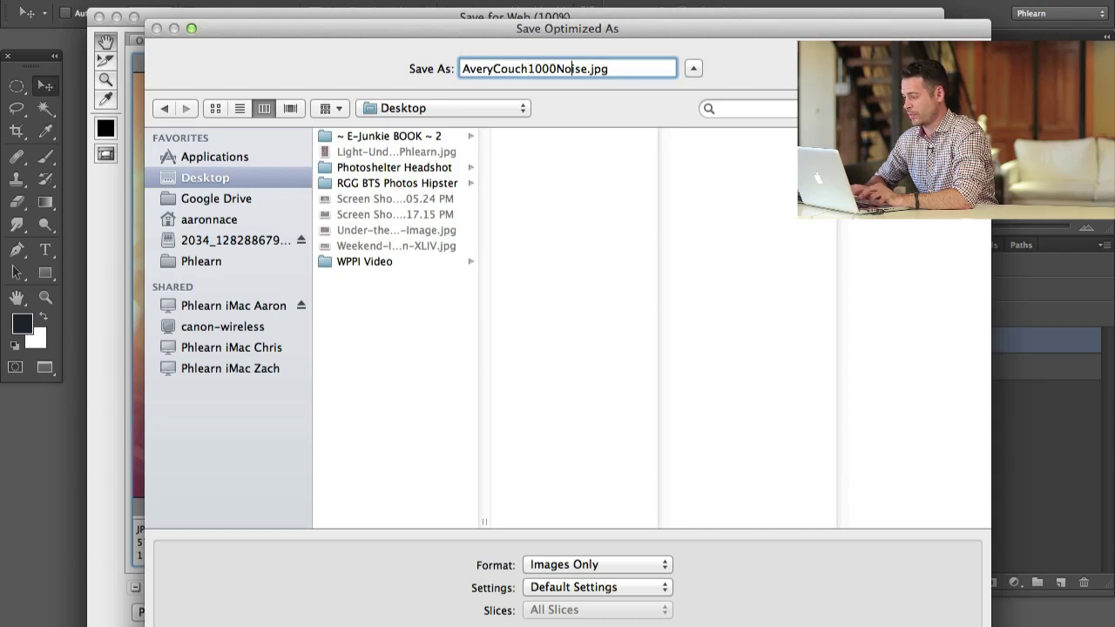
key(Right)
key(shift+Left)
key(shift+Left)
key(shift+Left)
key(shift+Left)
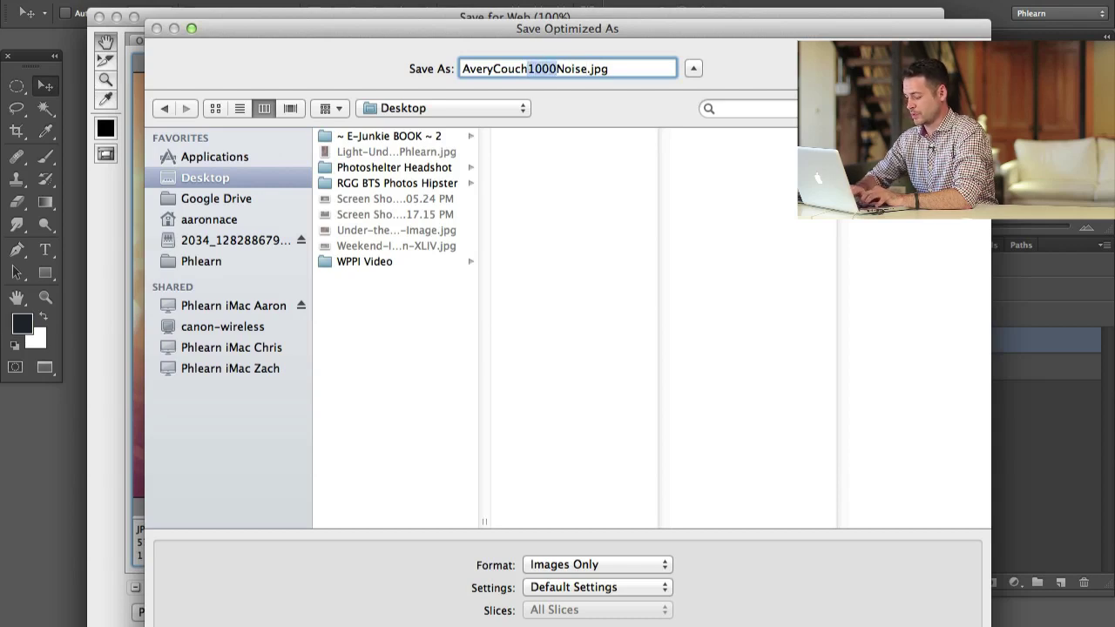
text(730)
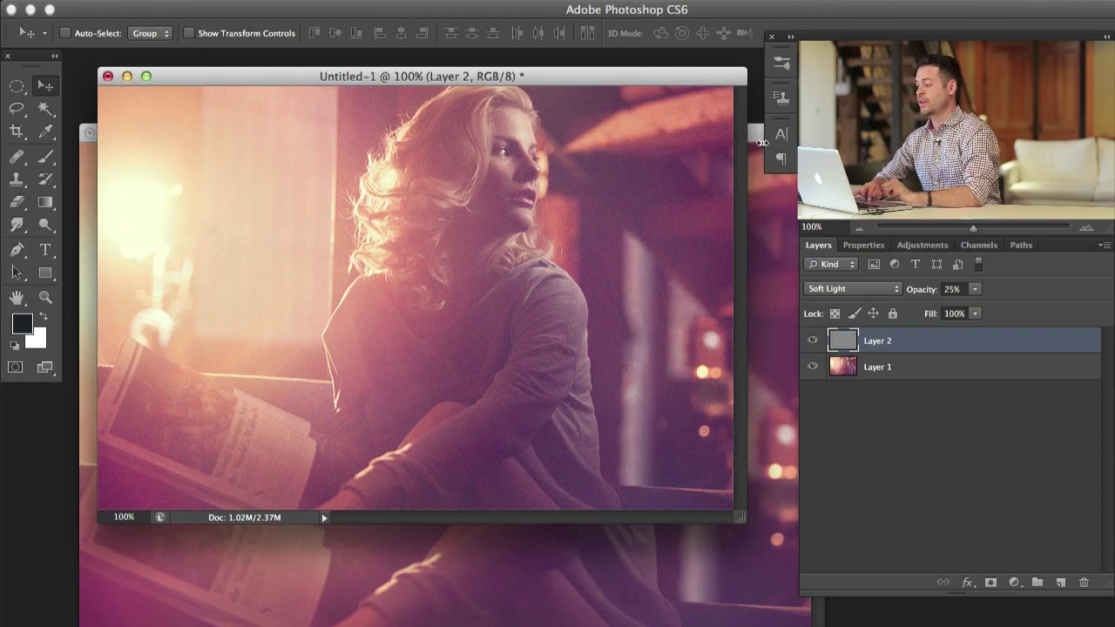
Bring the layered AveryCouch.tif document window back to the front
click(756, 135)
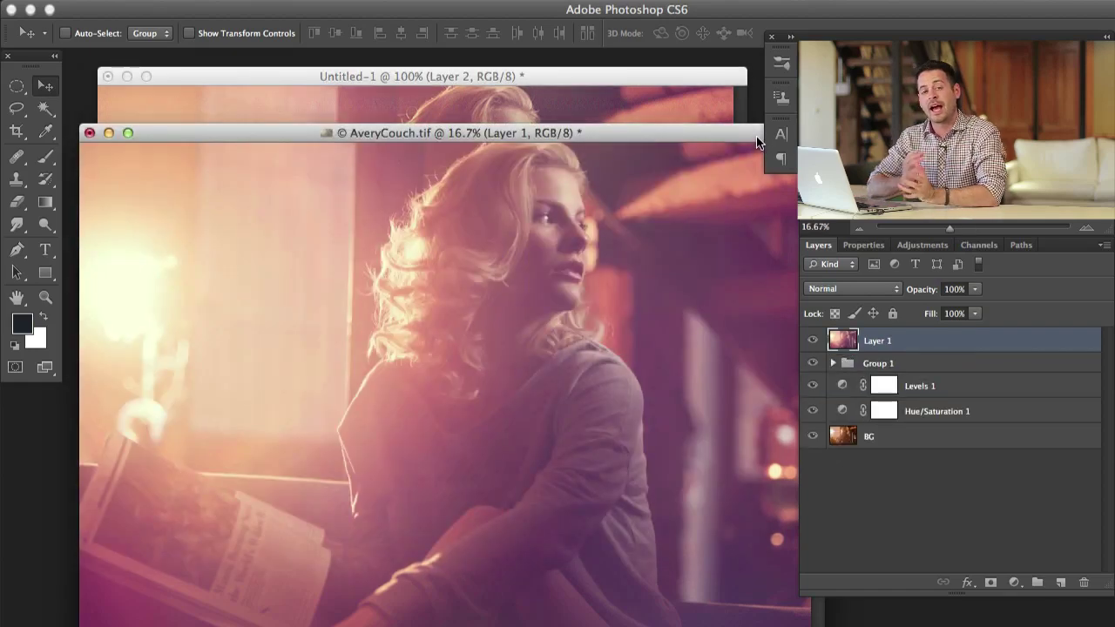